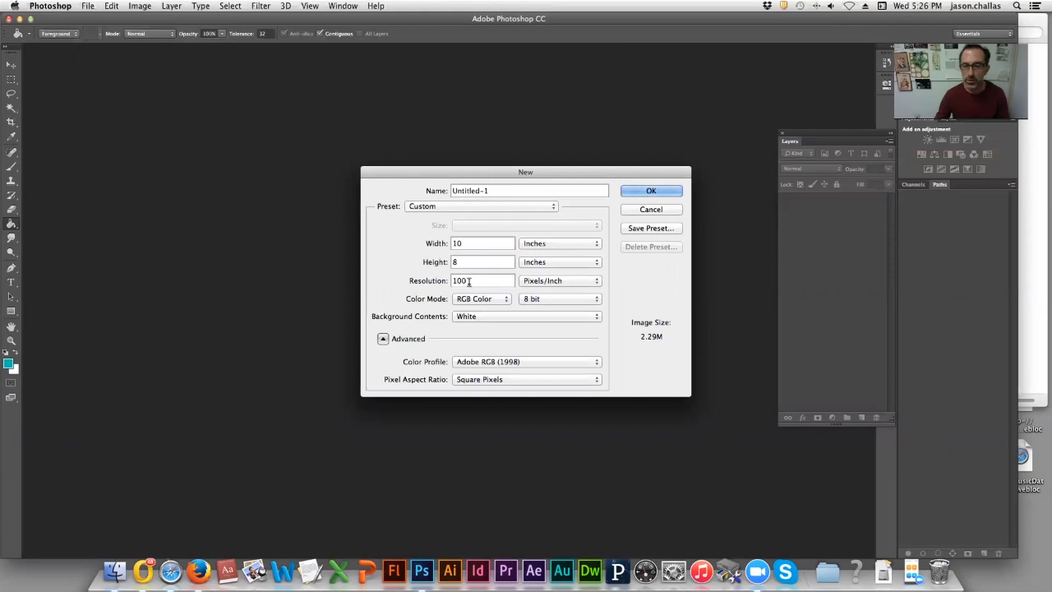
Create a 10 × 8 inch RGB document at 100 pixels/inch with white background and bring up the Dada folder in Finder
{"action": "left_click", "coordinate": [674, 195]}
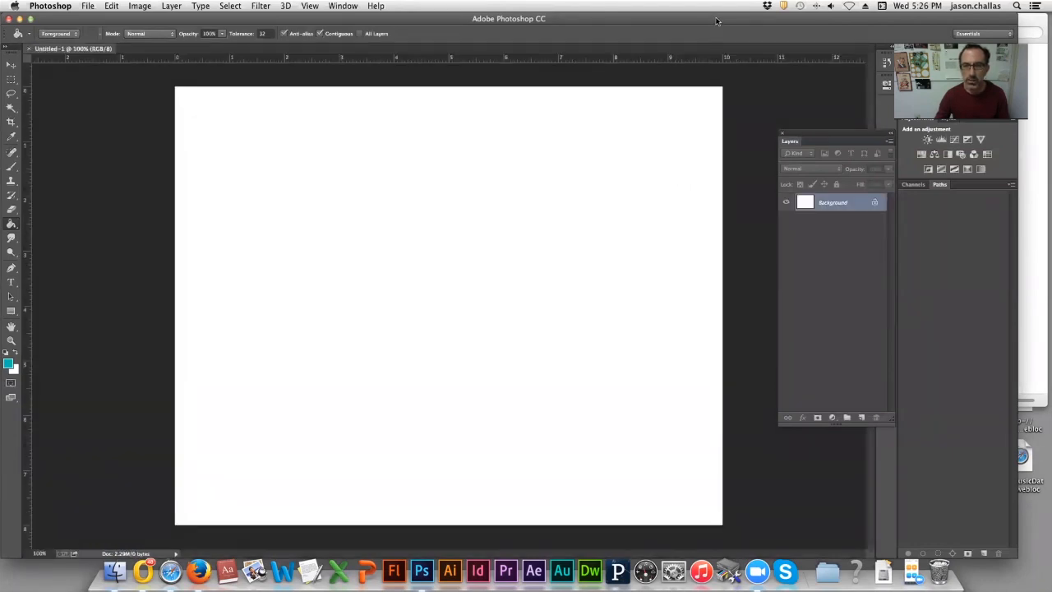
{"action": "left_click_drag", "start_coordinate": [716, 21], "coordinate": [701, 26]}
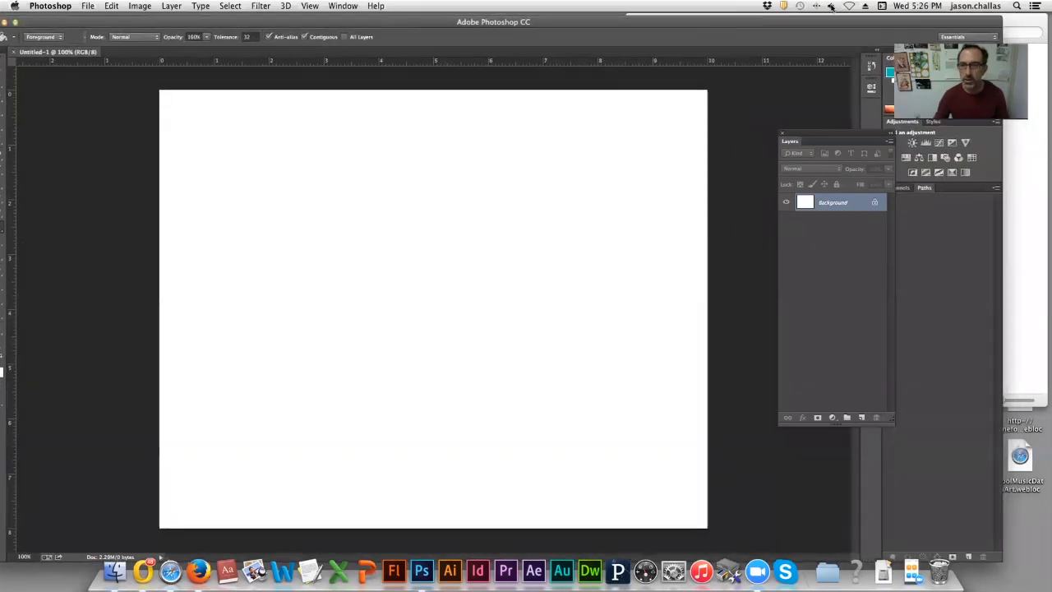
{"action": "left_click", "coordinate": [1013, 18]}
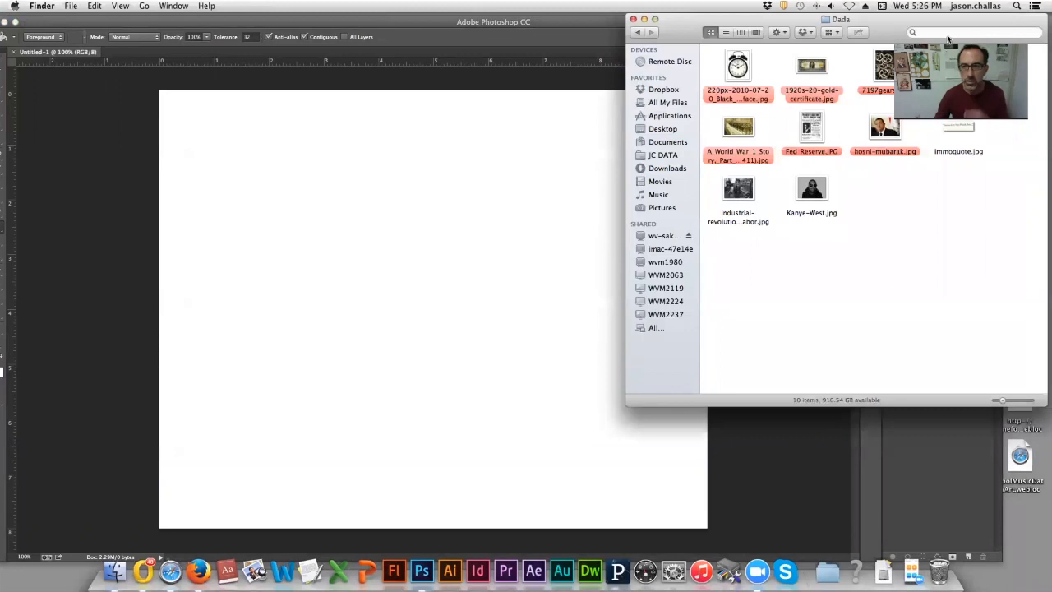
{"action": "left_click_drag", "start_coordinate": [802, 22], "coordinate": [755, 130]}
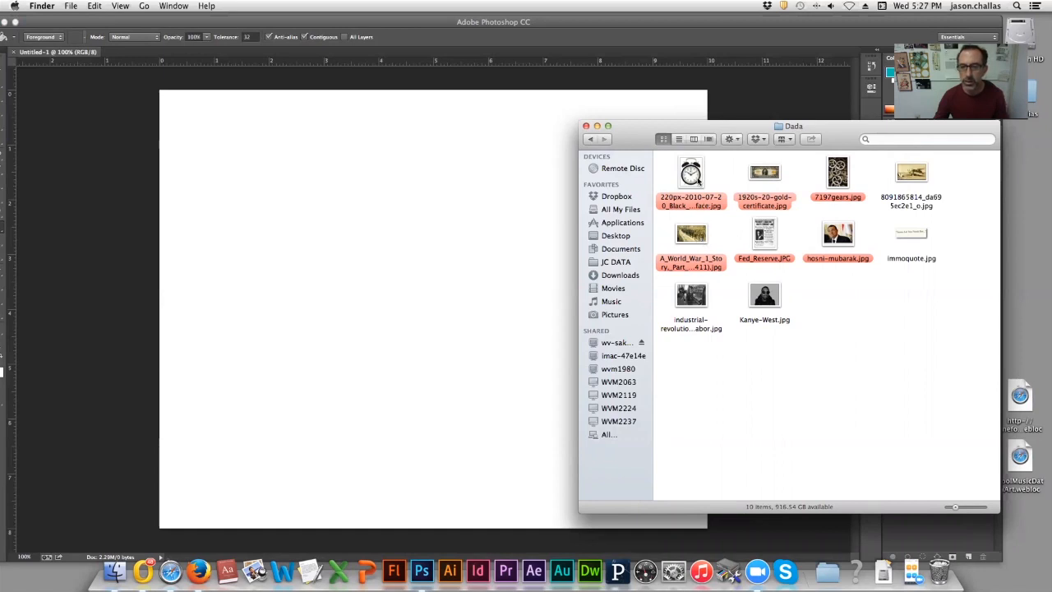
Open the alarm clock, 1920s gold certificate and 7197gears images from the Dada folder in Photoshop, converting their colors to the working space
{"action": "left_click_drag", "start_coordinate": [674, 170], "coordinate": [836, 182]}
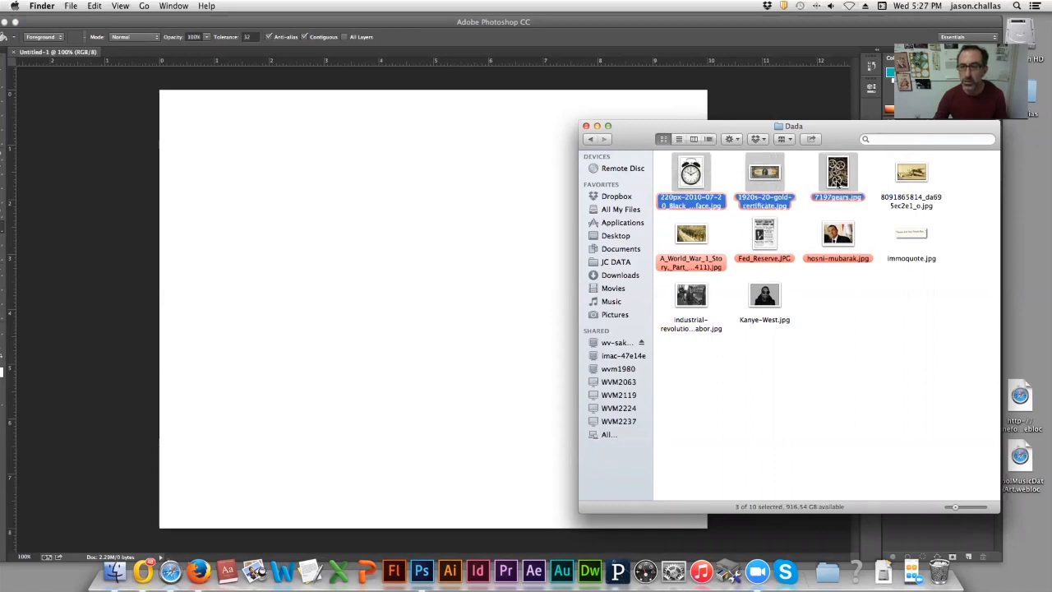
{"action": "right_click", "coordinate": [836, 183]}
{"action": "mouse_move", "coordinate": [868, 214]}
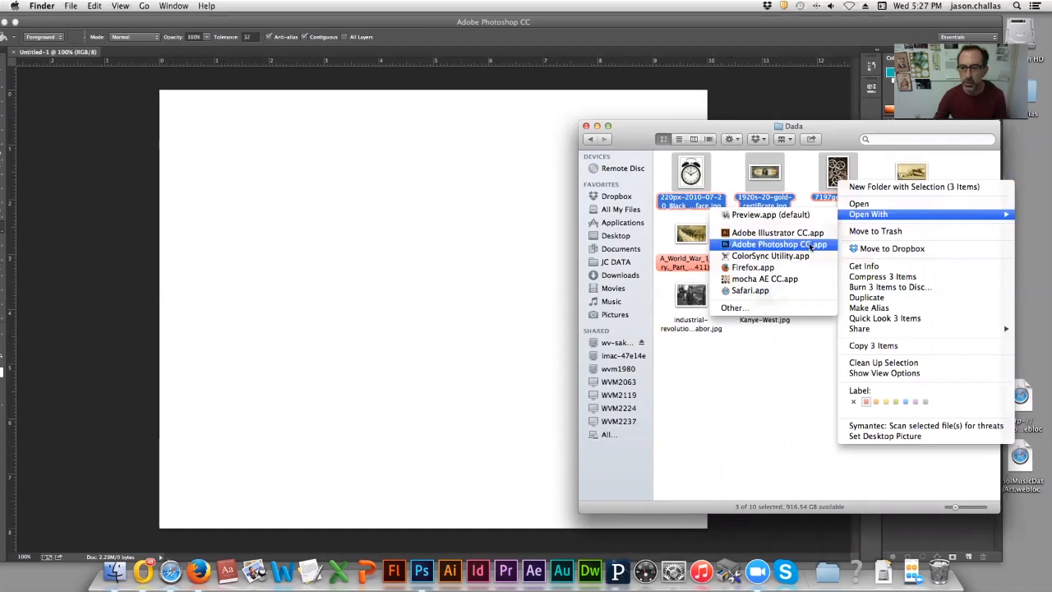
{"action": "left_click", "coordinate": [793, 181]}
{"action": "left_click_drag", "start_coordinate": [764, 174], "coordinate": [426, 572]}
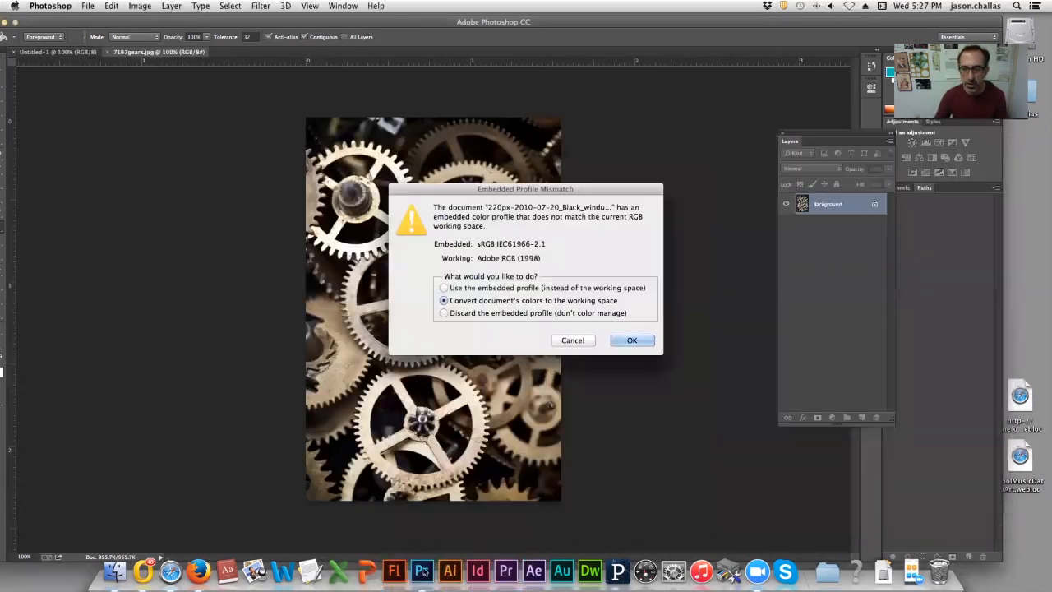
{"action": "left_click", "coordinate": [649, 344]}
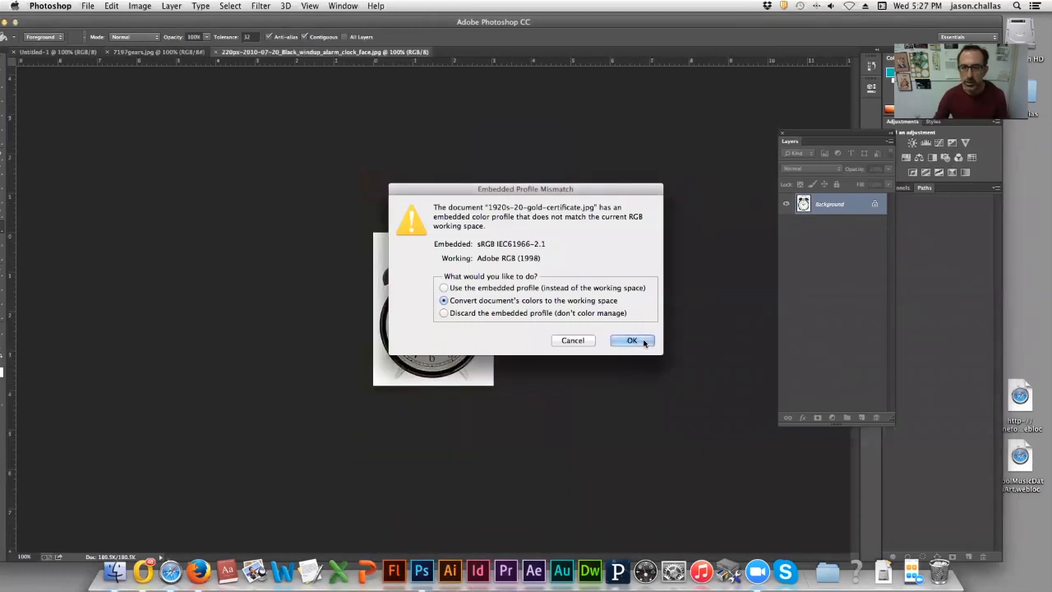
{"action": "left_click", "coordinate": [647, 345]}
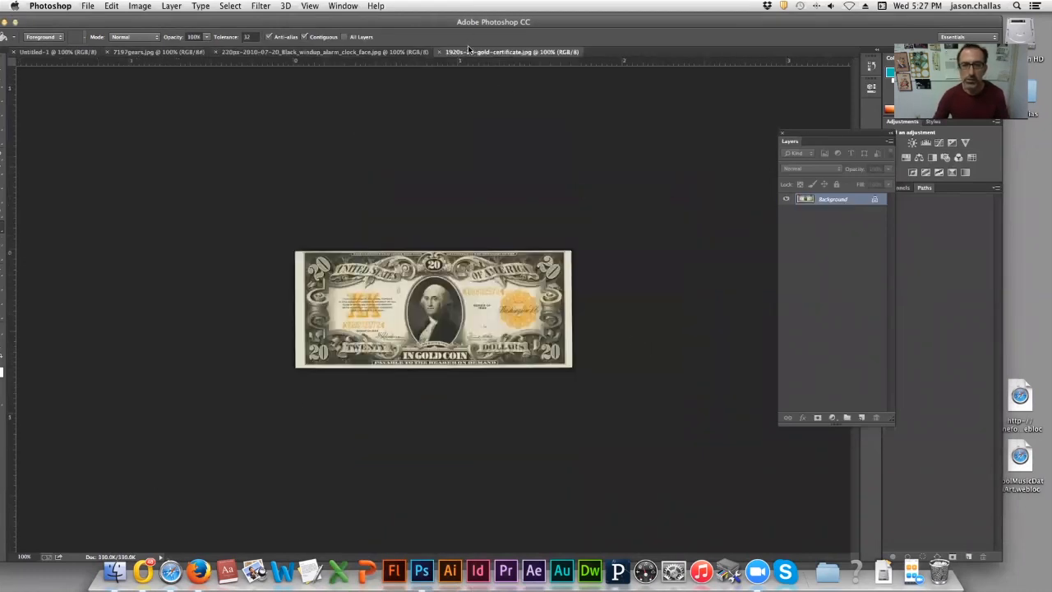
Look through the open documents, floating the gold certificate document in its own window and docking it back
{"action": "left_click", "coordinate": [97, 53]}
{"action": "left_click_drag", "start_coordinate": [143, 24], "coordinate": [164, 25]}
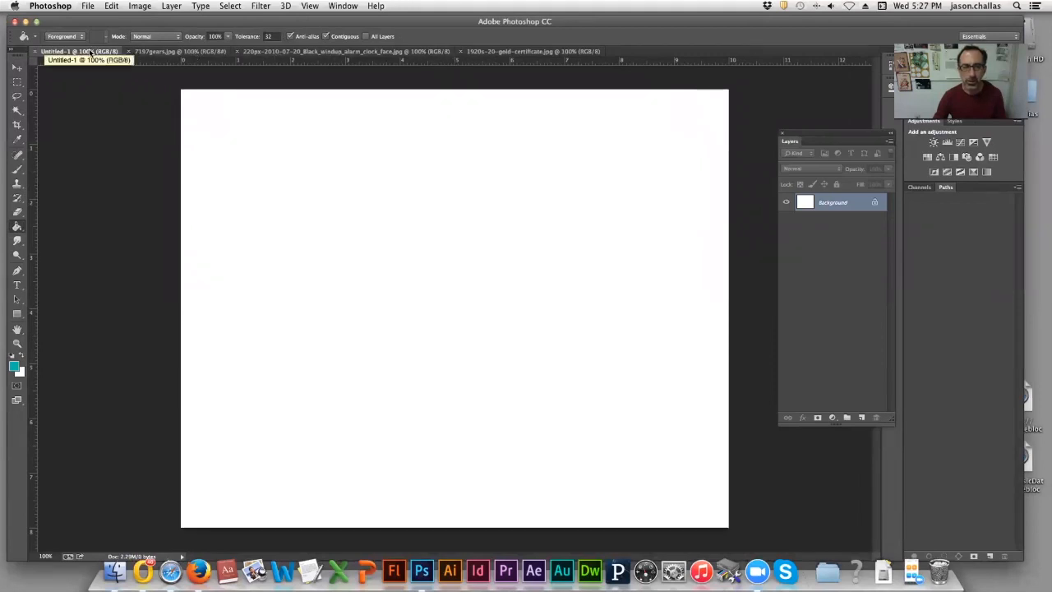
{"action": "left_click", "coordinate": [177, 52]}
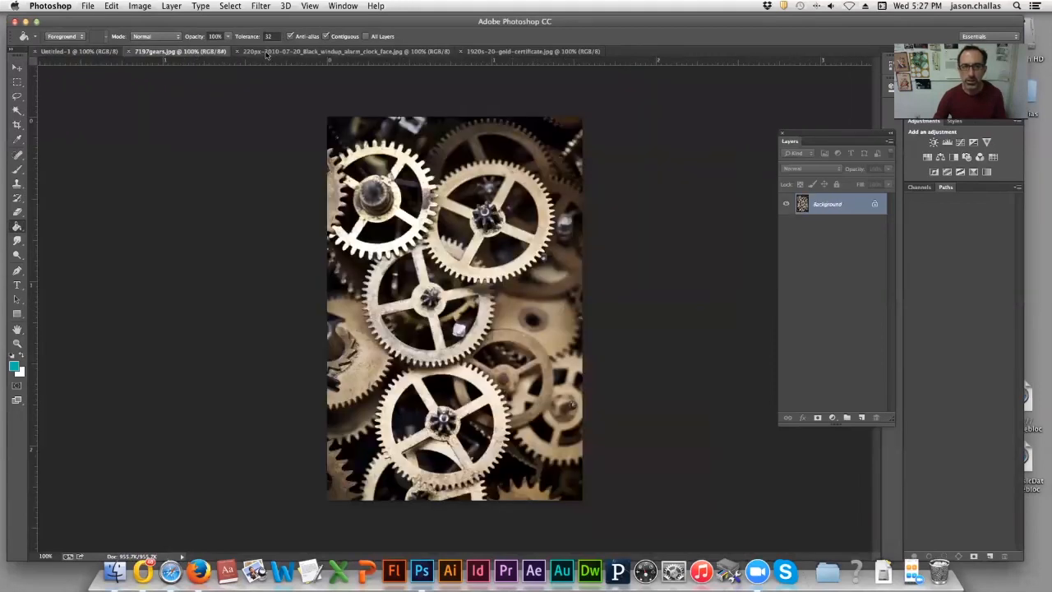
{"action": "left_click", "coordinate": [313, 51]}
{"action": "left_click", "coordinate": [481, 52]}
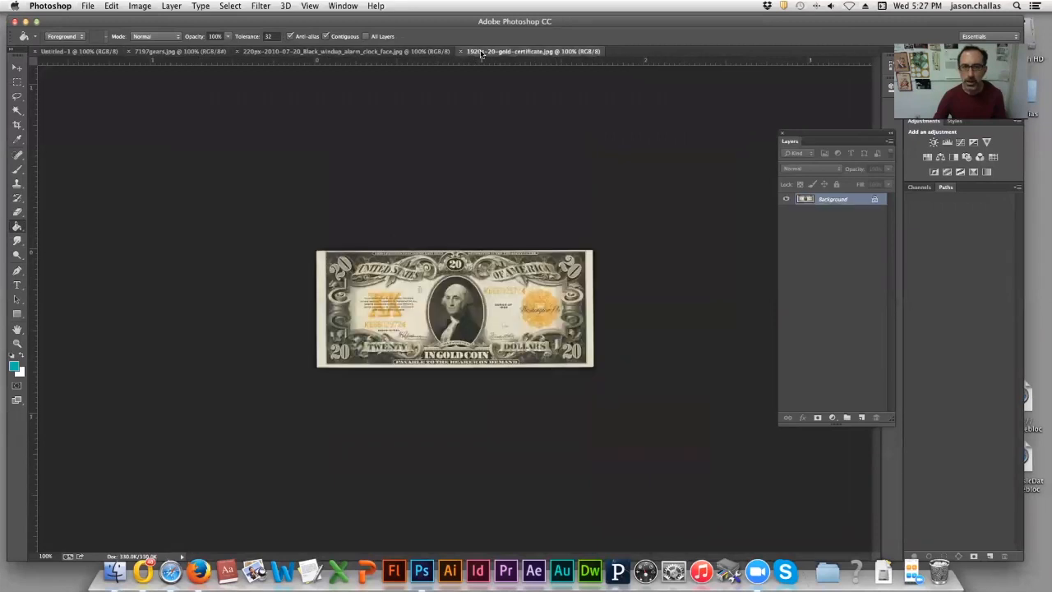
{"action": "left_click_drag", "start_coordinate": [491, 52], "coordinate": [498, 96]}
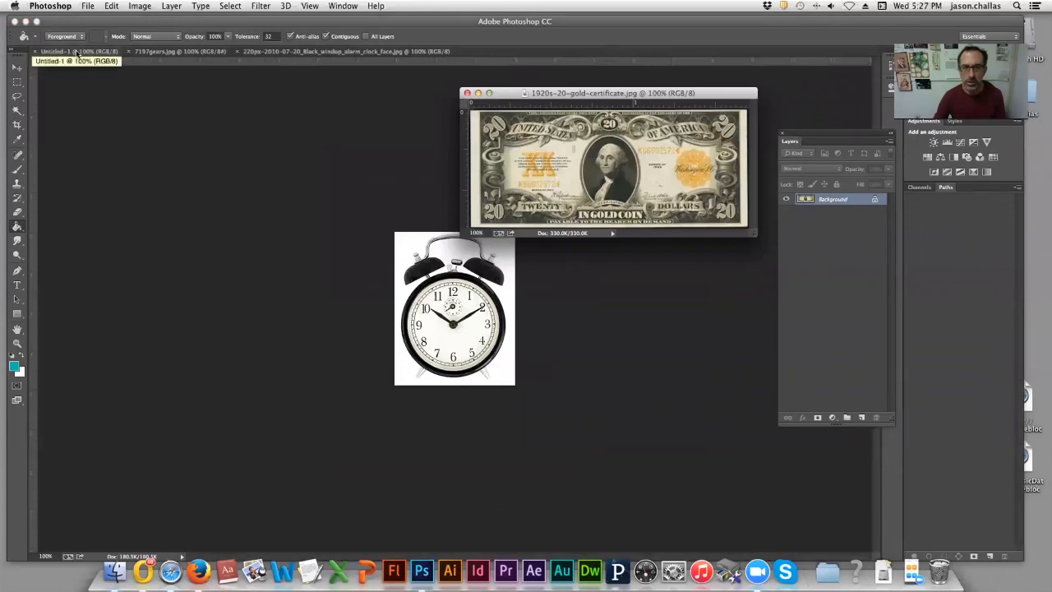
{"action": "left_click_drag", "start_coordinate": [557, 95], "coordinate": [551, 58]}
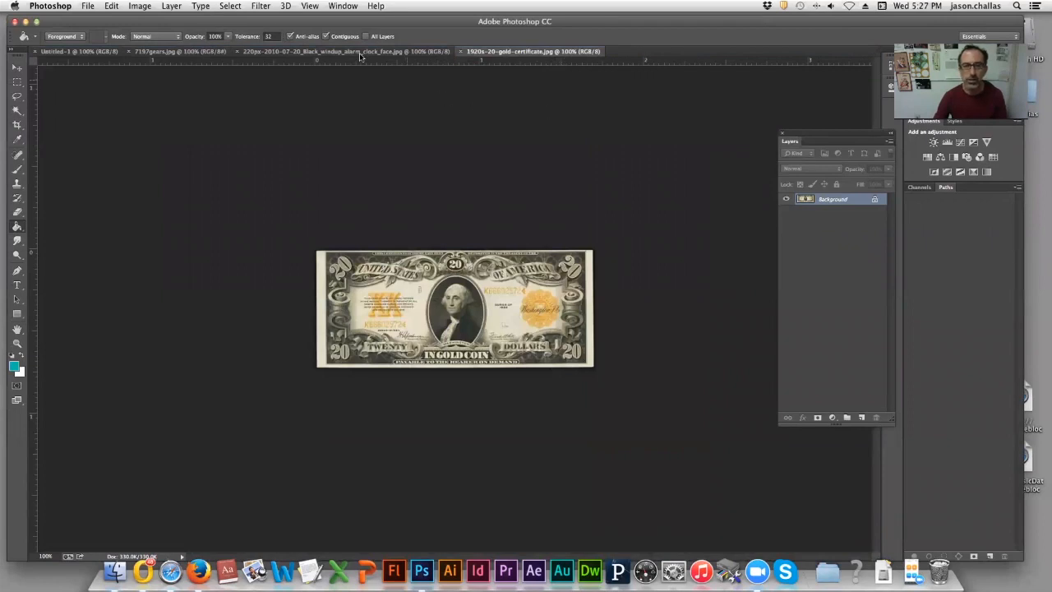
Copy the entire gold certificate image into Untitled-1 and move it toward the upper left of the canvas
{"action": "left_click", "coordinate": [225, 7]}
{"action": "left_click", "coordinate": [231, 23]}
{"action": "left_click", "coordinate": [111, 6]}
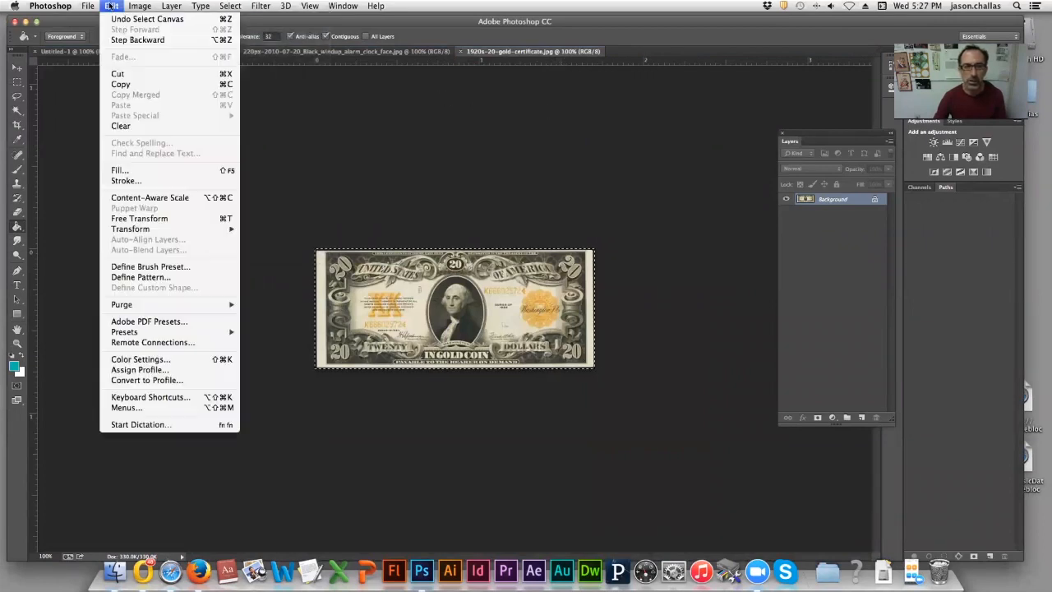
{"action": "left_click", "coordinate": [129, 84]}
{"action": "left_click", "coordinate": [103, 53]}
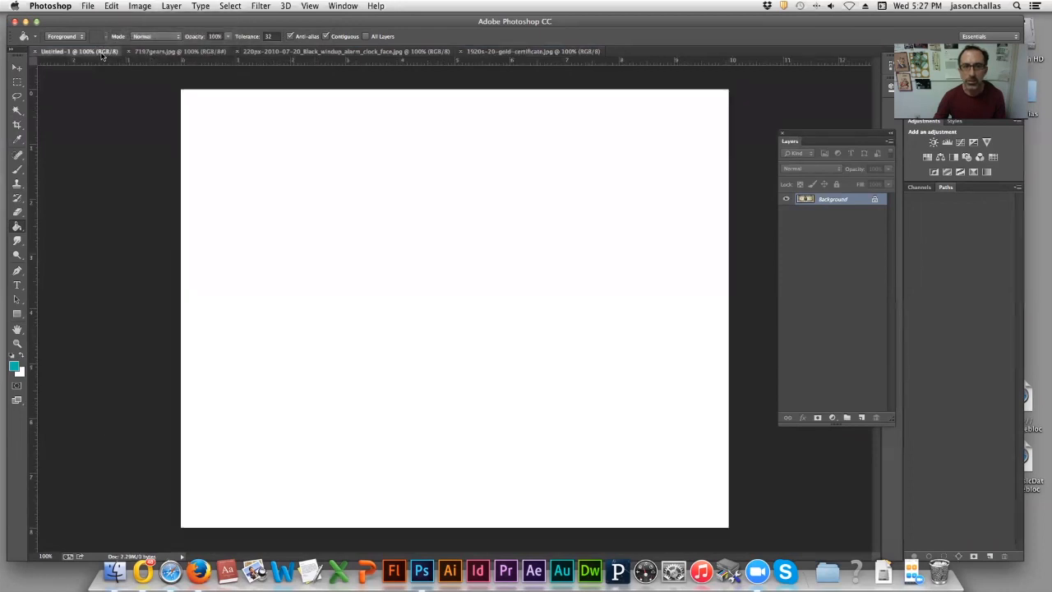
{"action": "left_click", "coordinate": [111, 6]}
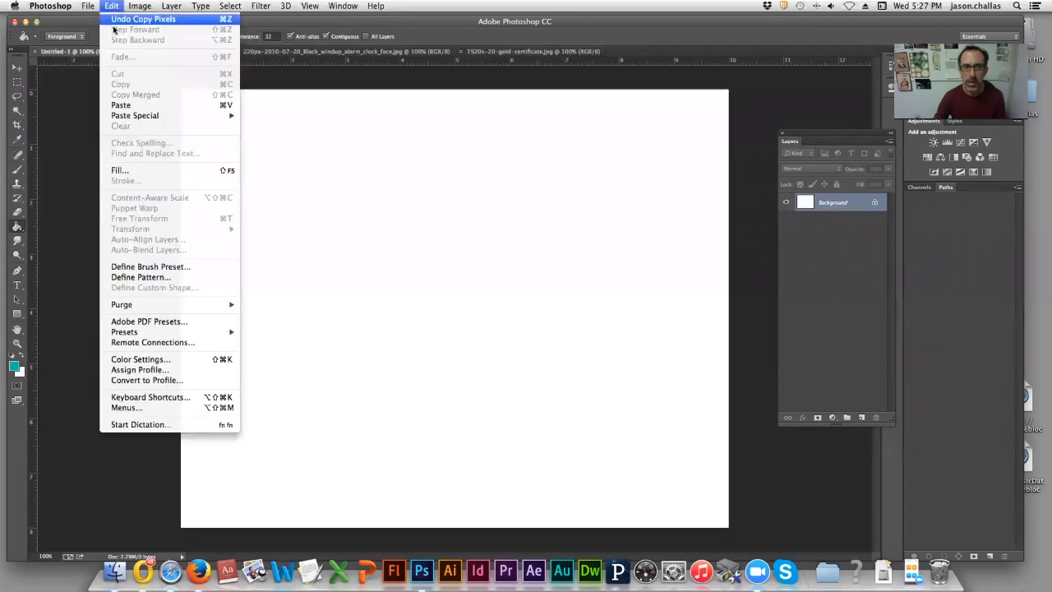
{"action": "left_click", "coordinate": [134, 107]}
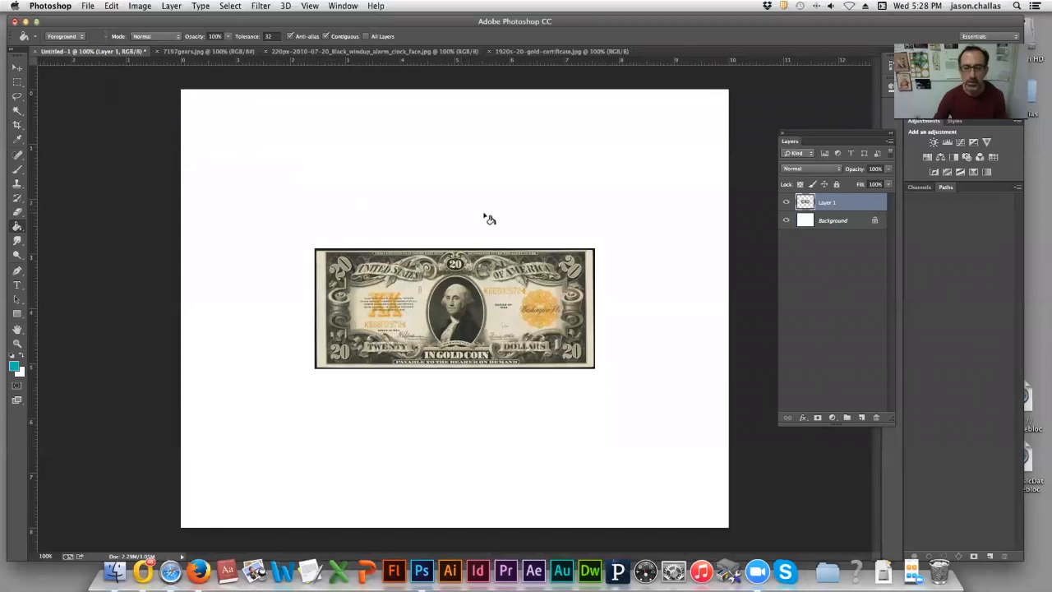
{"action": "left_click", "coordinate": [18, 69]}
{"action": "left_click_drag", "start_coordinate": [443, 276], "coordinate": [391, 207]}
Copy the entire 7197gears image into Untitled-1 and move it toward the right side of the canvas
{"action": "left_click", "coordinate": [209, 51]}
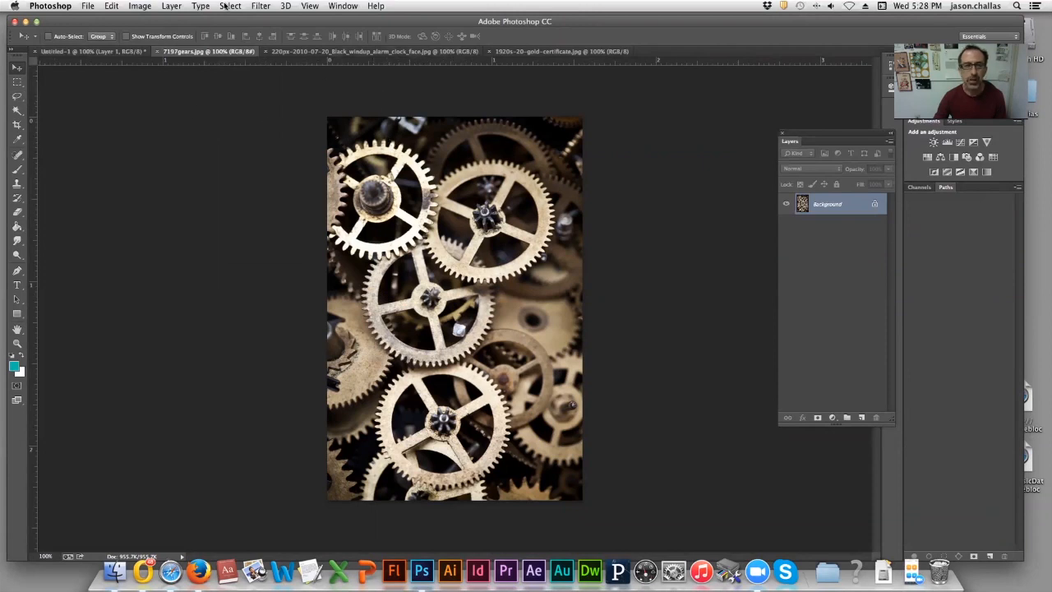
{"action": "left_click", "coordinate": [224, 6]}
{"action": "left_click", "coordinate": [234, 18]}
{"action": "left_click", "coordinate": [112, 5]}
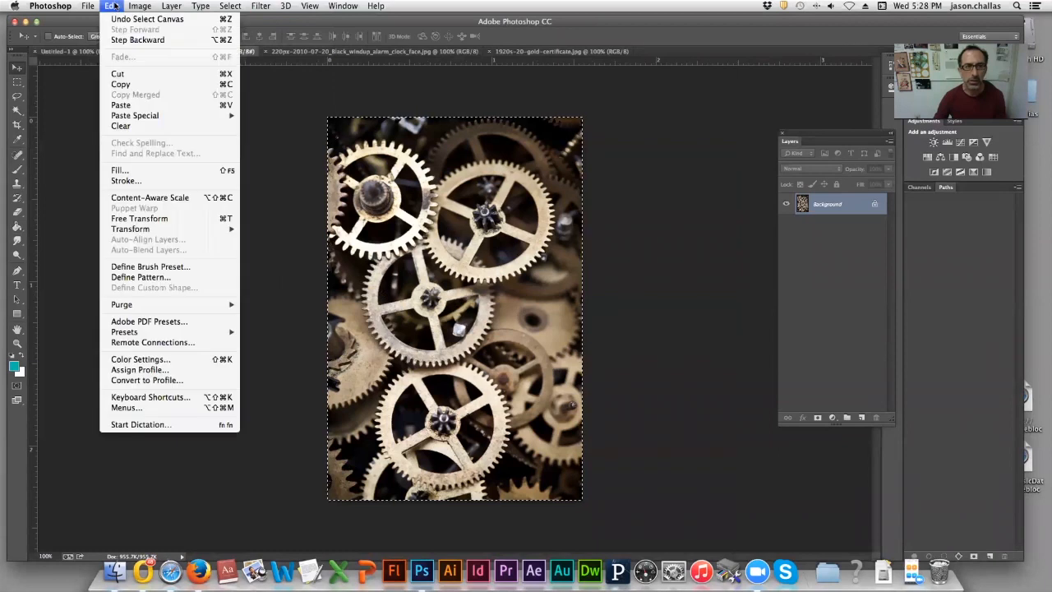
{"action": "left_click", "coordinate": [123, 84]}
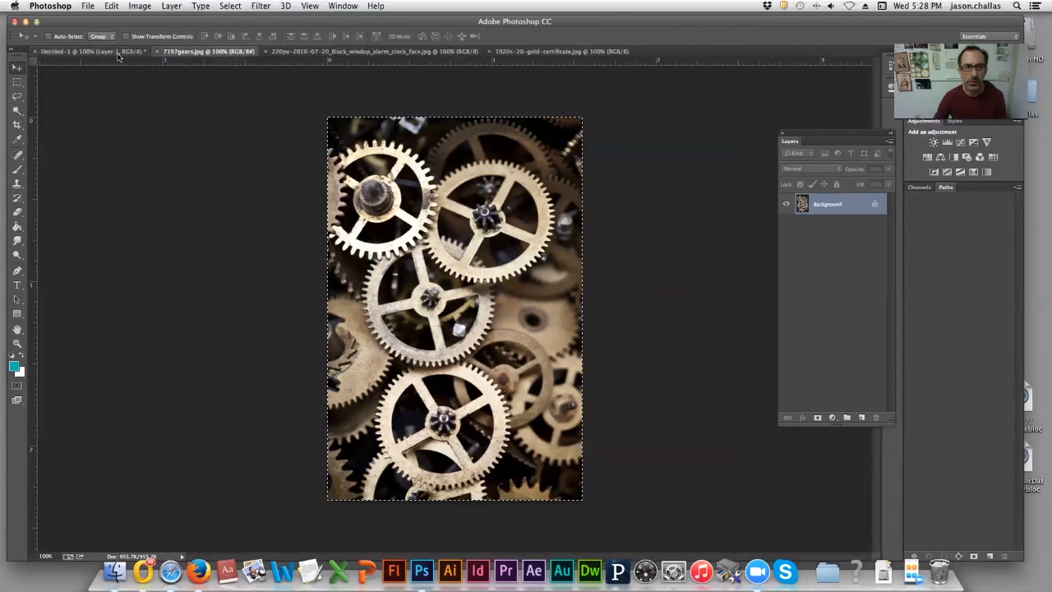
{"action": "left_click", "coordinate": [117, 52]}
{"action": "left_click", "coordinate": [112, 6]}
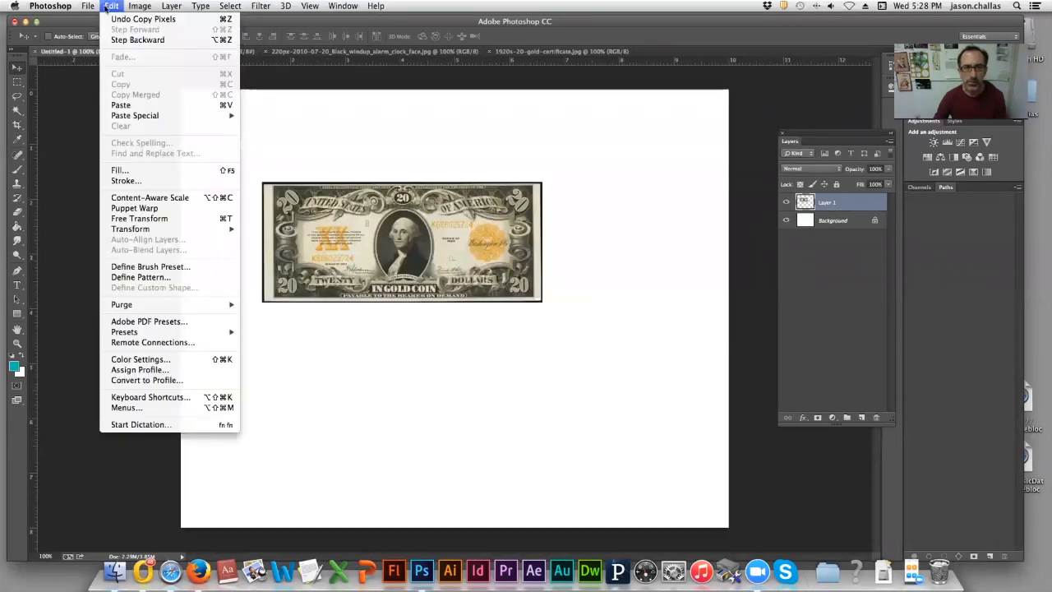
{"action": "left_click", "coordinate": [197, 105]}
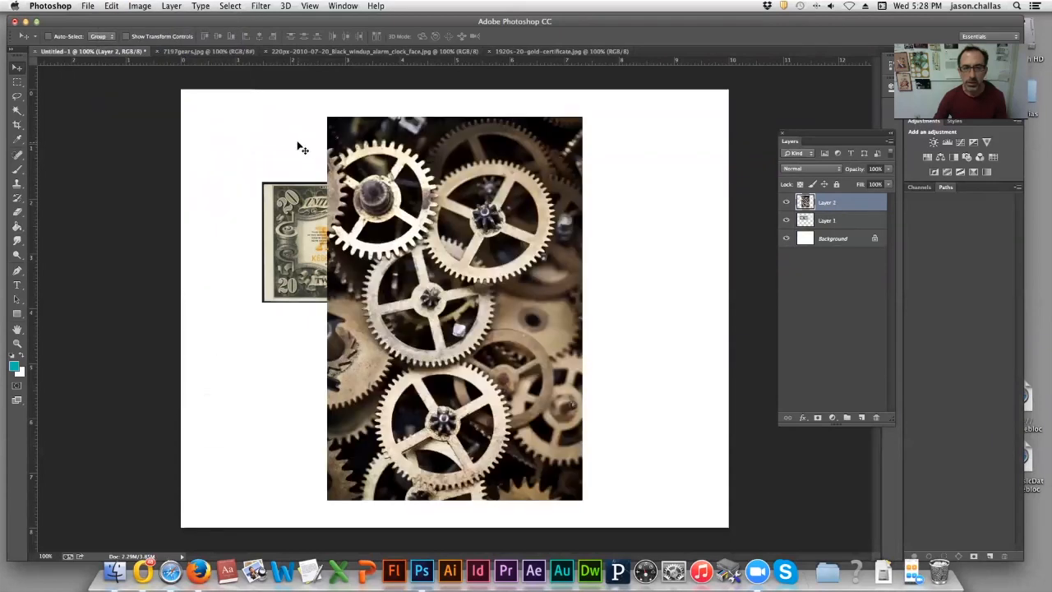
{"action": "left_click_drag", "start_coordinate": [378, 170], "coordinate": [482, 174]}
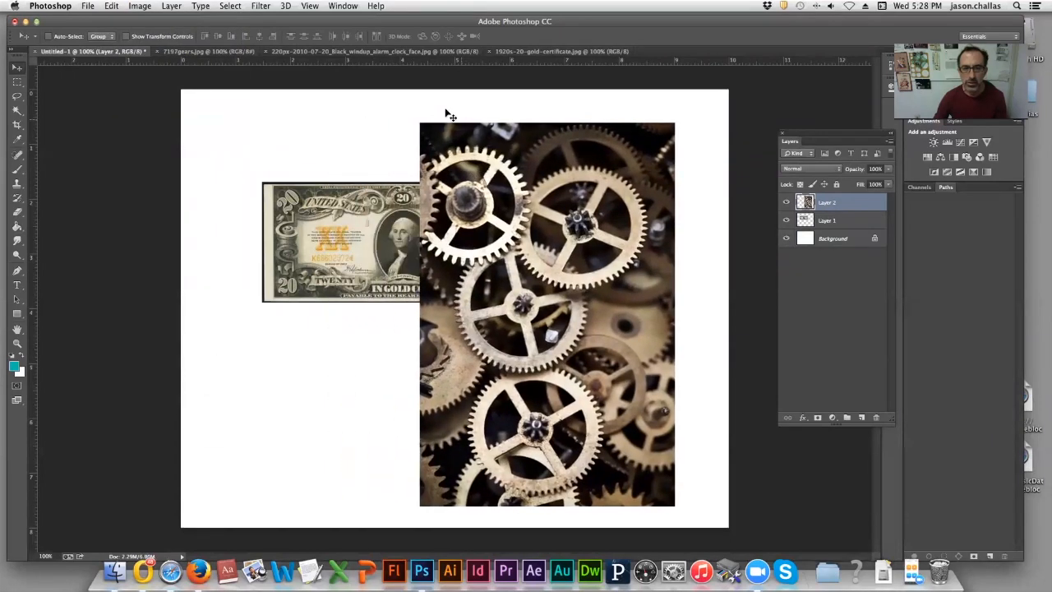
{"action": "left_click", "coordinate": [379, 52]}
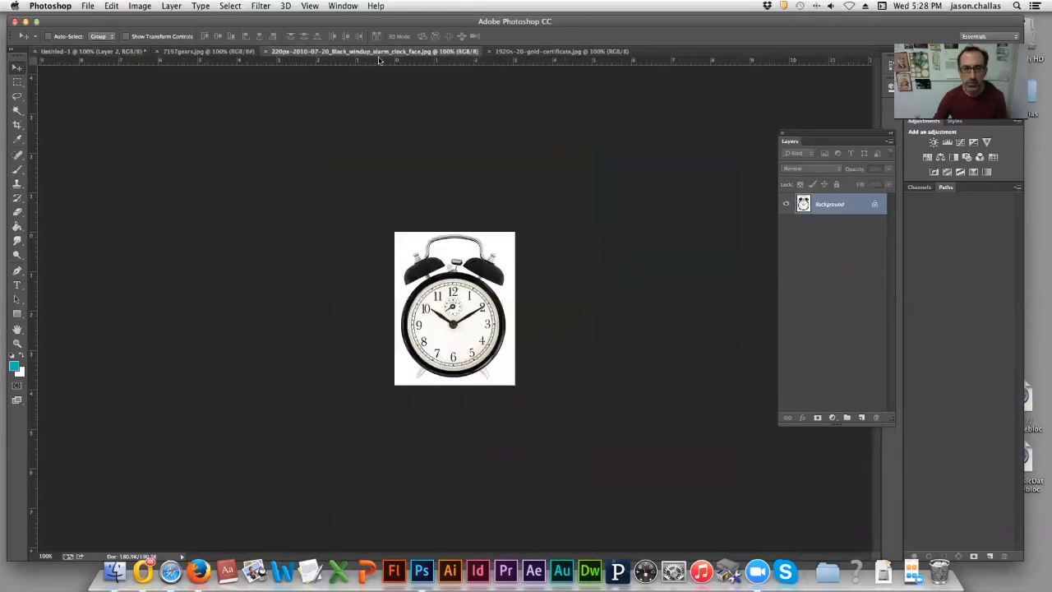
{"action": "left_click", "coordinate": [523, 54]}
{"action": "key", "text": "super+a"}
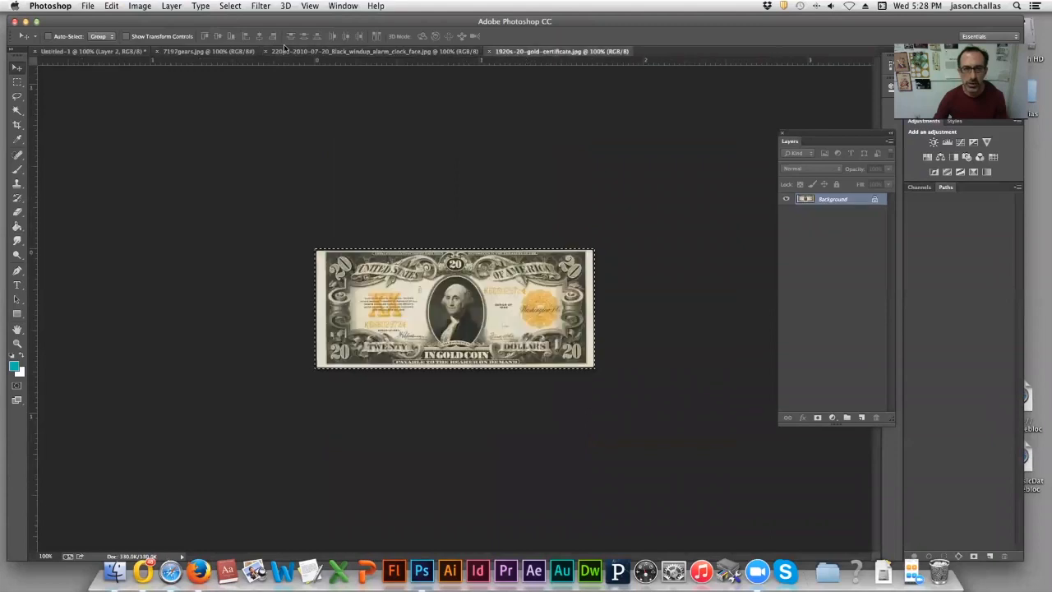
{"action": "left_click", "coordinate": [231, 54]}
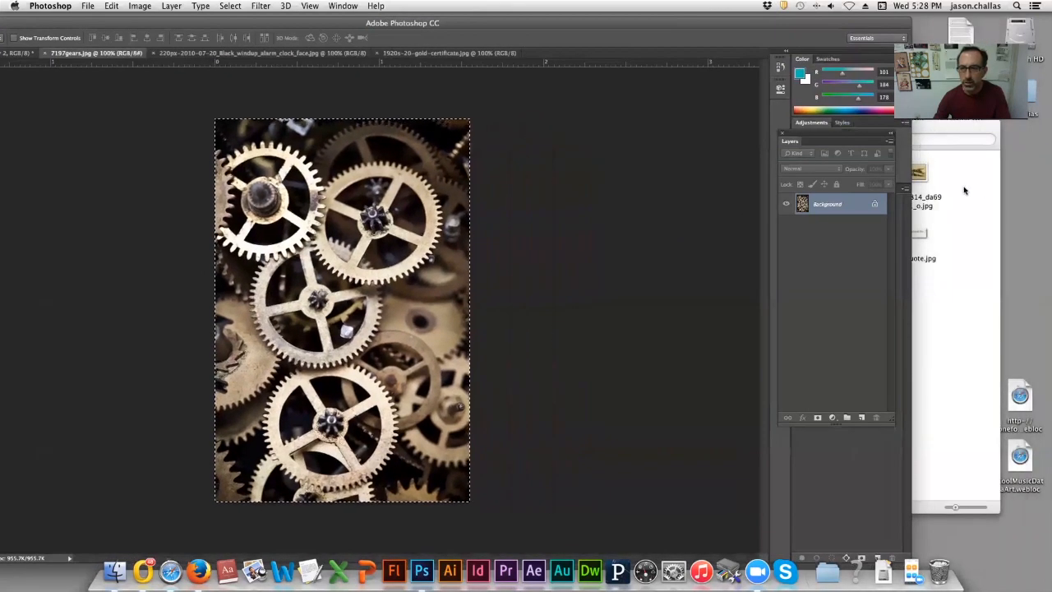
Select the World War 1 image in the Dada folder in Finder and return to the Untitled-1 document in Photoshop
{"action": "left_click", "coordinate": [959, 188]}
{"action": "left_click", "coordinate": [853, 260]}
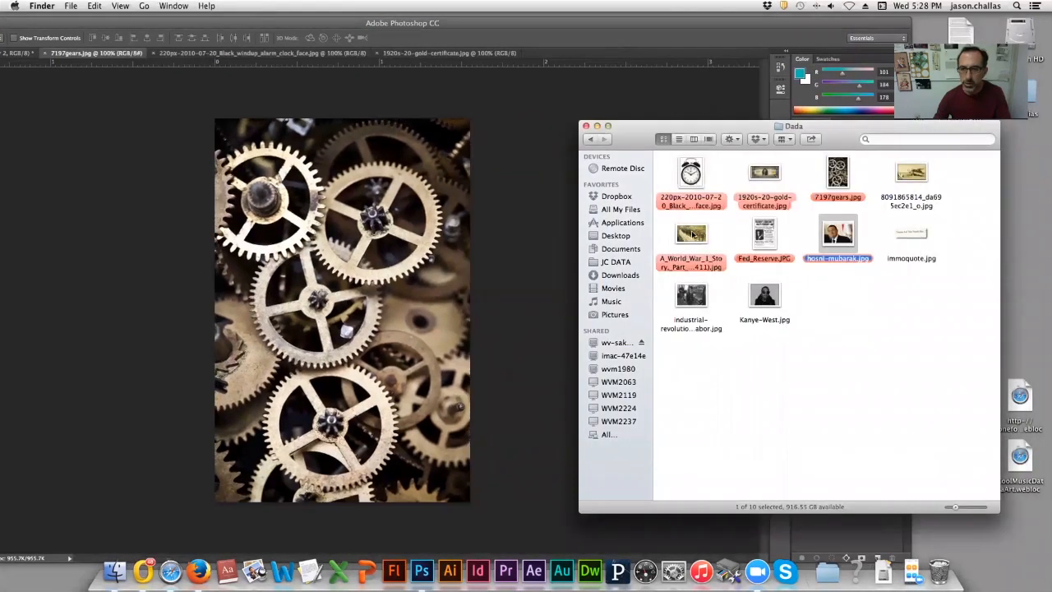
{"action": "mouse_move", "coordinate": [693, 235]}
{"action": "left_mouse_down"}
{"action": "mouse_move", "coordinate": [494, 444]}
{"action": "mouse_move", "coordinate": [416, 569]}
{"action": "mouse_move", "coordinate": [442, 519]}
{"action": "mouse_move", "coordinate": [647, 259]}
{"action": "mouse_move", "coordinate": [695, 231]}
{"action": "left_mouse_up"}
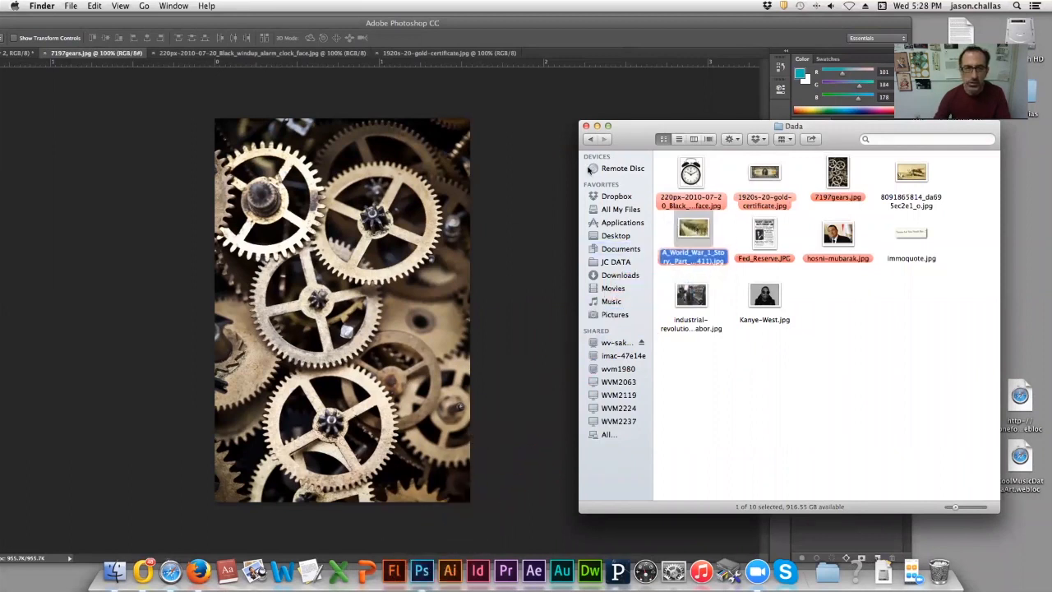
{"action": "left_click", "coordinate": [219, 31]}
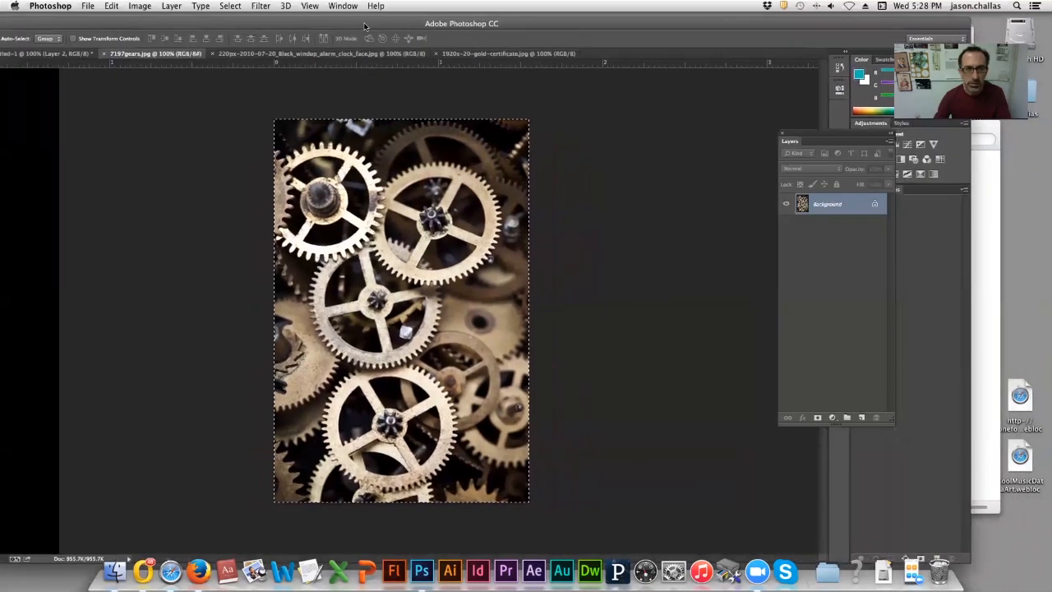
{"action": "left_click", "coordinate": [68, 56]}
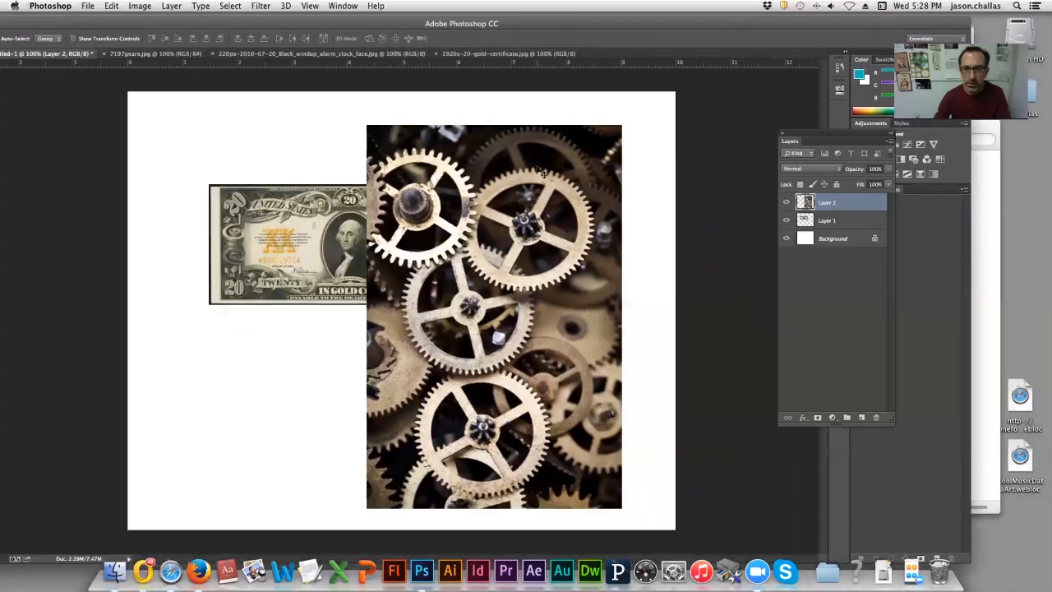
Try to place the World War 1 image from the Dada folder into Untitled-1, in the lower left of the canvas
{"action": "left_click", "coordinate": [984, 272]}
{"action": "left_click_drag", "start_coordinate": [700, 232], "coordinate": [329, 359]}
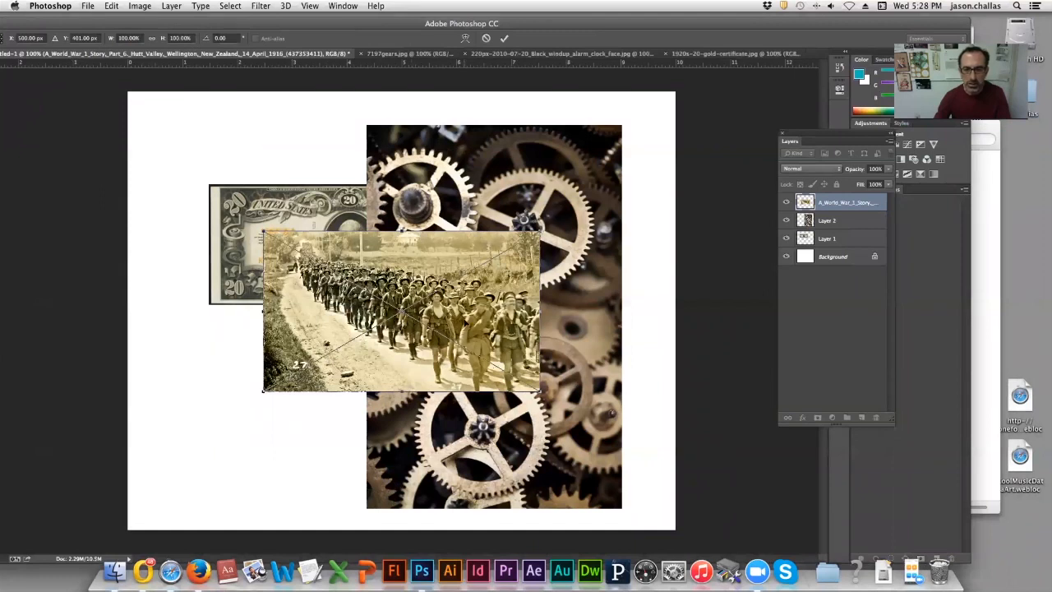
{"action": "left_click_drag", "start_coordinate": [329, 359], "coordinate": [226, 443]}
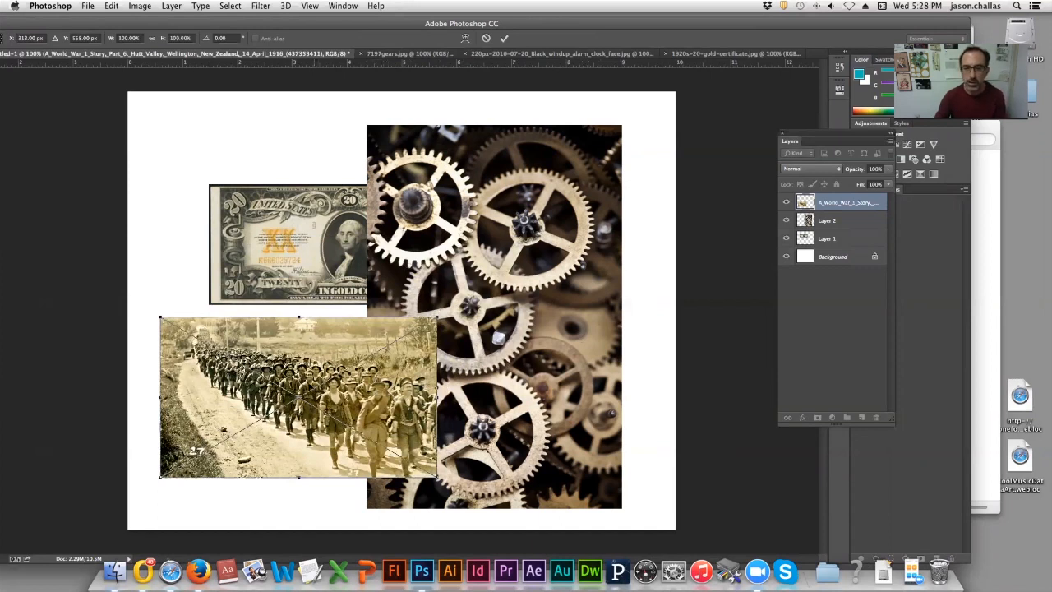
{"action": "key", "text": "Escape"}
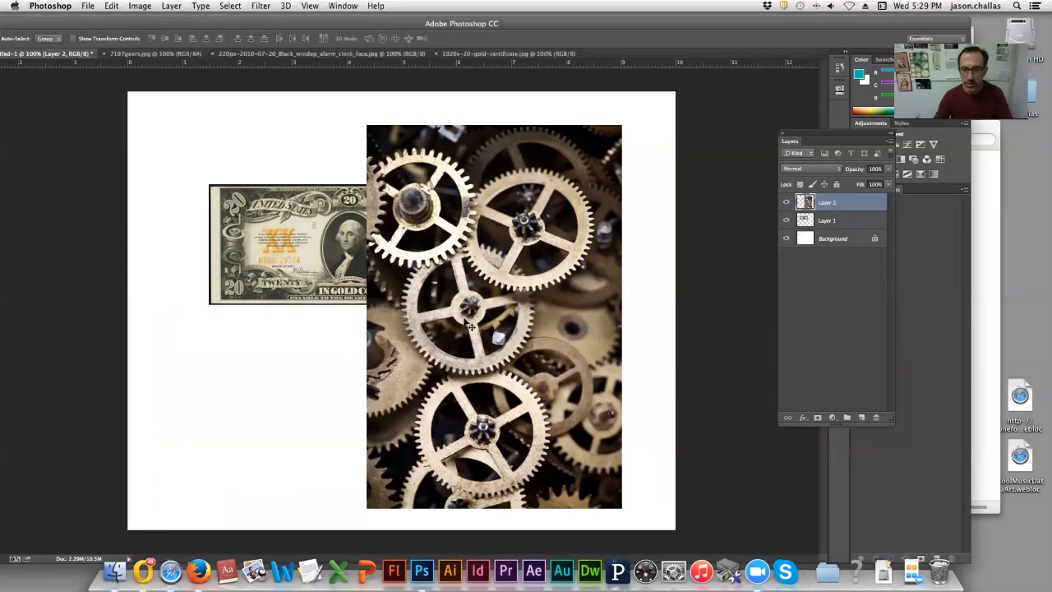
Open the World War 1 image from the Finder's Dada folder in Photoshop and select a rectangular area around most of the marching soldiers
{"action": "left_click", "coordinate": [991, 216]}
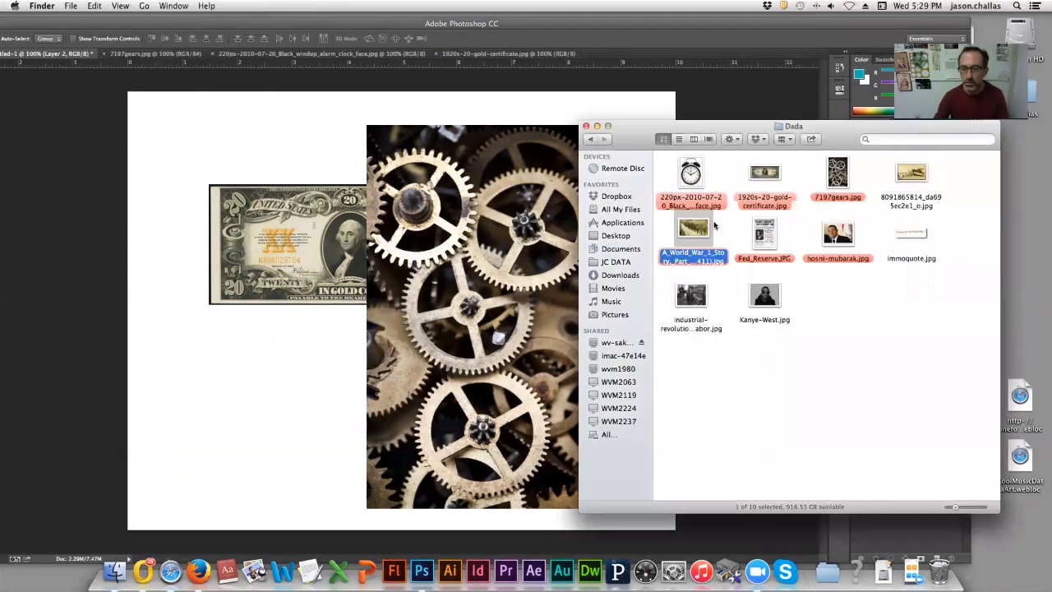
{"action": "left_click_drag", "start_coordinate": [697, 232], "coordinate": [428, 574]}
{"action": "left_click", "coordinate": [638, 340]}
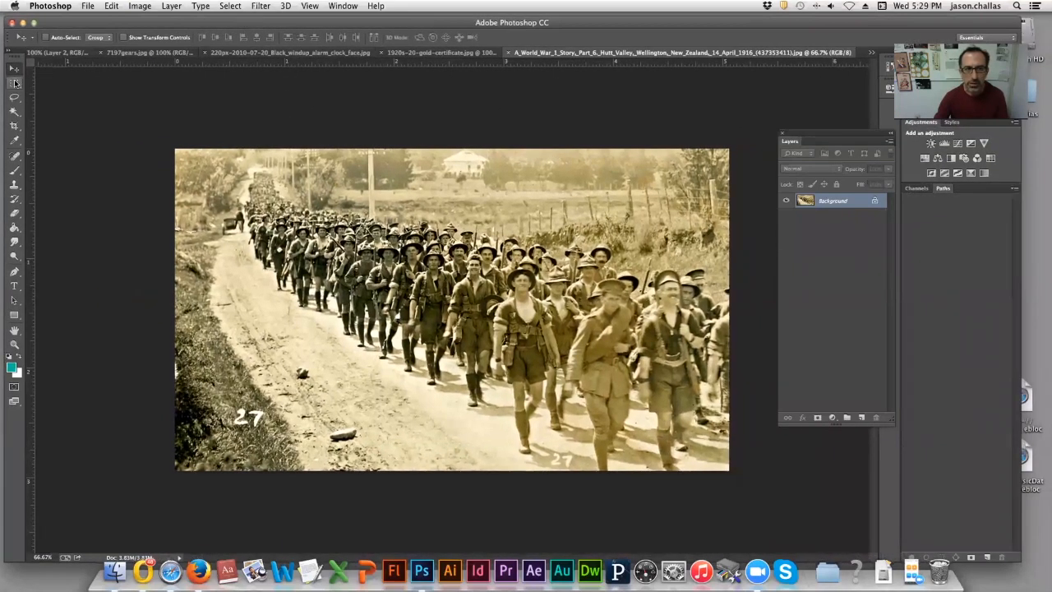
{"action": "left_click", "coordinate": [15, 83]}
{"action": "left_click_drag", "start_coordinate": [212, 161], "coordinate": [631, 395]}
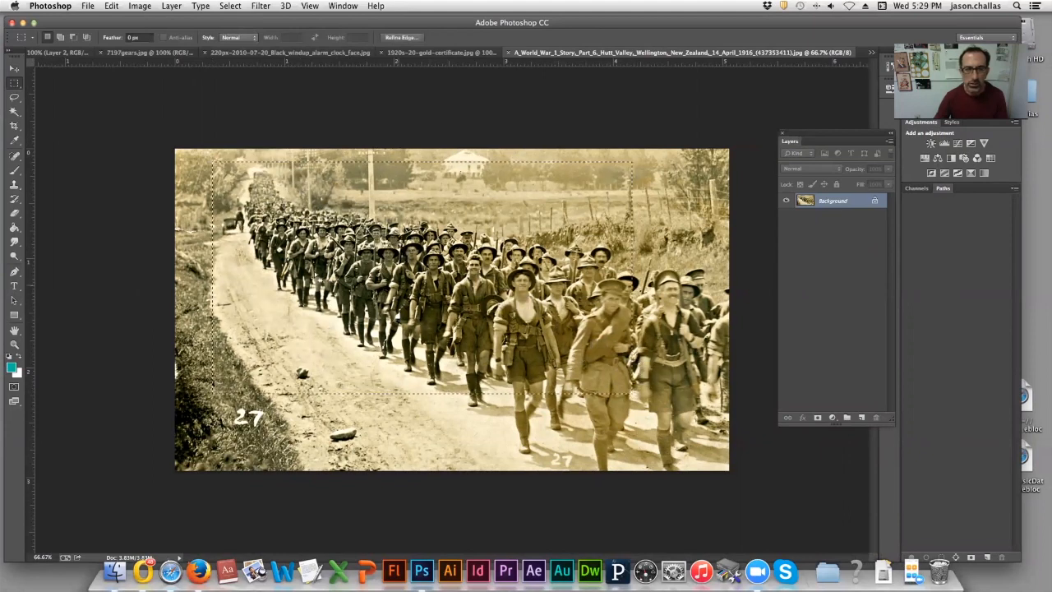
Paint several teal brush strokes across the selected area of the World War 1 image and undo them
{"action": "left_click", "coordinate": [14, 170]}
{"action": "mouse_move", "coordinate": [197, 221]}
{"action": "left_mouse_down"}
{"action": "mouse_move", "coordinate": [309, 170]}
{"action": "mouse_move", "coordinate": [355, 165]}
{"action": "left_mouse_up"}
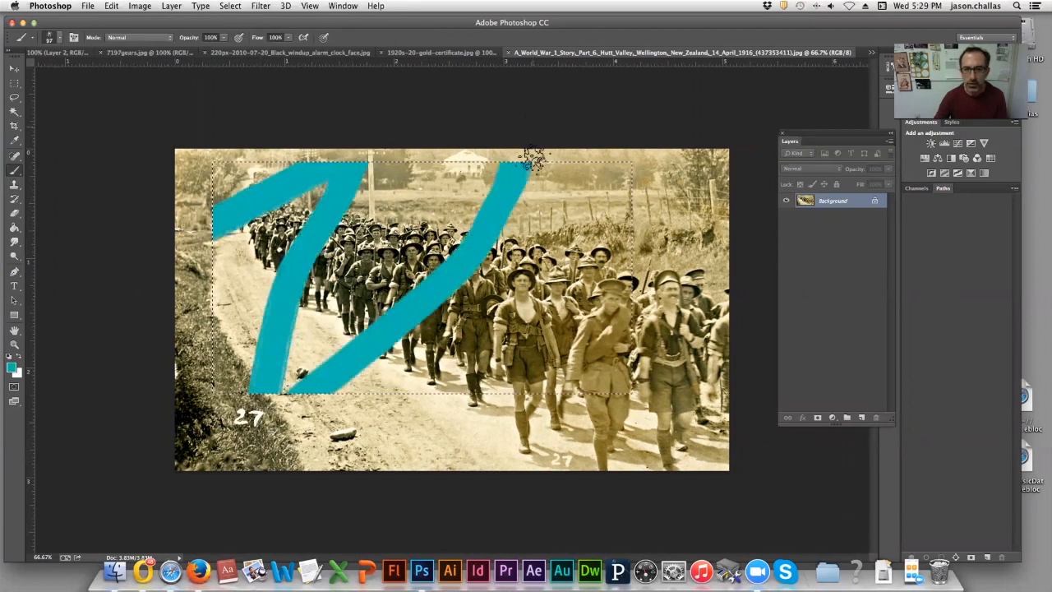
{"action": "mouse_move", "coordinate": [532, 159]}
{"action": "left_mouse_down"}
{"action": "mouse_move", "coordinate": [548, 329]}
{"action": "mouse_move", "coordinate": [592, 433]}
{"action": "mouse_move", "coordinate": [651, 267]}
{"action": "left_mouse_up"}
{"action": "mouse_move", "coordinate": [586, 238]}
{"action": "left_mouse_down"}
{"action": "mouse_move", "coordinate": [455, 222]}
{"action": "mouse_move", "coordinate": [175, 233]}
{"action": "left_mouse_up"}
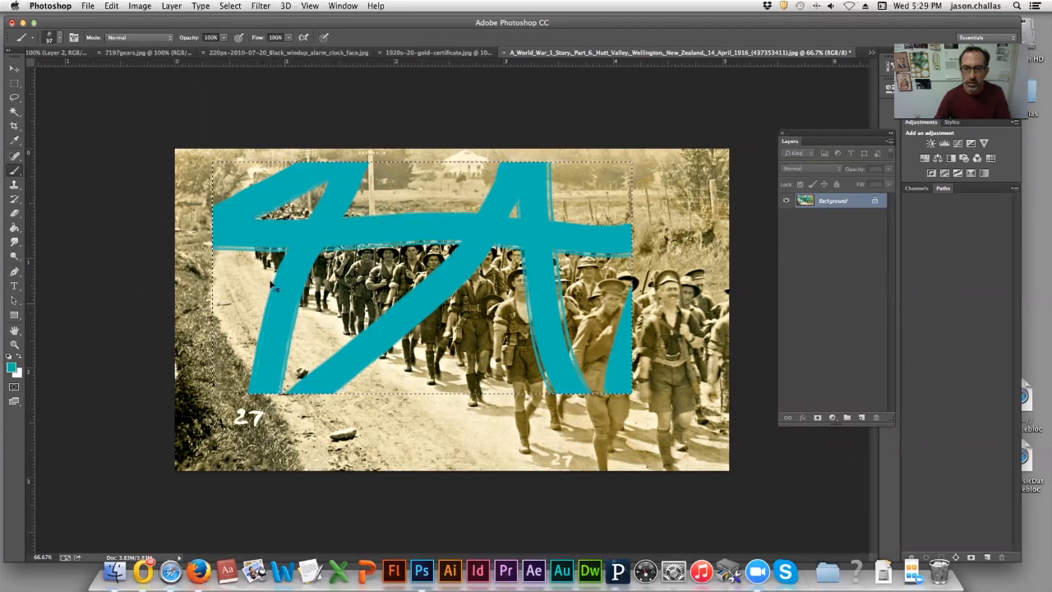
{"action": "key", "text": "F12"}
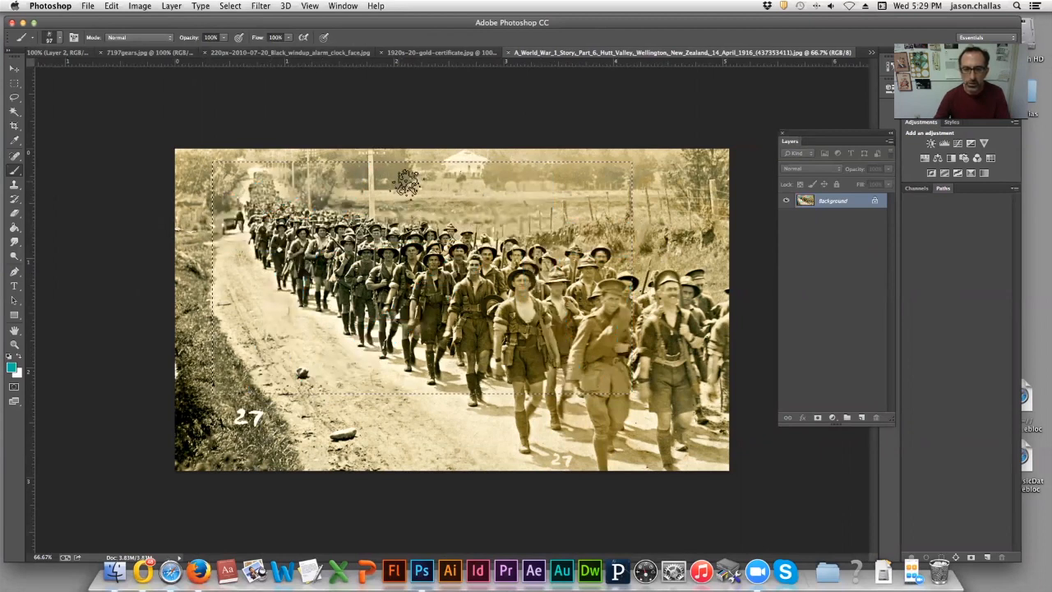
Copy the selected area of the World War 1 image and paste it into Untitled-1 as a new layer
{"action": "left_click", "coordinate": [87, 6]}
{"action": "mouse_move", "coordinate": [111, 6]}
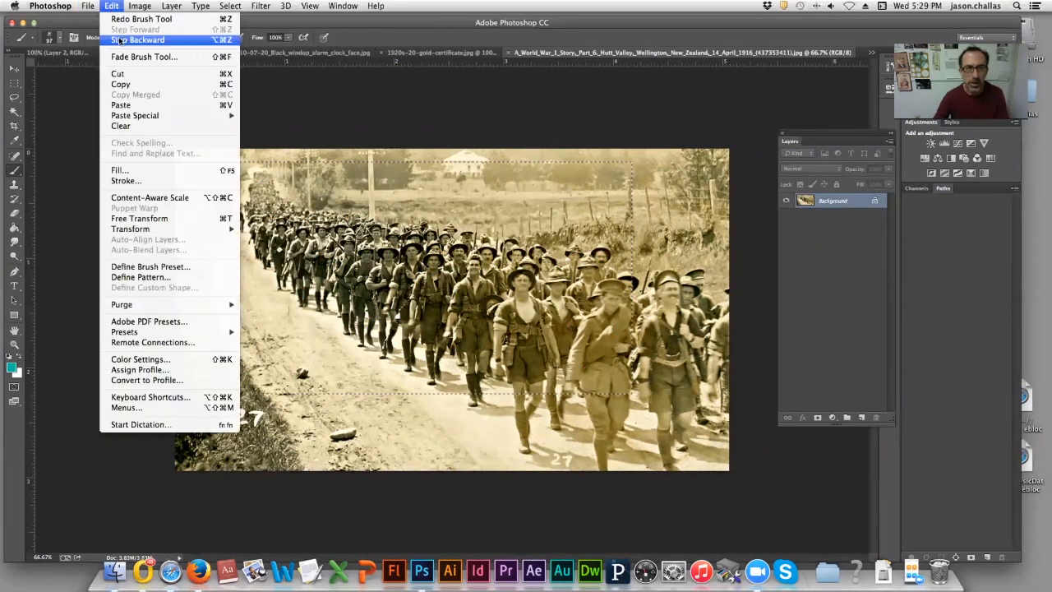
{"action": "left_click", "coordinate": [121, 84]}
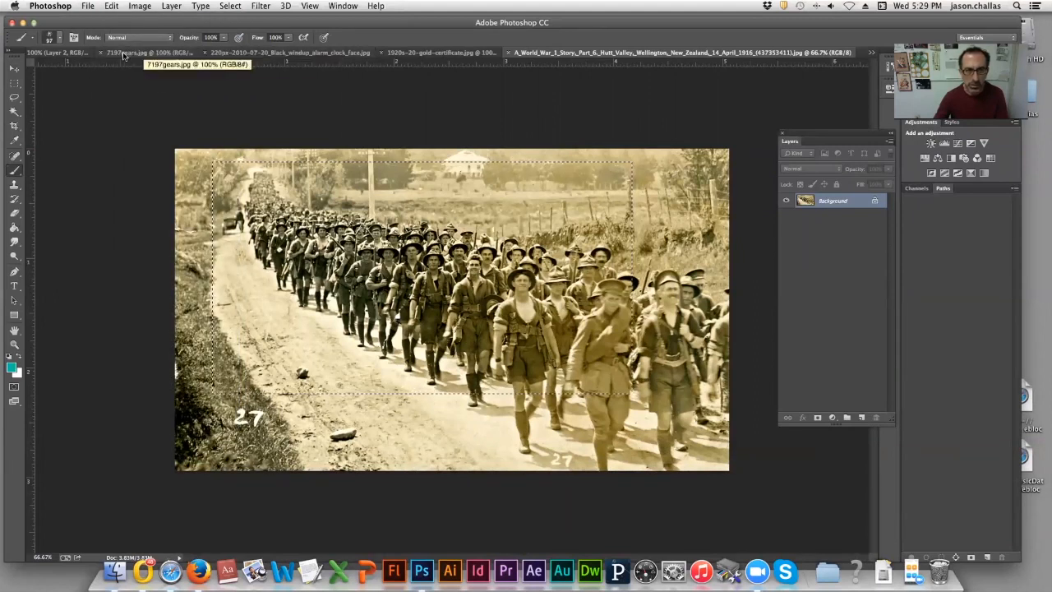
{"action": "key", "text": "ctrl+Tab"}
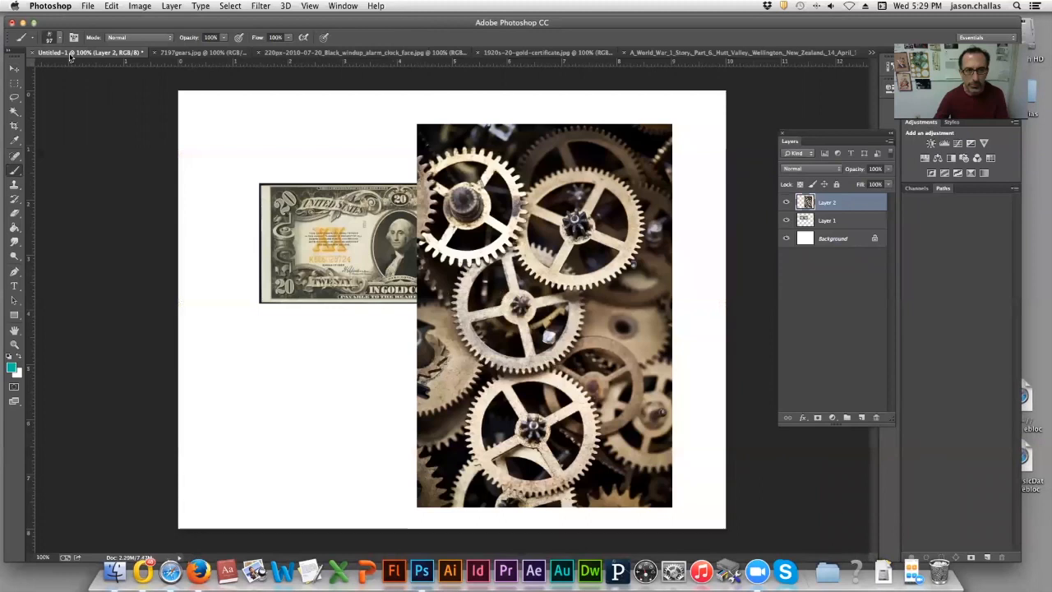
{"action": "left_click", "coordinate": [111, 5]}
{"action": "left_click", "coordinate": [136, 106]}
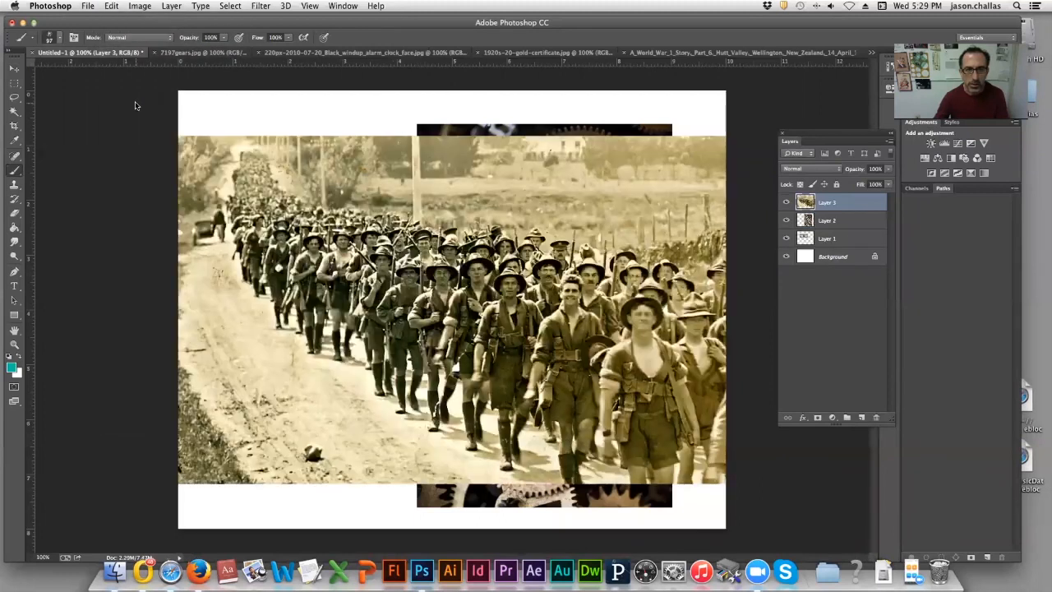
Try to resize the pasted soldiers layer without keeping its proportions, to about 8.47 × 7.18 in, and undo the scaling
{"action": "left_click", "coordinate": [111, 5]}
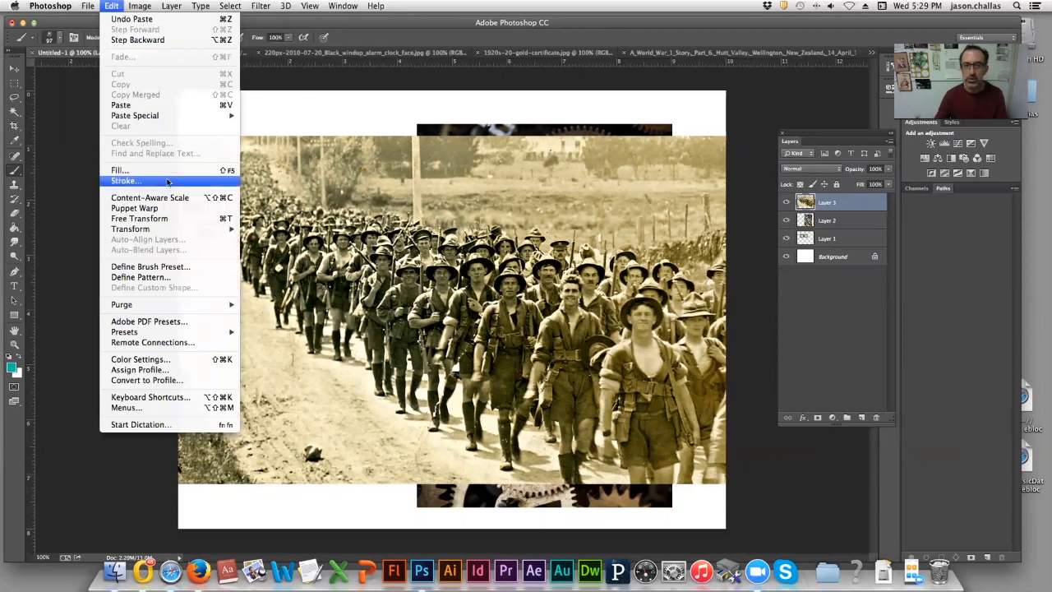
{"action": "left_click", "coordinate": [140, 219]}
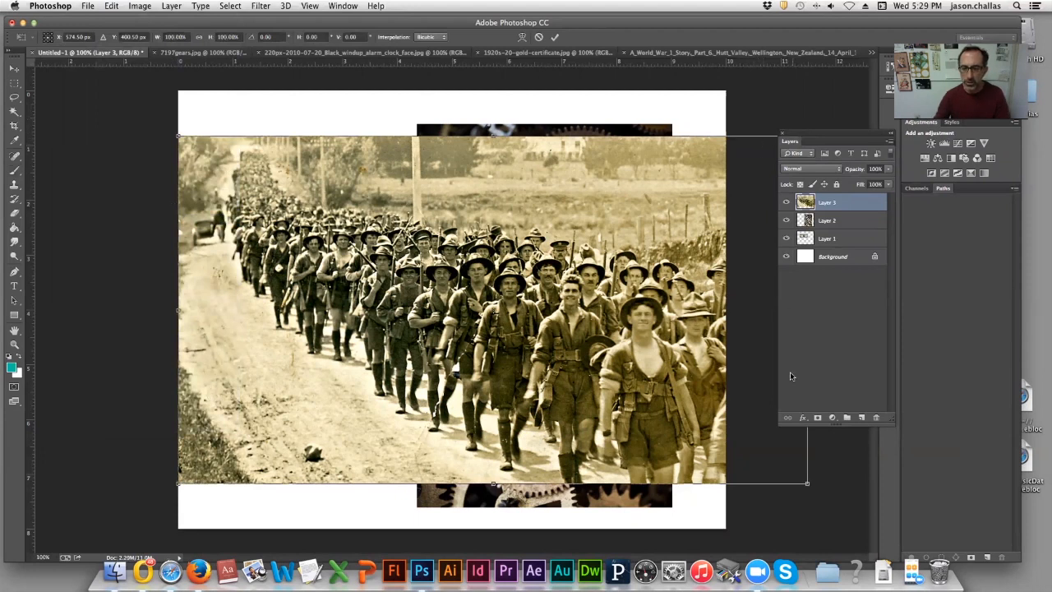
{"action": "left_click", "coordinate": [311, 6]}
{"action": "left_click", "coordinate": [321, 98]}
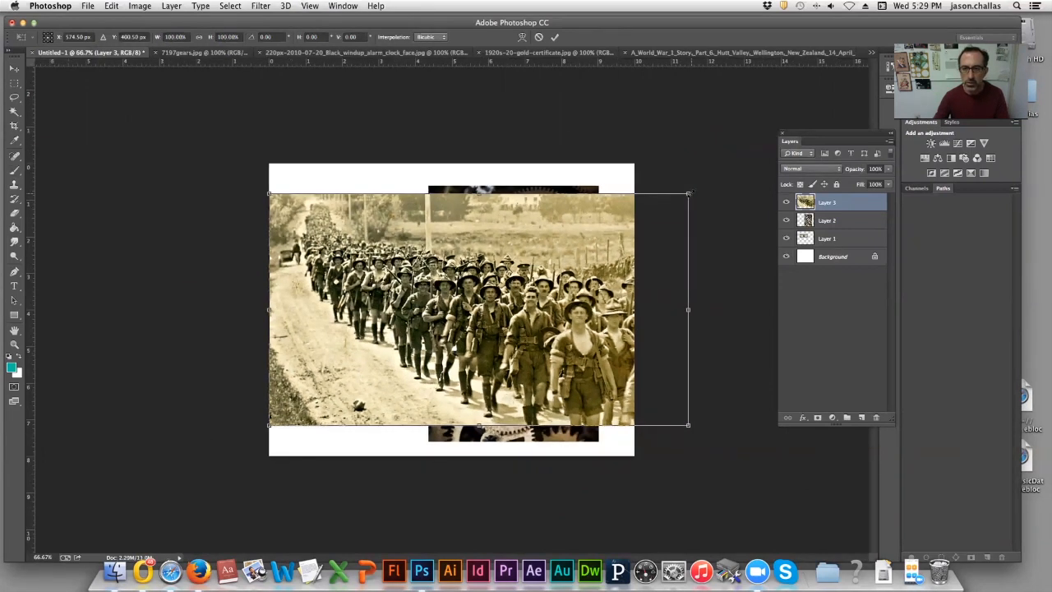
{"action": "left_click_drag", "start_coordinate": [688, 194], "coordinate": [580, 165]}
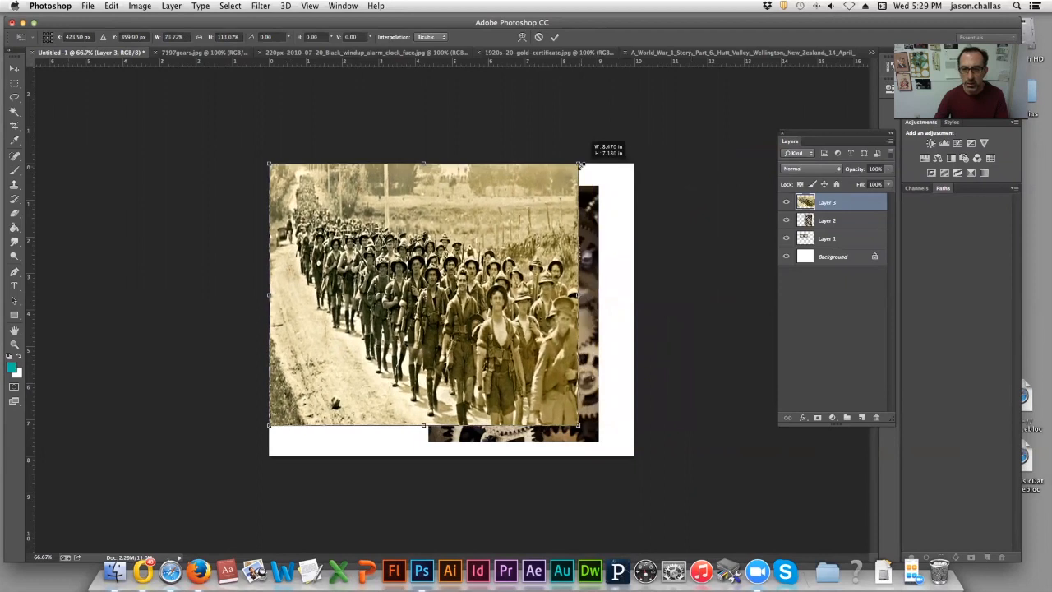
{"action": "key", "text": "super+z"}
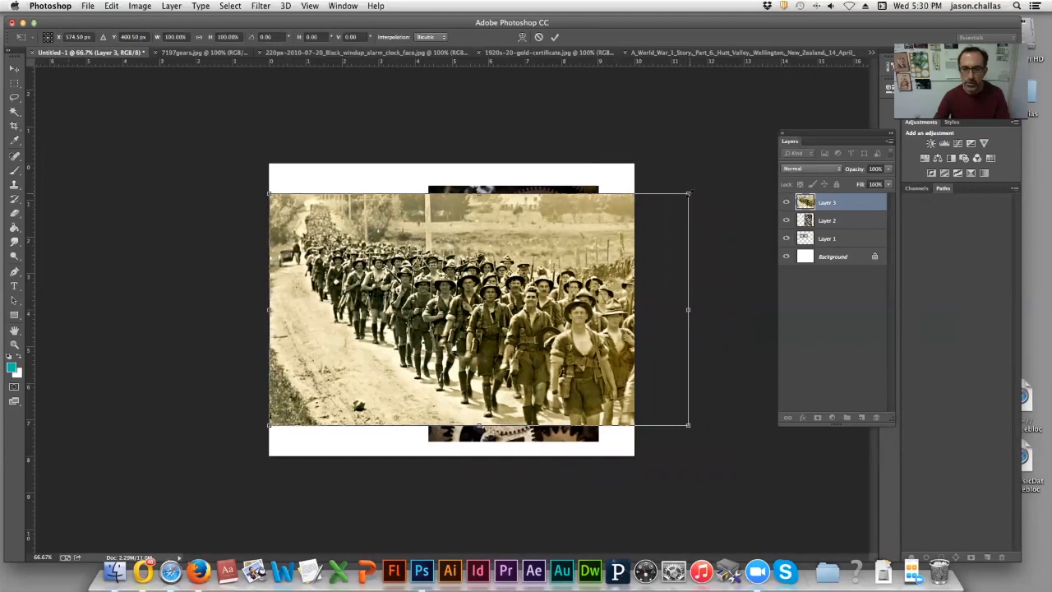
{"action": "key", "text": "Return"}
{"action": "key", "text": "b"}
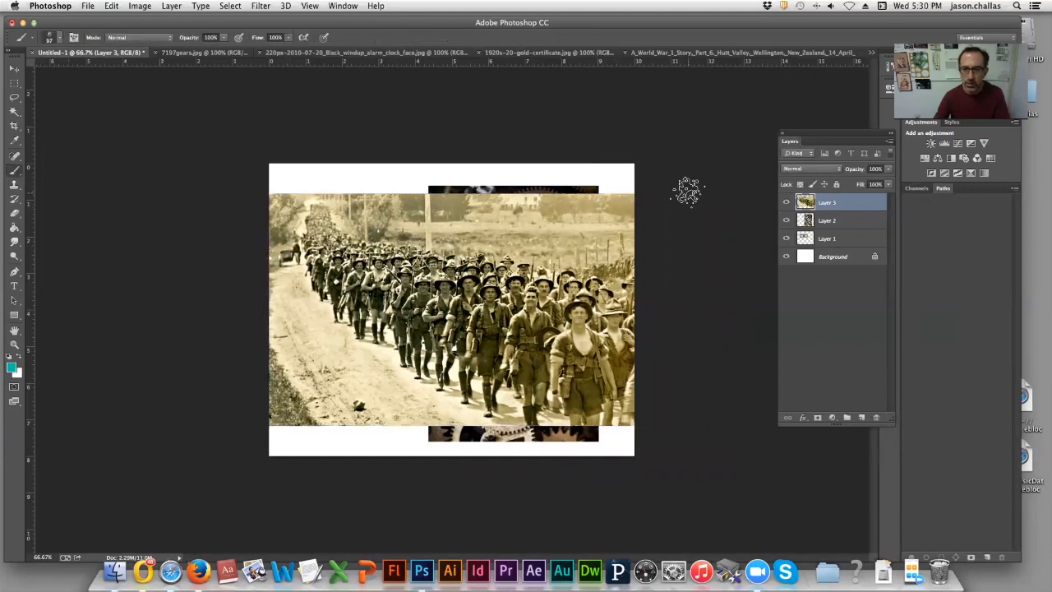
Scale the soldiers layer proportionally to about 70.5% with Free Transform and move it toward the lower left of the canvas
{"action": "left_click", "coordinate": [112, 6]}
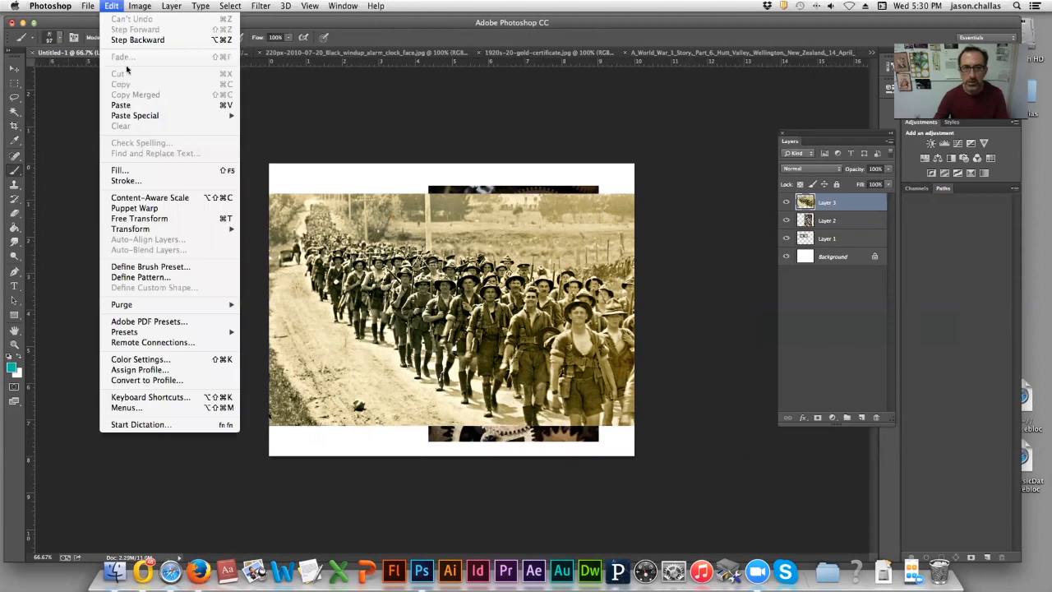
{"action": "left_click", "coordinate": [212, 219]}
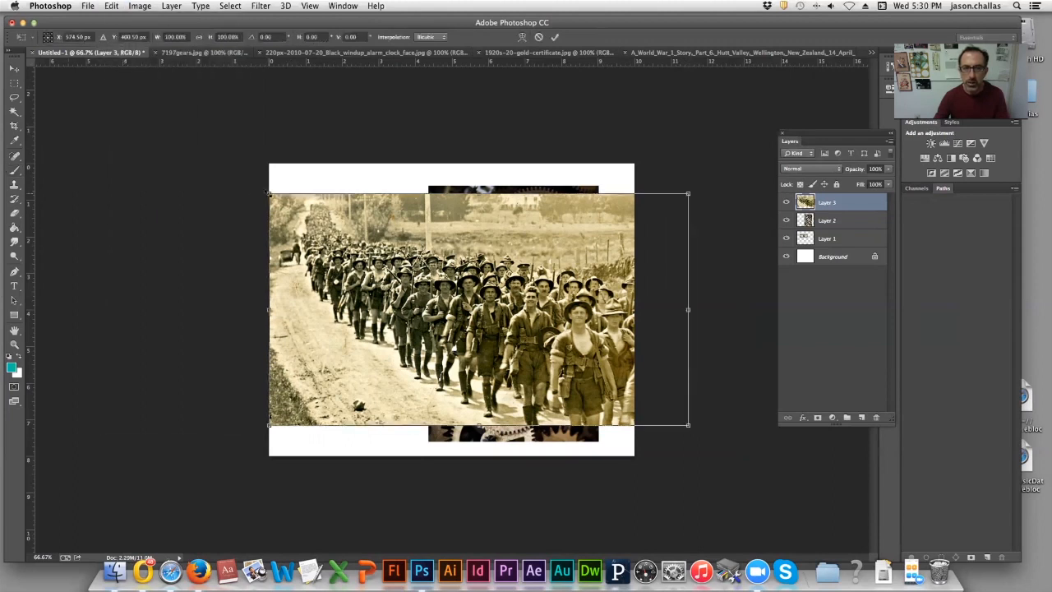
{"action": "left_click_drag", "start_coordinate": [270, 194], "coordinate": [385, 266]}
{"action": "left_click_drag", "start_coordinate": [466, 289], "coordinate": [355, 296]}
Shrink the soldiers layer further to about 54% with the aspect ratio linked, tilt it slightly counterclockwise and apply the transform
{"action": "left_click", "coordinate": [198, 38]}
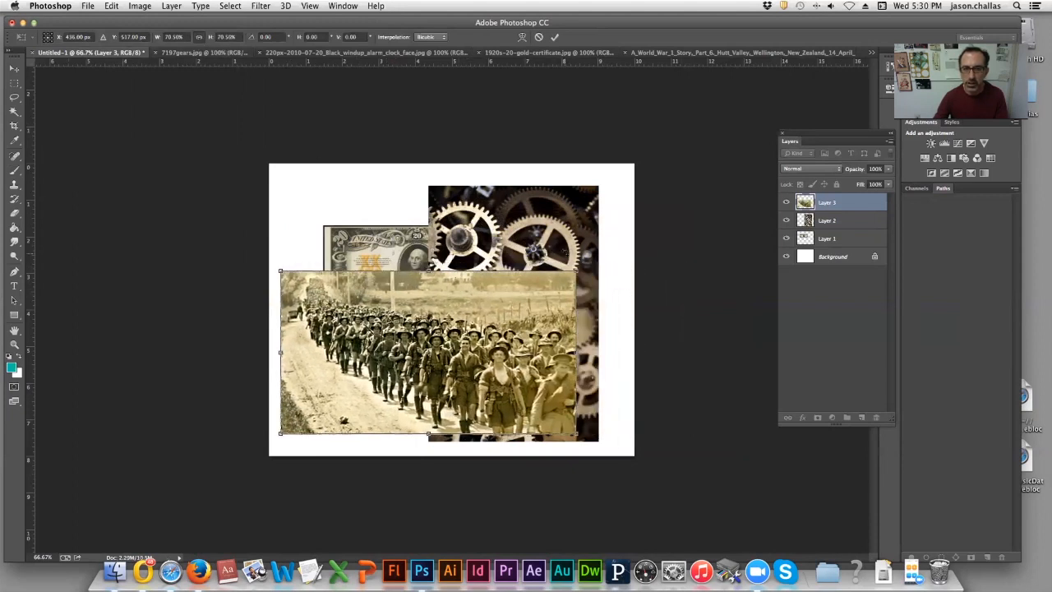
{"action": "left_click_drag", "start_coordinate": [575, 272], "coordinate": [507, 310]}
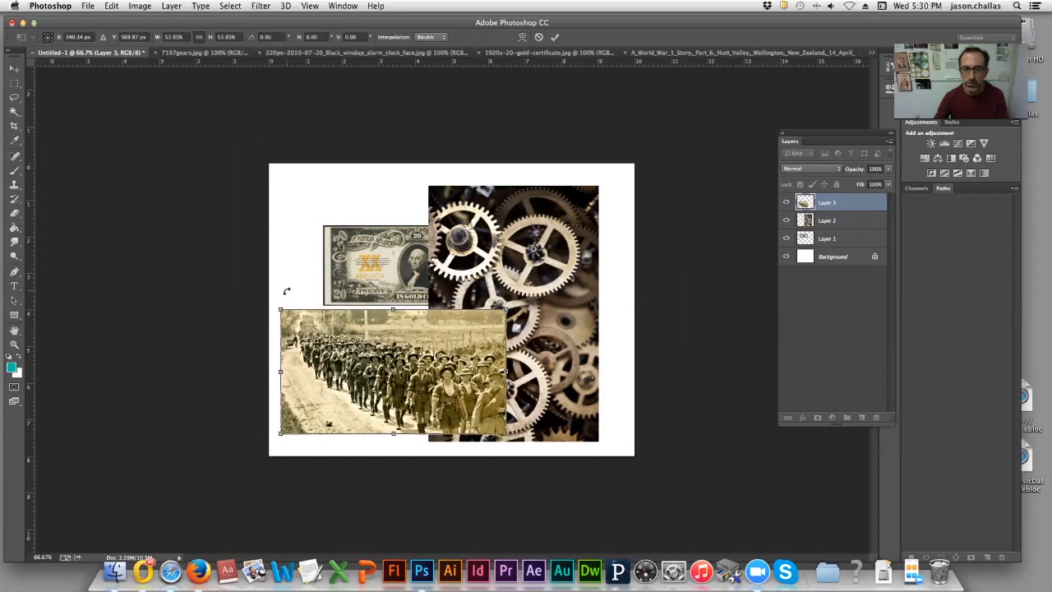
{"action": "left_click_drag", "start_coordinate": [287, 293], "coordinate": [283, 299]}
{"action": "key", "text": "Return"}
{"action": "key", "text": "b"}
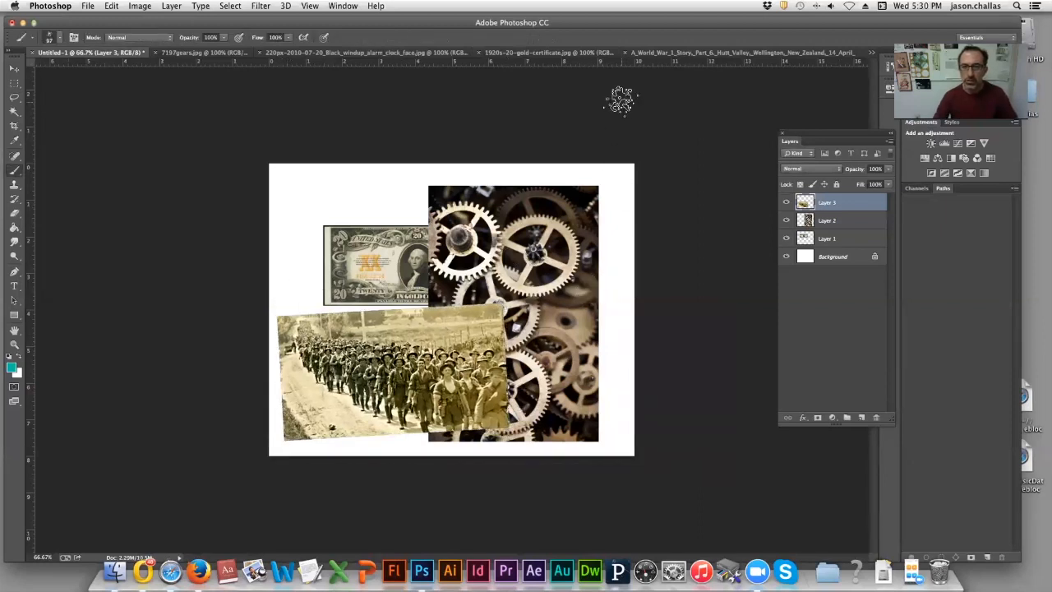
Close the World War 1, gold certificate, alarm clock and 7197gears source images, keeping only Untitled-1 open
{"action": "left_click", "coordinate": [626, 53]}
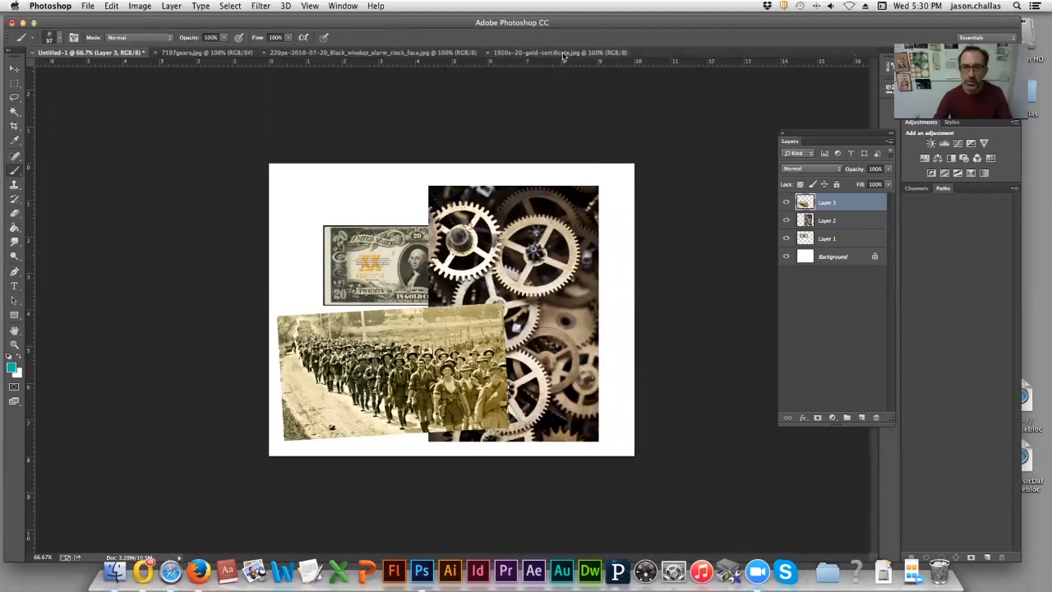
{"action": "left_click", "coordinate": [488, 52]}
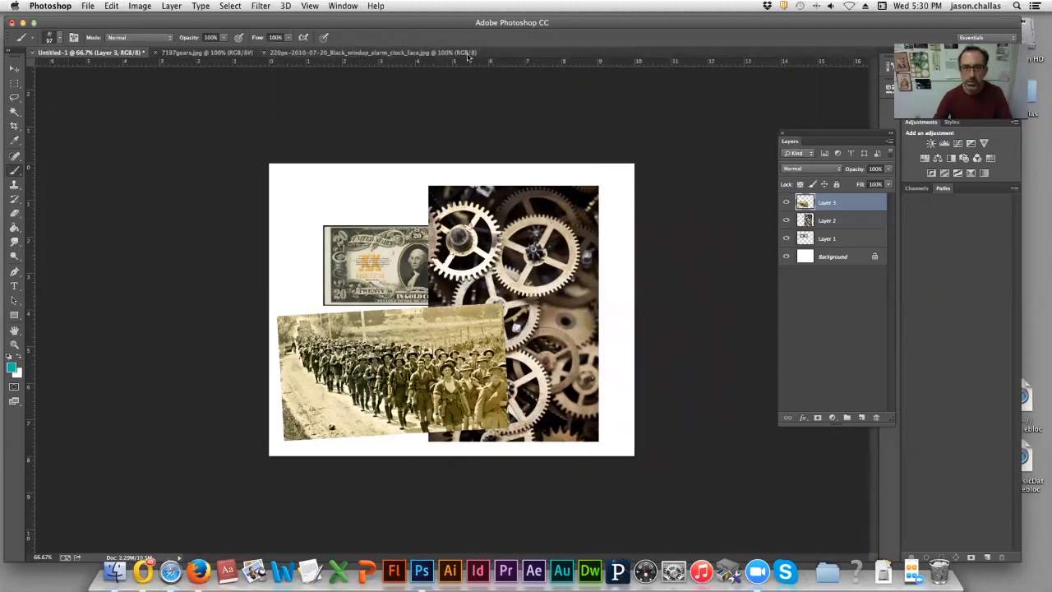
{"action": "left_click", "coordinate": [266, 54]}
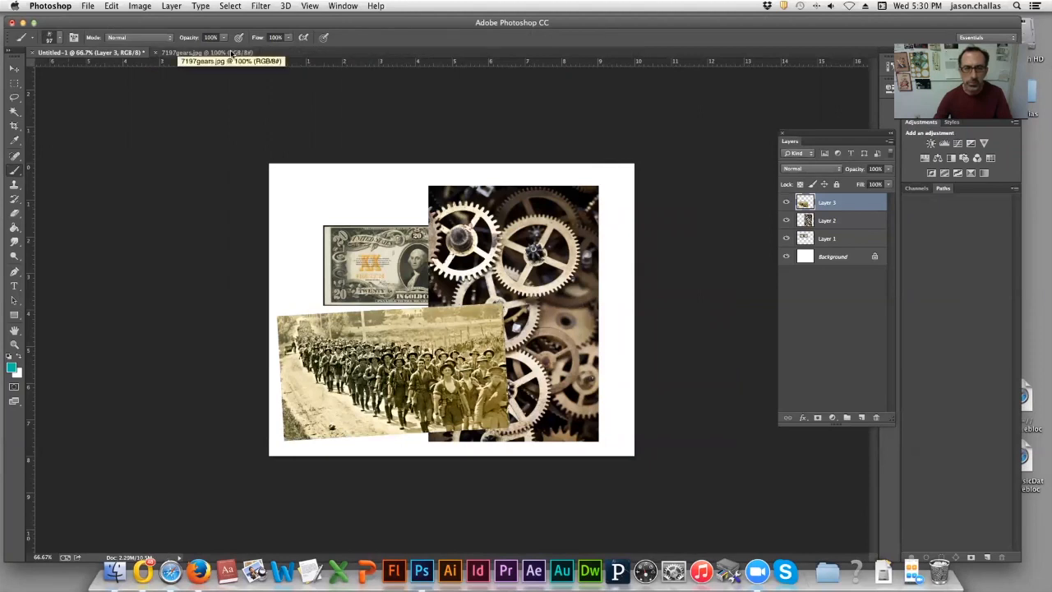
{"action": "left_click", "coordinate": [155, 54]}
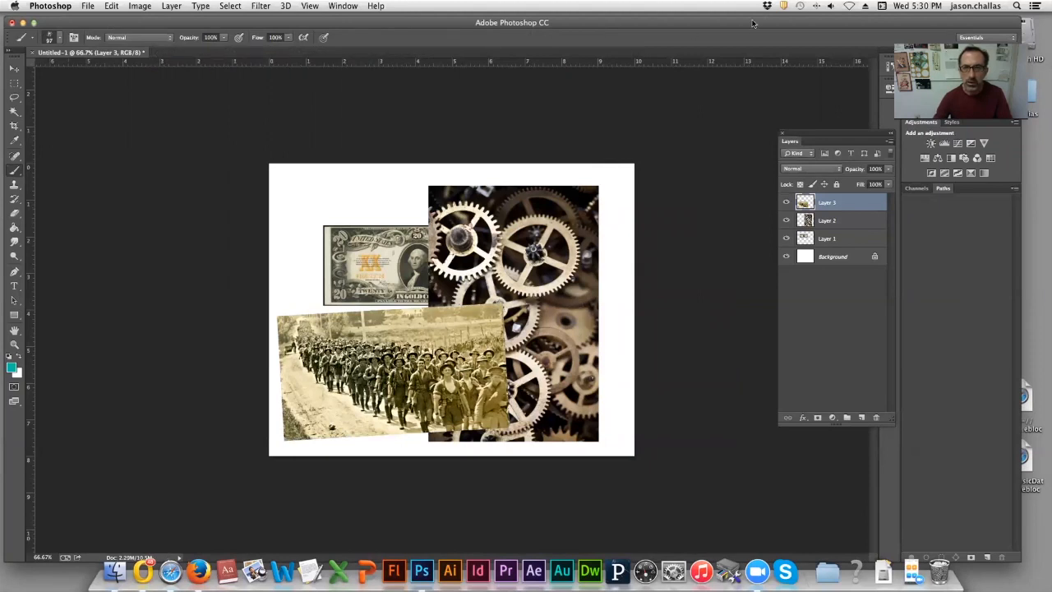
{"action": "left_click_drag", "start_coordinate": [752, 23], "coordinate": [583, 28]}
{"action": "left_click", "coordinate": [950, 168]}
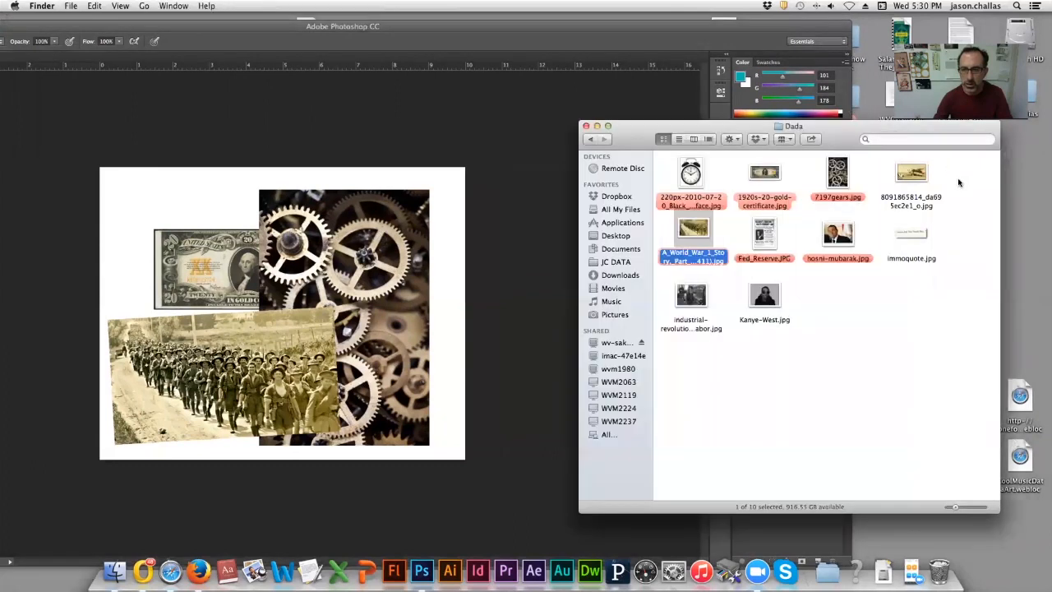
{"action": "left_click_drag", "start_coordinate": [923, 183], "coordinate": [425, 573]}
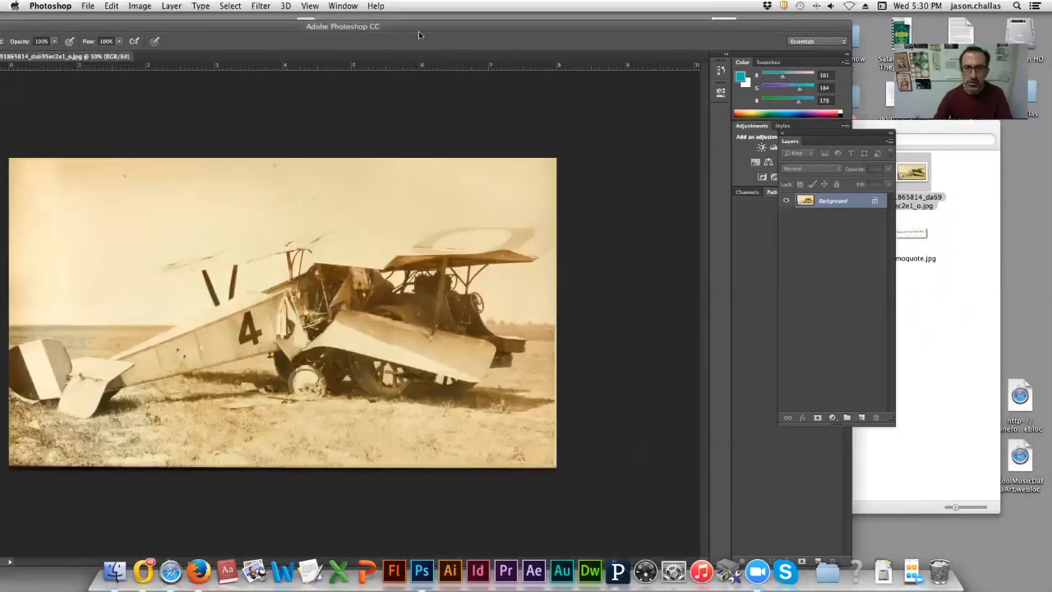
{"action": "double_click", "coordinate": [419, 25]}
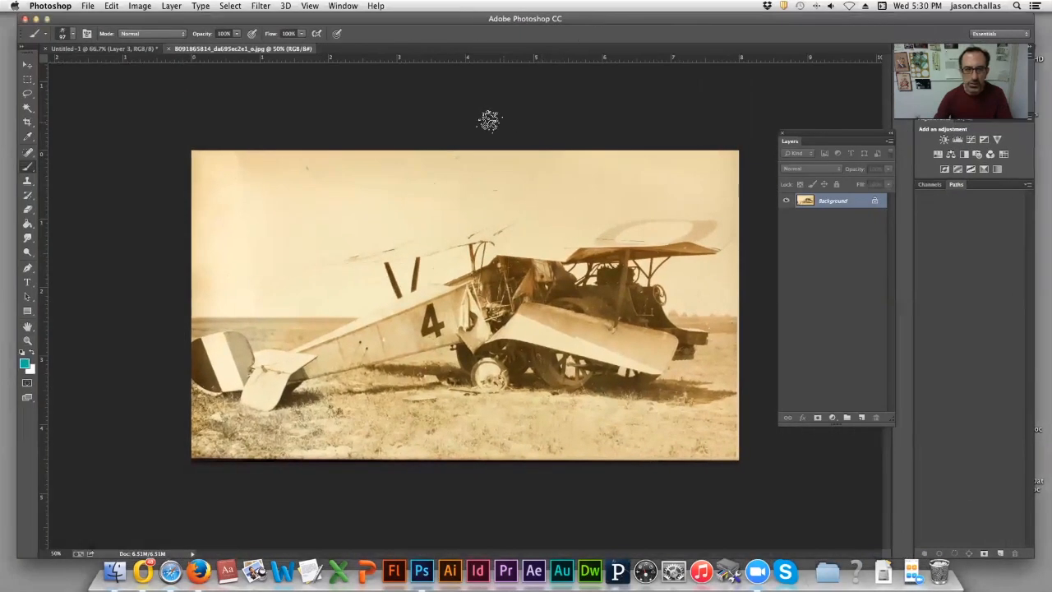
Copy the entire airplane image and paste it into Untitled-1 as a new layer
{"action": "left_click", "coordinate": [231, 7]}
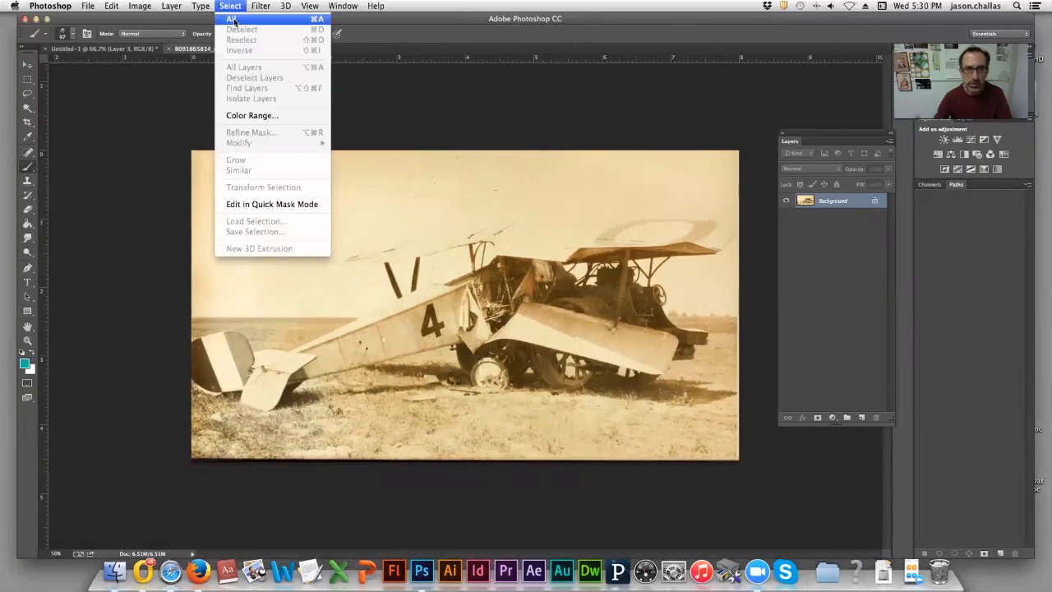
{"action": "left_click", "coordinate": [232, 19]}
{"action": "left_click", "coordinate": [111, 5]}
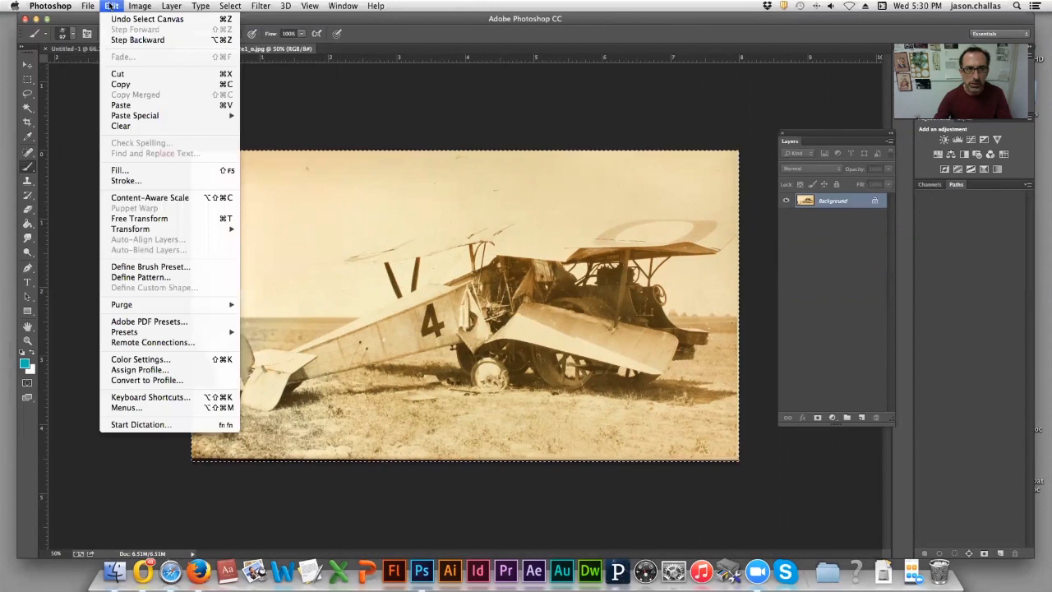
{"action": "left_click", "coordinate": [121, 83]}
{"action": "left_click", "coordinate": [103, 48]}
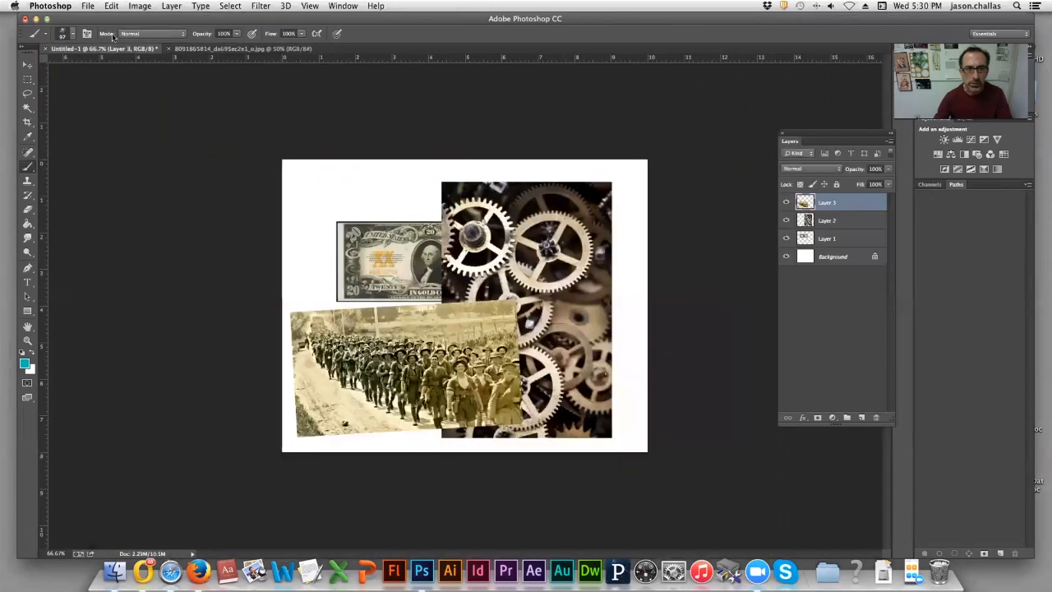
{"action": "left_click", "coordinate": [111, 6]}
{"action": "left_click", "coordinate": [123, 104]}
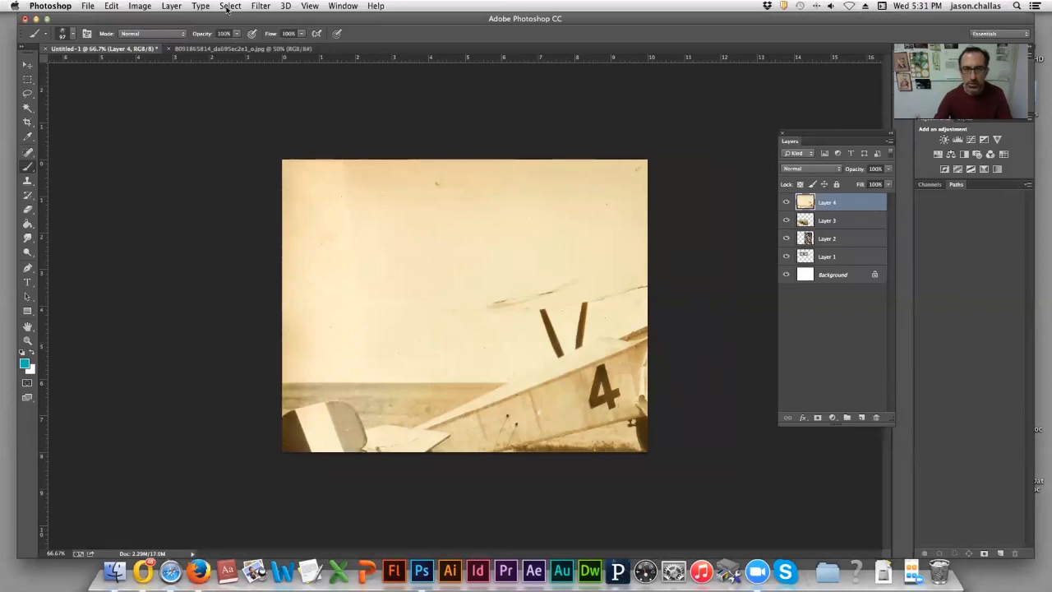
Free-transform the airplane layer, shrinking it proportionally to fit the canvas's upper-left area above the soldiers, and apply the transform
{"action": "left_click", "coordinate": [111, 5]}
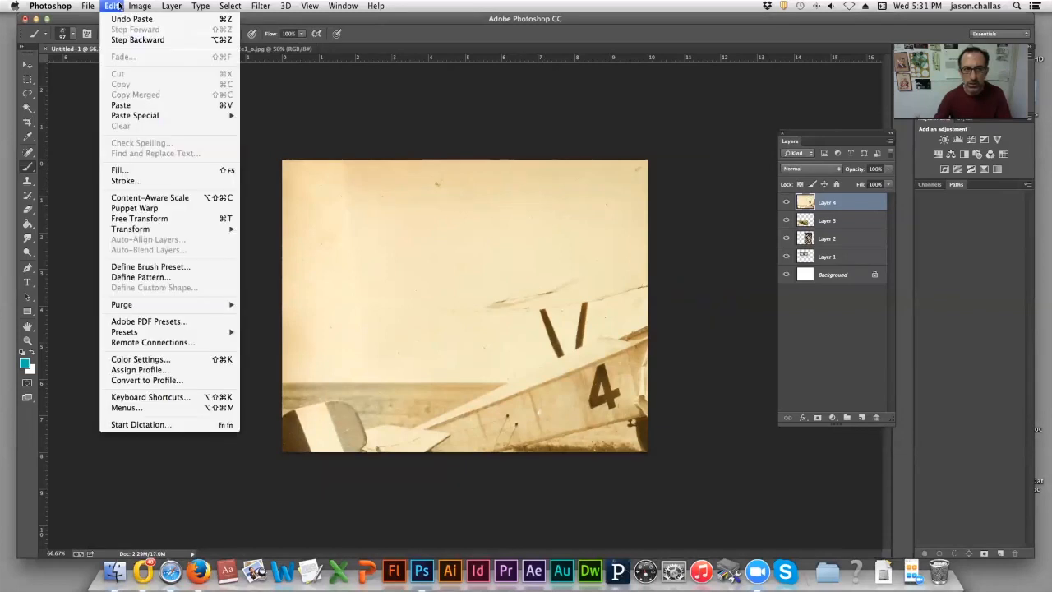
{"action": "left_click", "coordinate": [181, 218]}
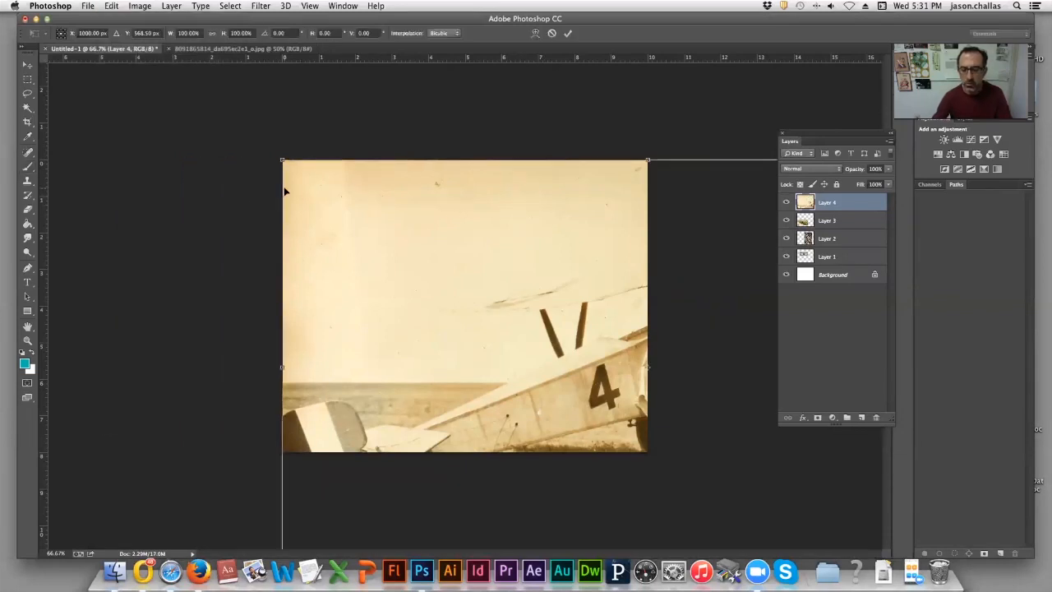
{"action": "key", "text": "super+minus"}
{"action": "key", "text": "super+minus"}
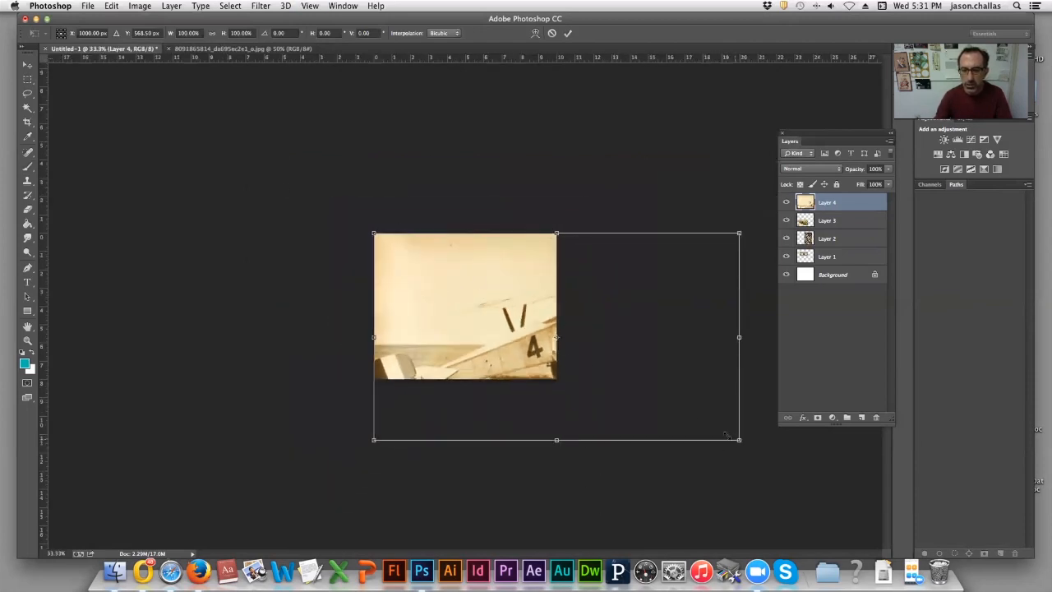
{"action": "left_click_drag", "start_coordinate": [726, 435], "coordinate": [486, 318]}
{"action": "left_click_drag", "start_coordinate": [478, 255], "coordinate": [487, 263]}
{"action": "key", "text": "Return"}
{"action": "key", "text": "b"}
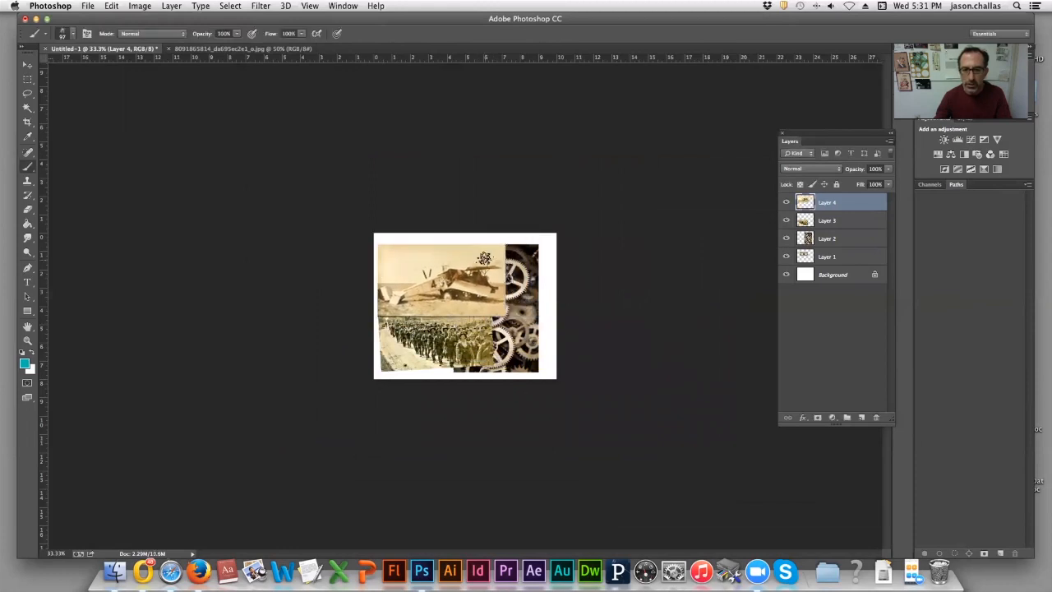
Activate the Eraser with a 90 px brush at 100% hardness for trimming the airplane layer
{"action": "key", "text": "super+equal"}
{"action": "key", "text": "super+equal"}
{"action": "key", "text": "super+equal"}
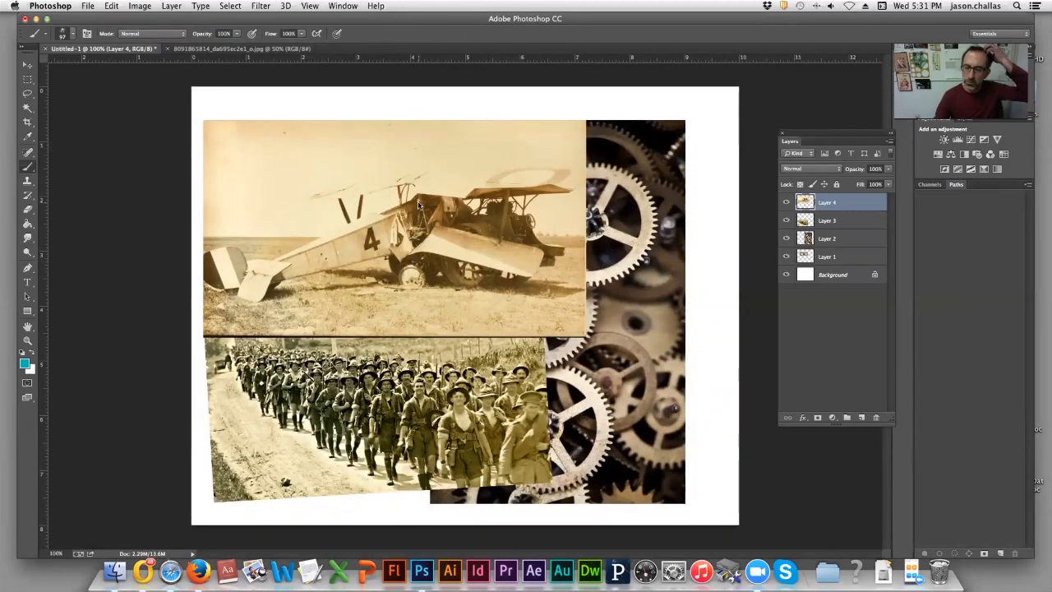
{"action": "left_click", "coordinate": [31, 212]}
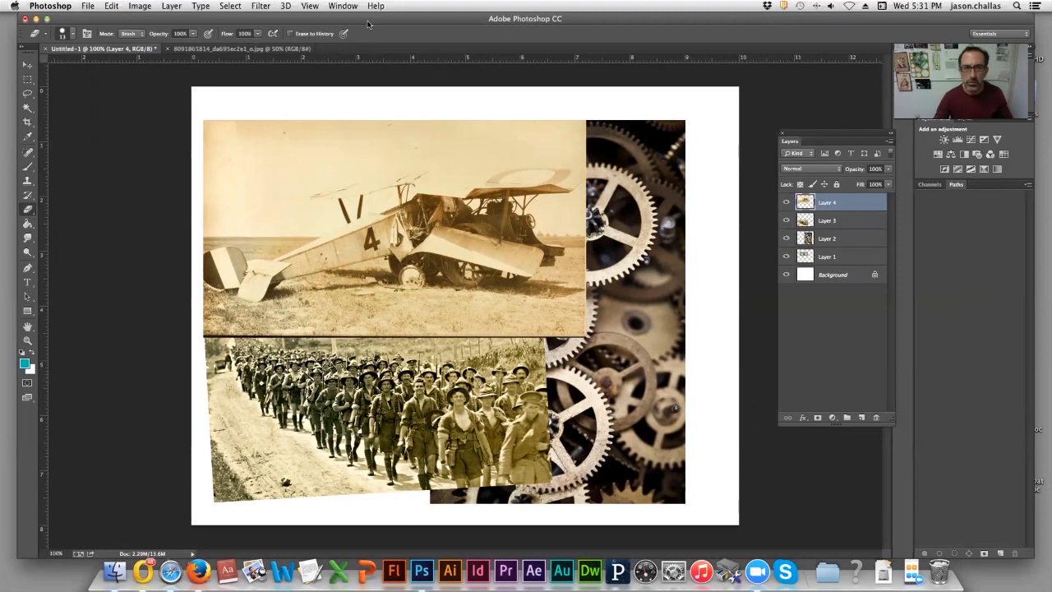
{"action": "left_click_drag", "start_coordinate": [379, 20], "coordinate": [371, 23]}
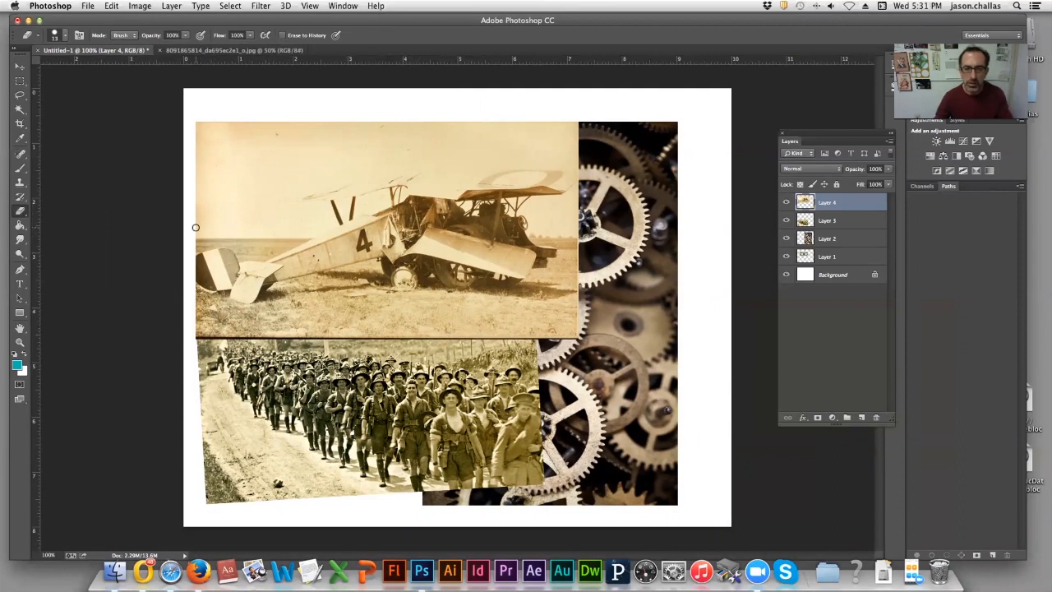
{"action": "right_click", "coordinate": [225, 215]}
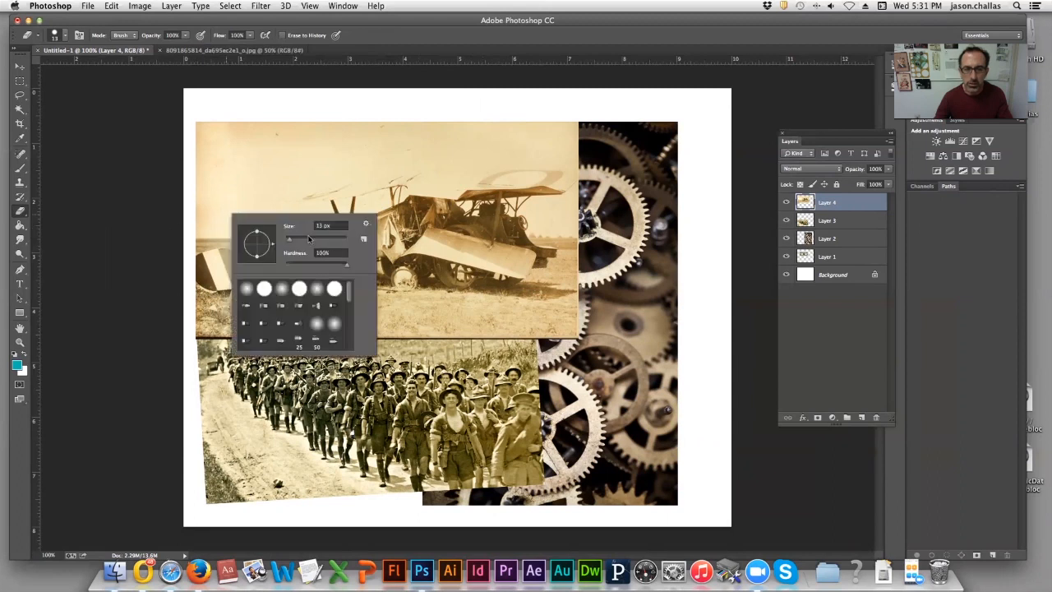
{"action": "left_click_drag", "start_coordinate": [309, 239], "coordinate": [313, 238]}
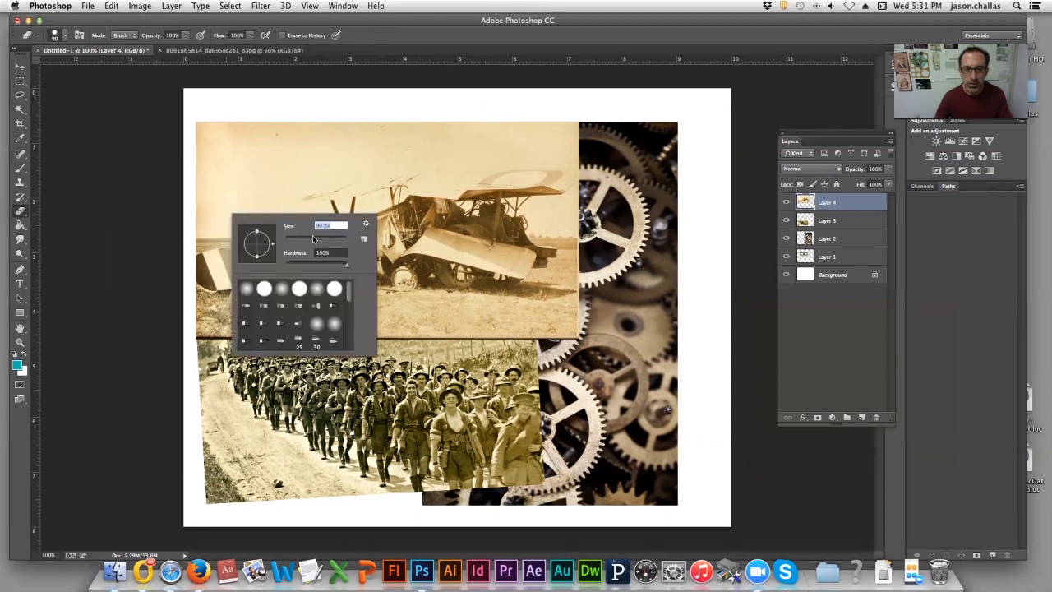
Erase the sky above the airplane in connected straight strokes from the photo's left edge across to its right edge
{"action": "left_click", "coordinate": [199, 211]}
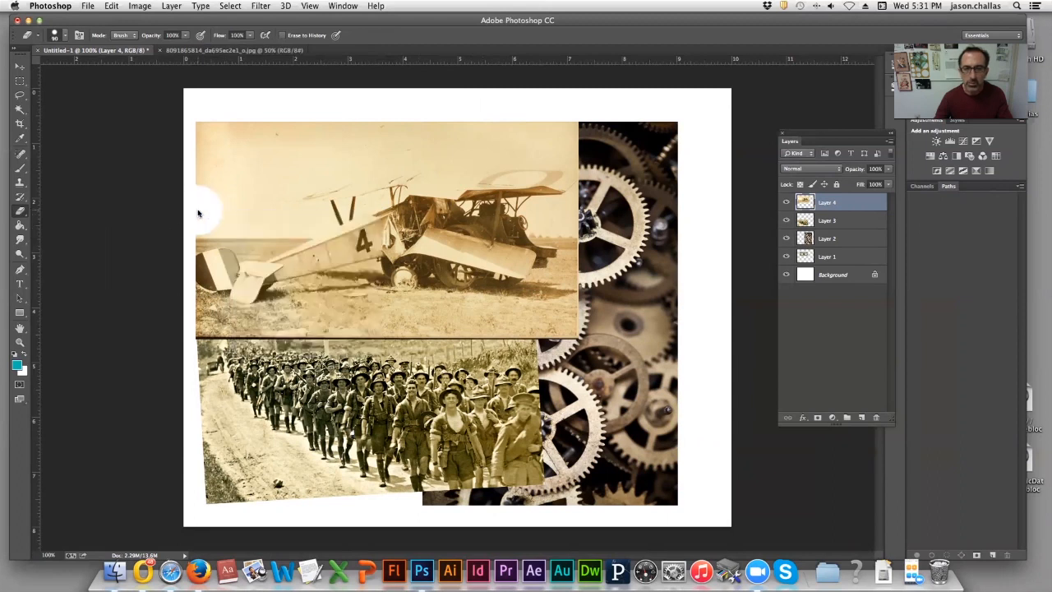
{"action": "left_click", "coordinate": [486, 117], "text": "shift"}
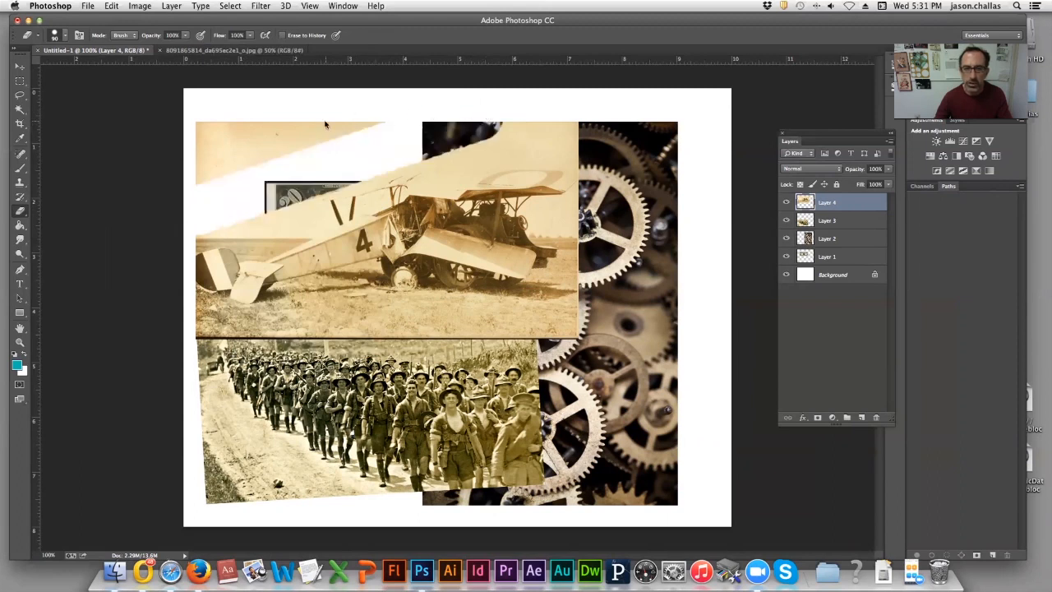
{"action": "left_click", "coordinate": [198, 165], "text": "shift"}
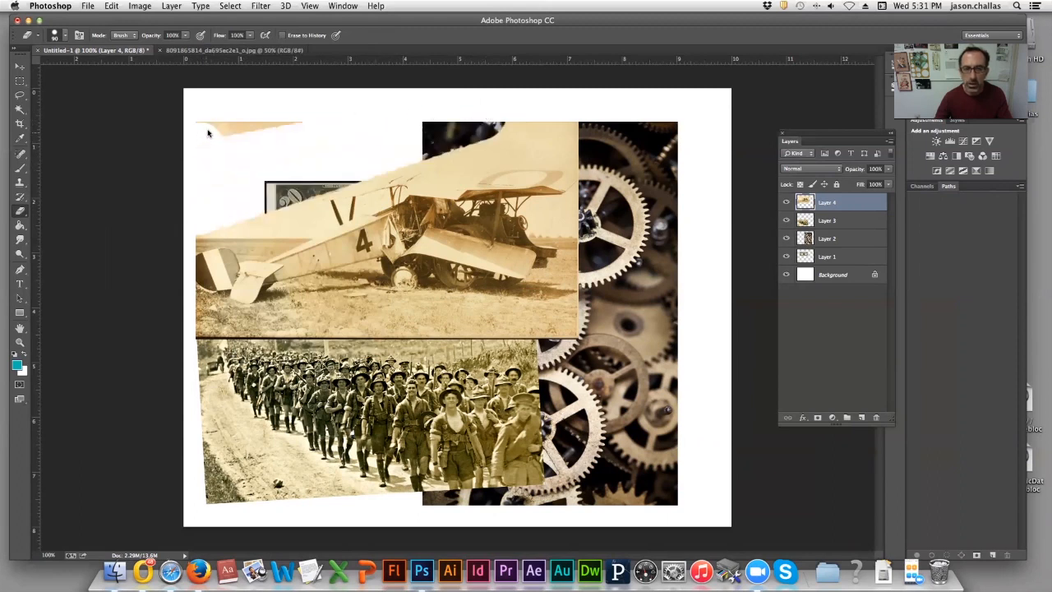
{"action": "left_click", "coordinate": [325, 134], "text": "shift"}
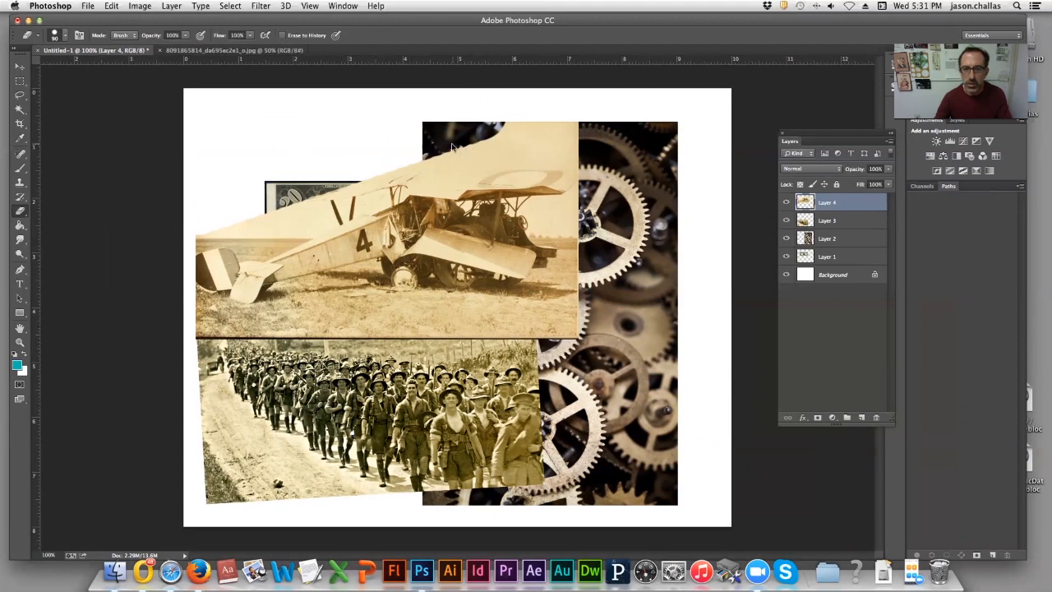
{"action": "left_click", "coordinate": [428, 142], "text": "shift"}
{"action": "left_click", "coordinate": [579, 144], "text": "shift"}
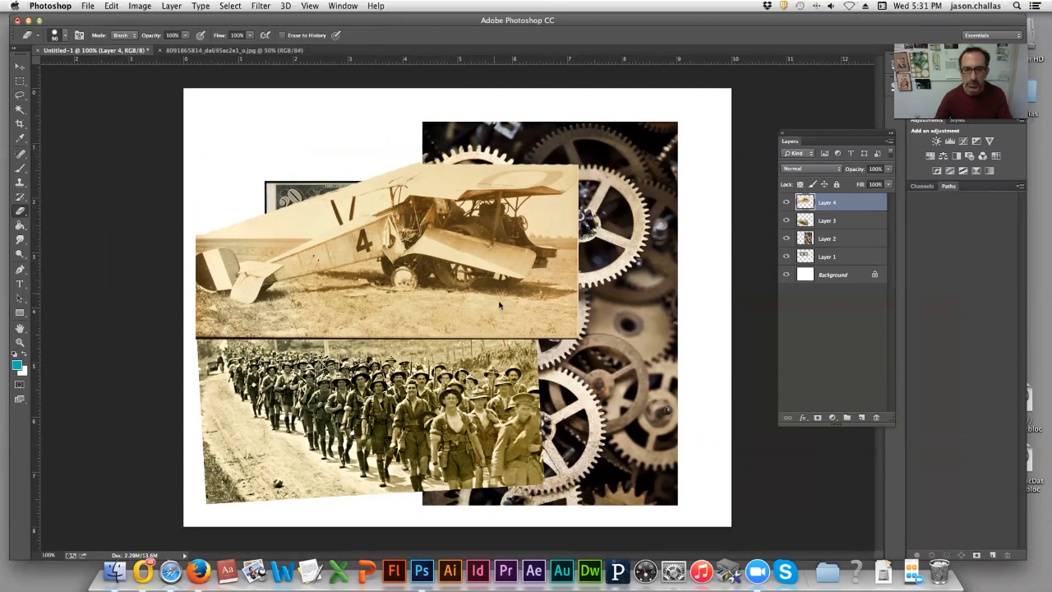
Erase a straight strip of ground along the airplane photo's lower edge and move the airplane layer slightly up
{"action": "left_click", "coordinate": [204, 340]}
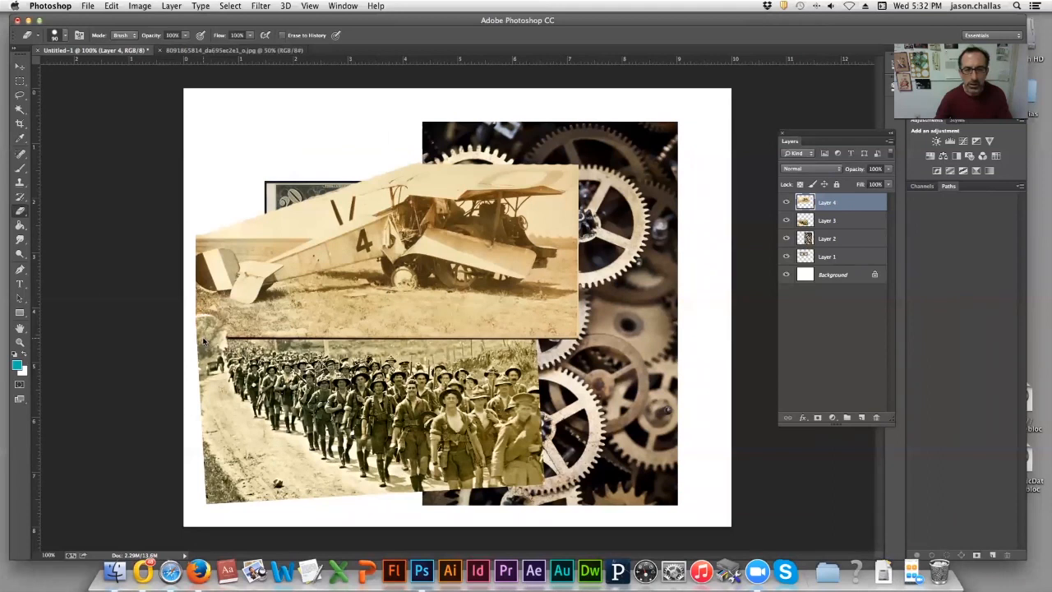
{"action": "left_click", "coordinate": [594, 323], "text": "shift"}
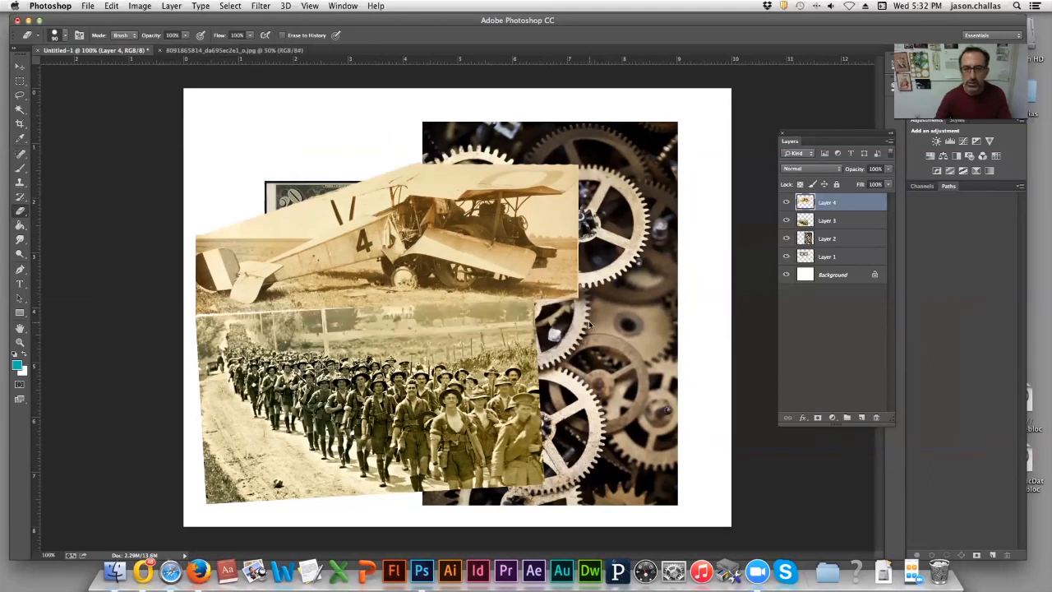
{"action": "left_click", "coordinate": [19, 65]}
{"action": "left_click_drag", "start_coordinate": [426, 214], "coordinate": [426, 189]}
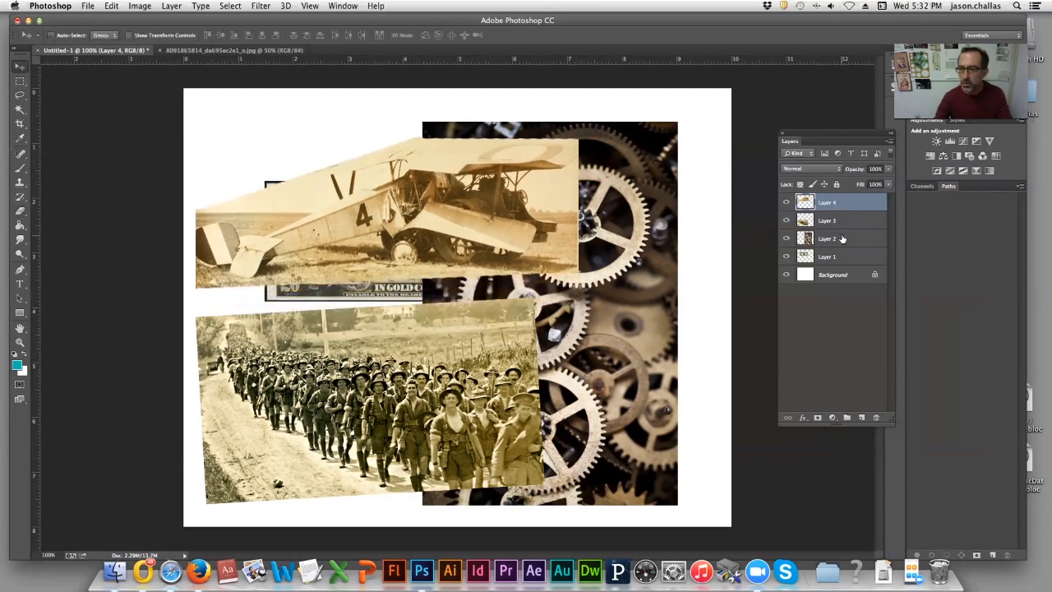
Reorder Untitled-1's layers so the gold certificate is on top and the airplane sits between the soldiers and the gears
{"action": "key", "text": "ctrl+Tab"}
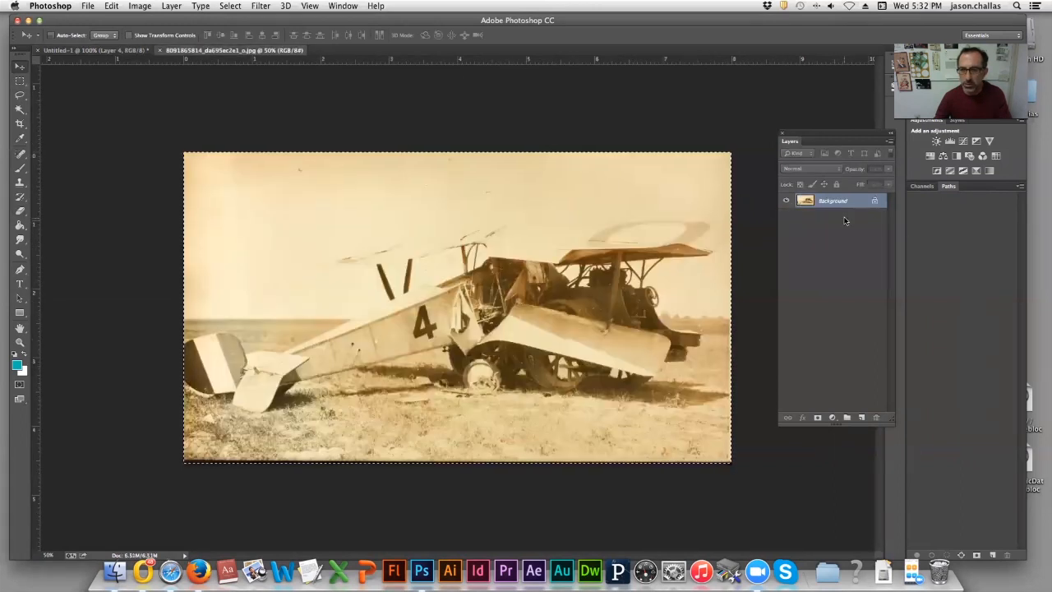
{"action": "left_click", "coordinate": [100, 51]}
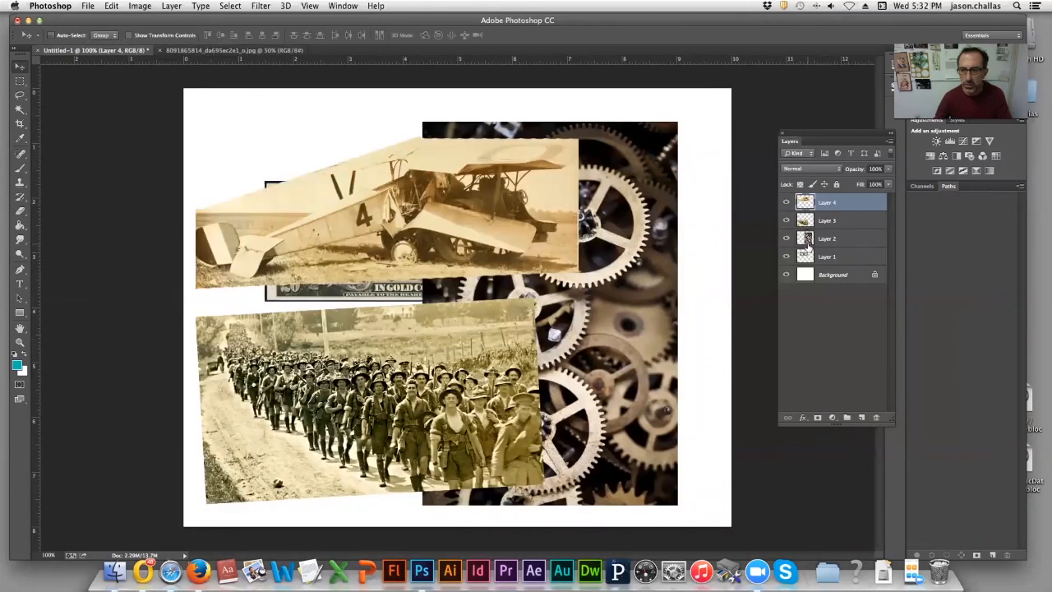
{"action": "mouse_move", "coordinate": [841, 210]}
{"action": "left_mouse_down"}
{"action": "mouse_move", "coordinate": [840, 262]}
{"action": "mouse_move", "coordinate": [830, 237]}
{"action": "mouse_move", "coordinate": [846, 238]}
{"action": "mouse_move", "coordinate": [842, 202]}
{"action": "left_mouse_up"}
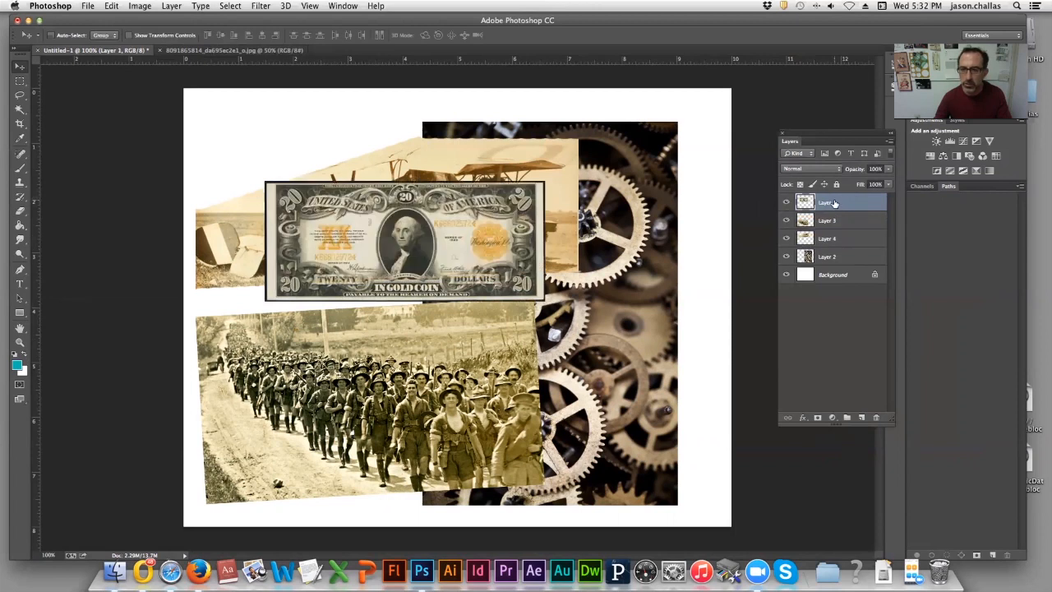
Scale the gold certificate layer to about 78%, rotate it about 2.8° clockwise, place it over the airplane's upper-left area and apply
{"action": "left_click_drag", "start_coordinate": [430, 211], "coordinate": [435, 228]}
{"action": "left_click", "coordinate": [112, 6]}
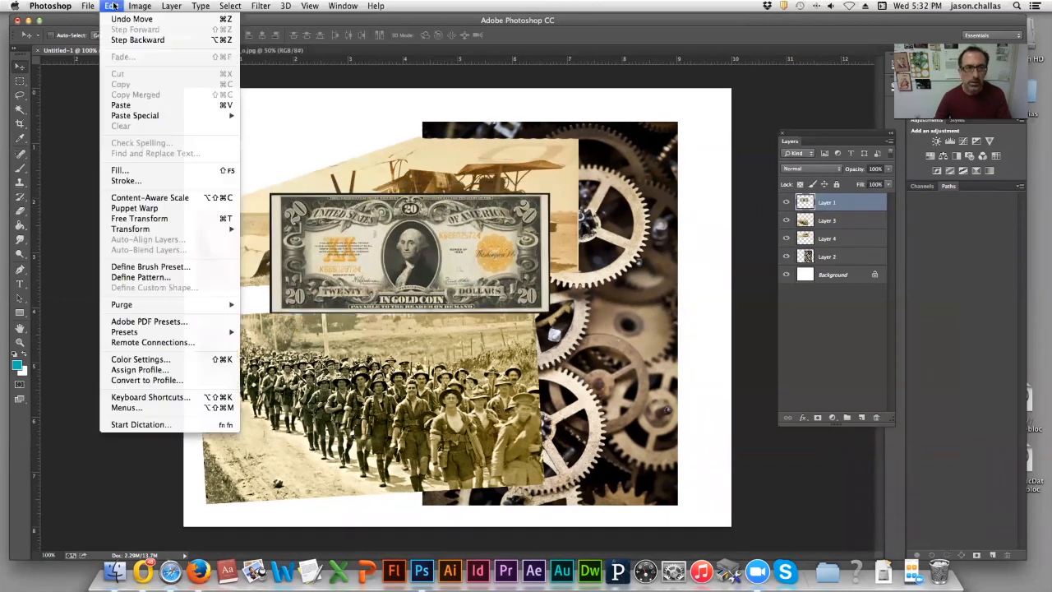
{"action": "left_click", "coordinate": [212, 219]}
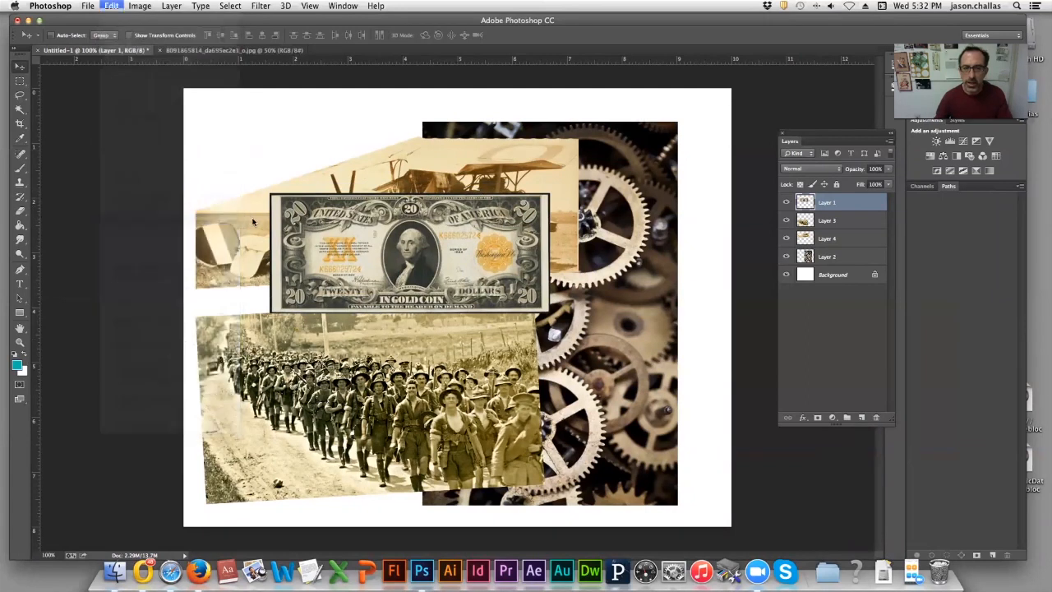
{"action": "left_click_drag", "start_coordinate": [266, 192], "coordinate": [318, 212]}
{"action": "left_click_drag", "start_coordinate": [379, 233], "coordinate": [244, 129]}
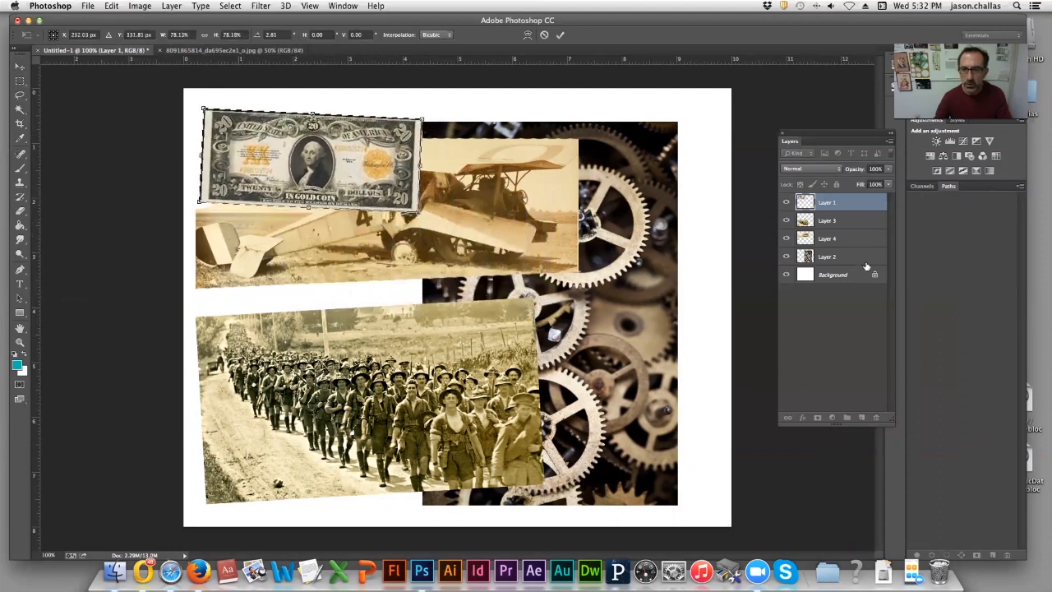
{"action": "key", "text": "Return"}
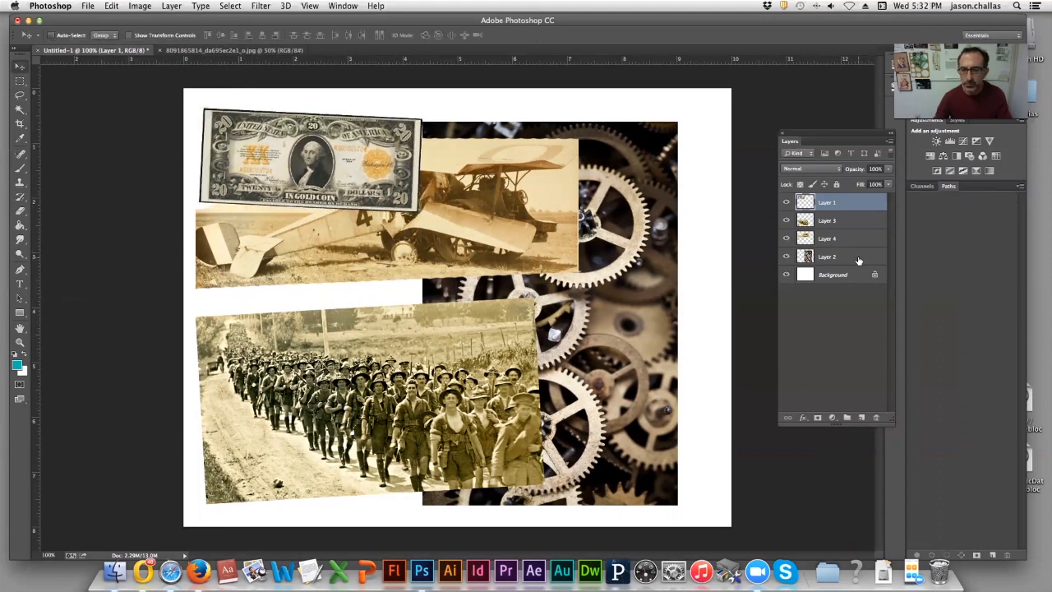
Delete the gears layer, Layer 2
{"action": "left_click_drag", "start_coordinate": [858, 261], "coordinate": [876, 417]}
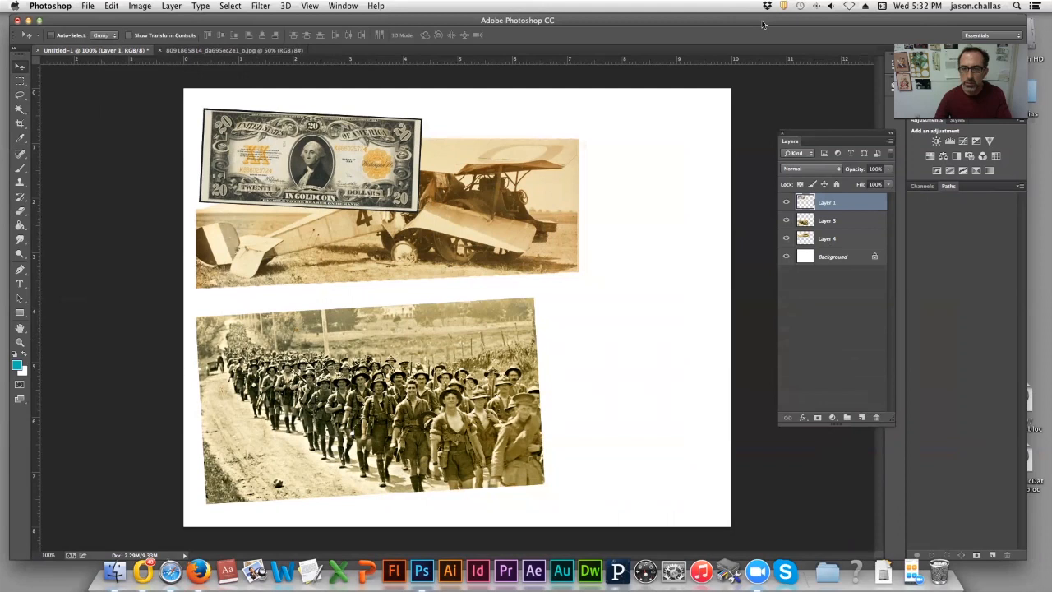
Open hosni-mubarak.jpg from the Finder's Dada folder in Photoshop and move the Photoshop window back fully into view
{"action": "left_click_drag", "start_coordinate": [762, 24], "coordinate": [586, 26]}
{"action": "left_click", "coordinate": [983, 142]}
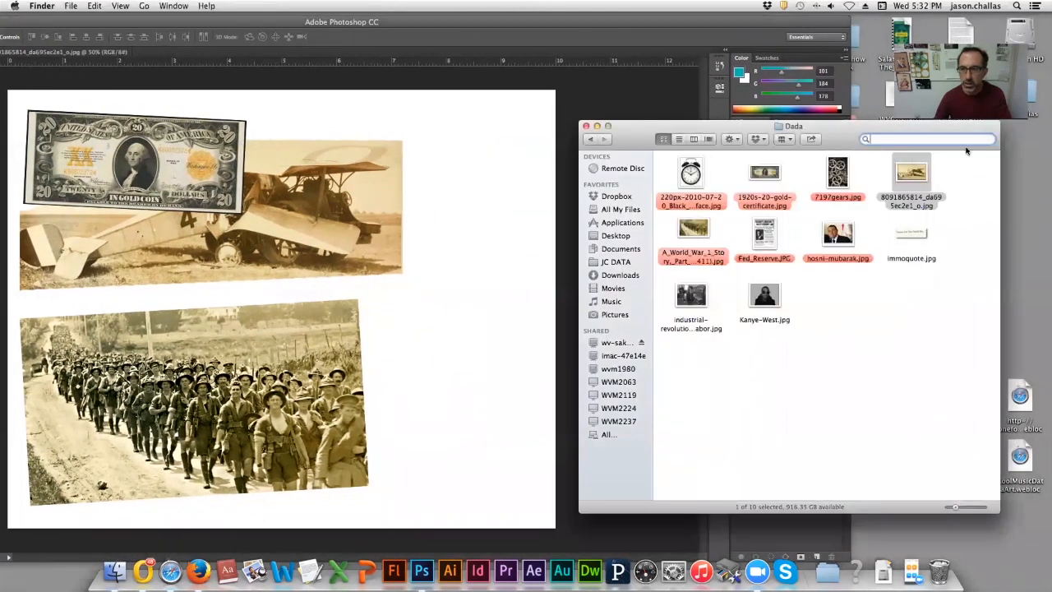
{"action": "left_click", "coordinate": [850, 238]}
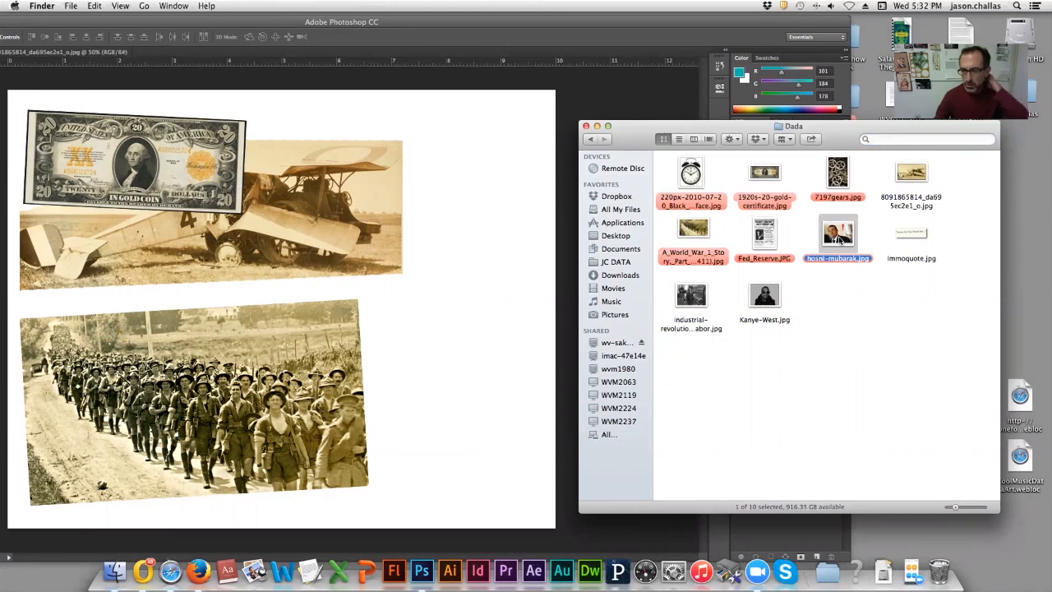
{"action": "left_click_drag", "start_coordinate": [840, 239], "coordinate": [423, 570]}
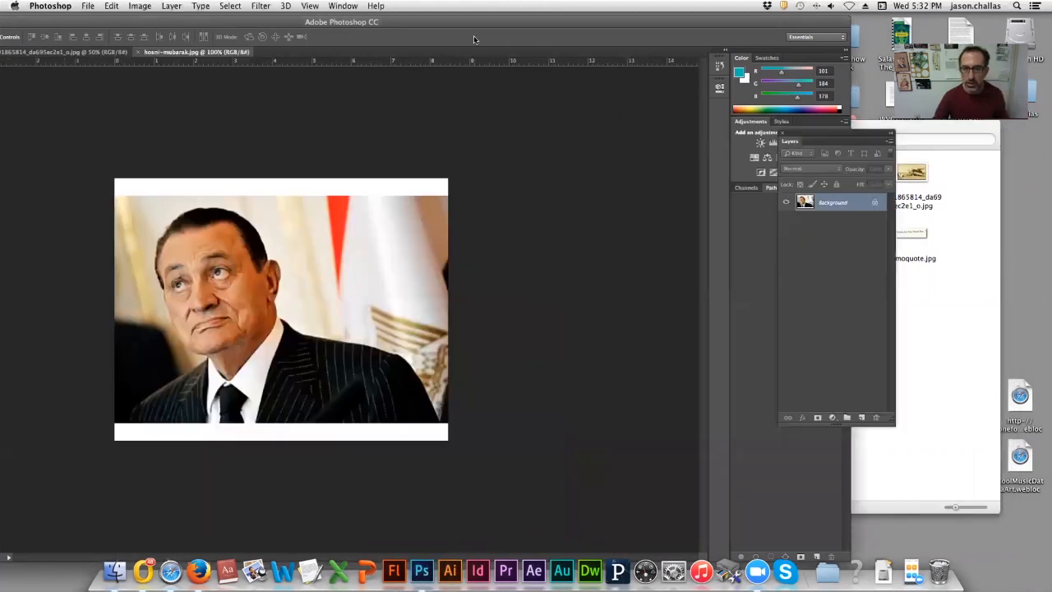
{"action": "left_click_drag", "start_coordinate": [407, 23], "coordinate": [545, 25]}
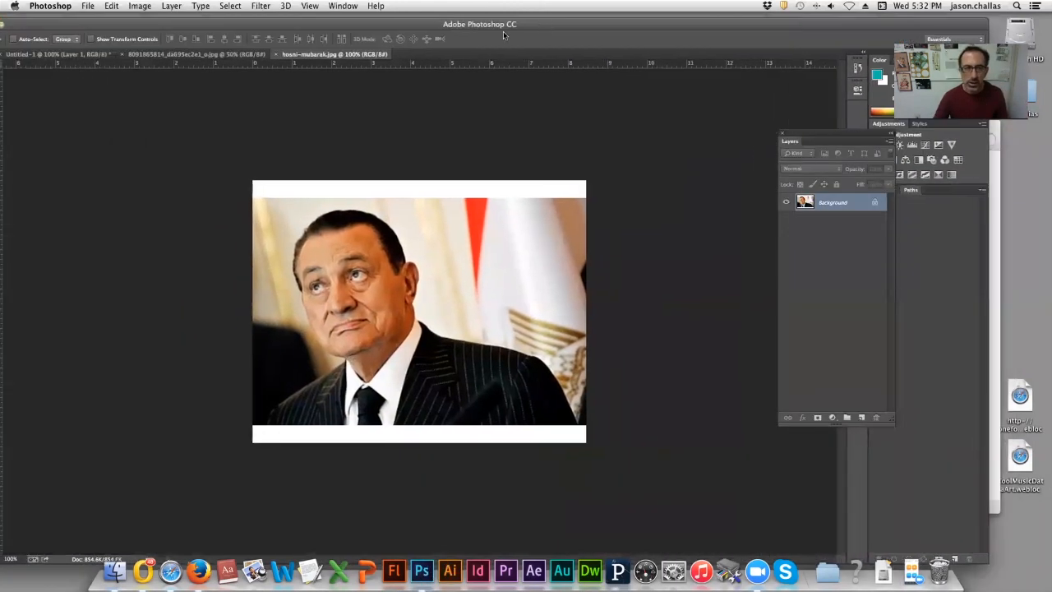
{"action": "left_click_drag", "start_coordinate": [319, 23], "coordinate": [357, 23]}
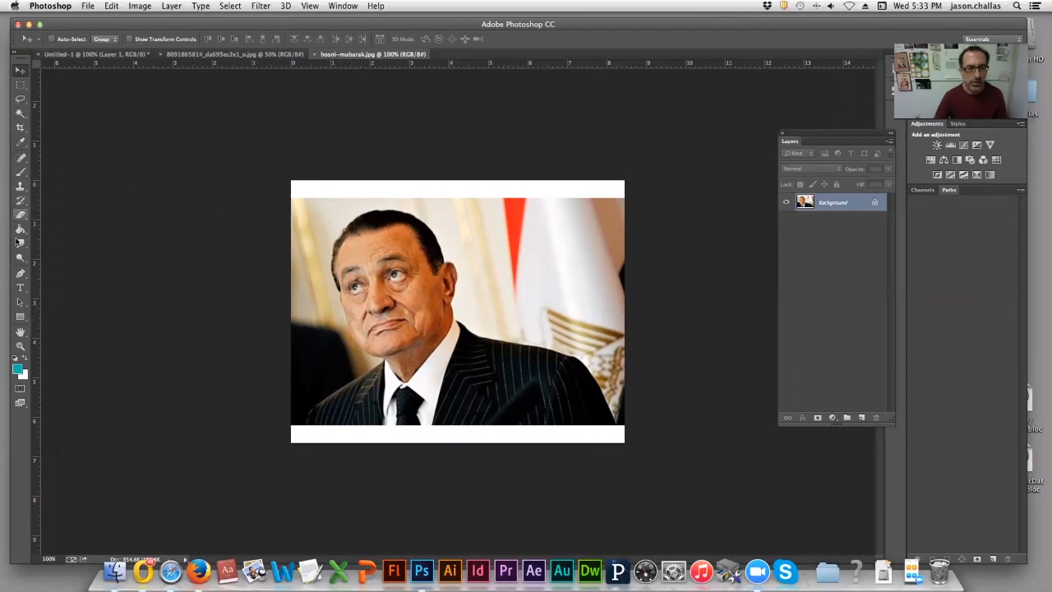
Select the man's head and shoulders with a rectangular marquee, copy the area and paste it into Untitled-1 as a new layer
{"action": "left_click", "coordinate": [21, 85]}
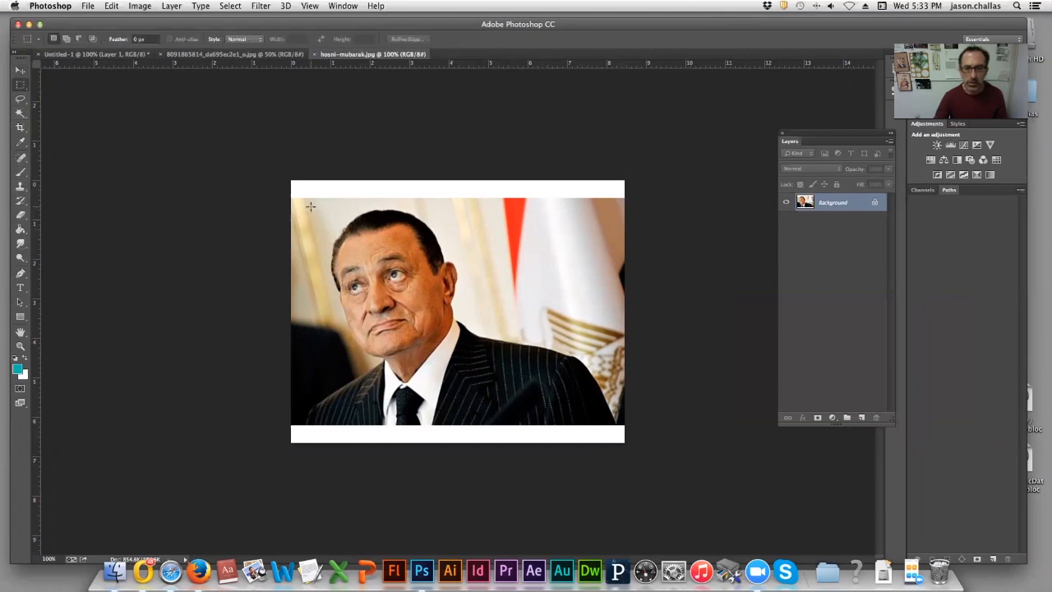
{"action": "left_click_drag", "start_coordinate": [311, 206], "coordinate": [491, 396]}
{"action": "left_click", "coordinate": [112, 6]}
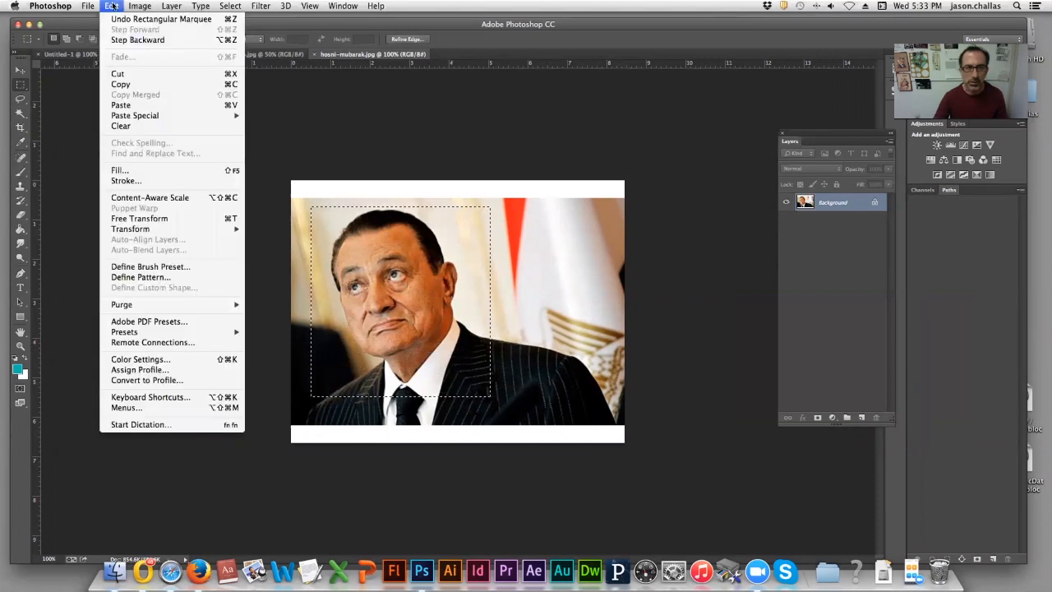
{"action": "left_click", "coordinate": [153, 85]}
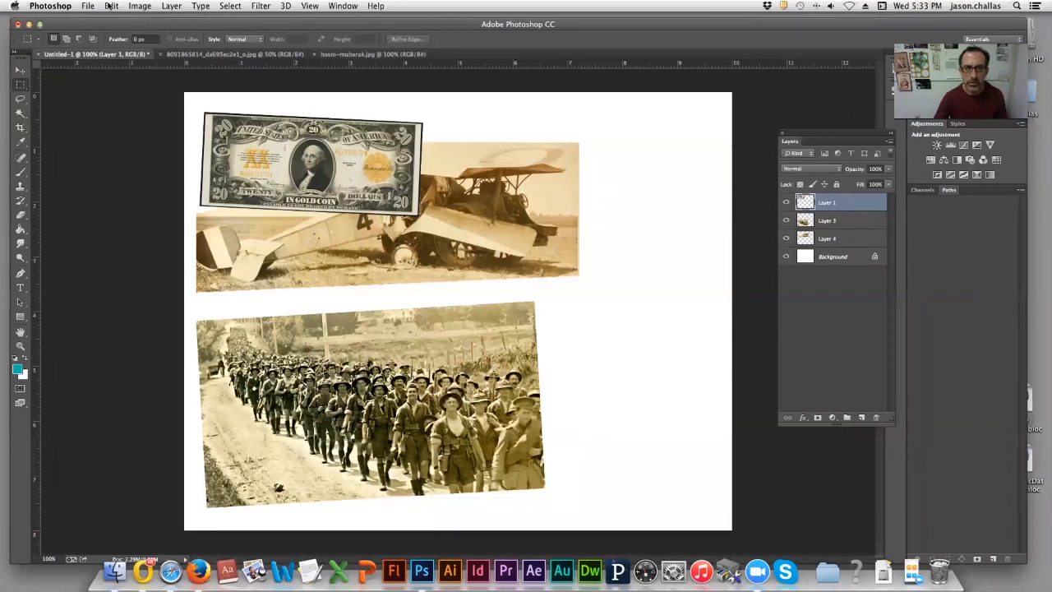
{"action": "left_click", "coordinate": [111, 6]}
{"action": "left_click", "coordinate": [121, 106]}
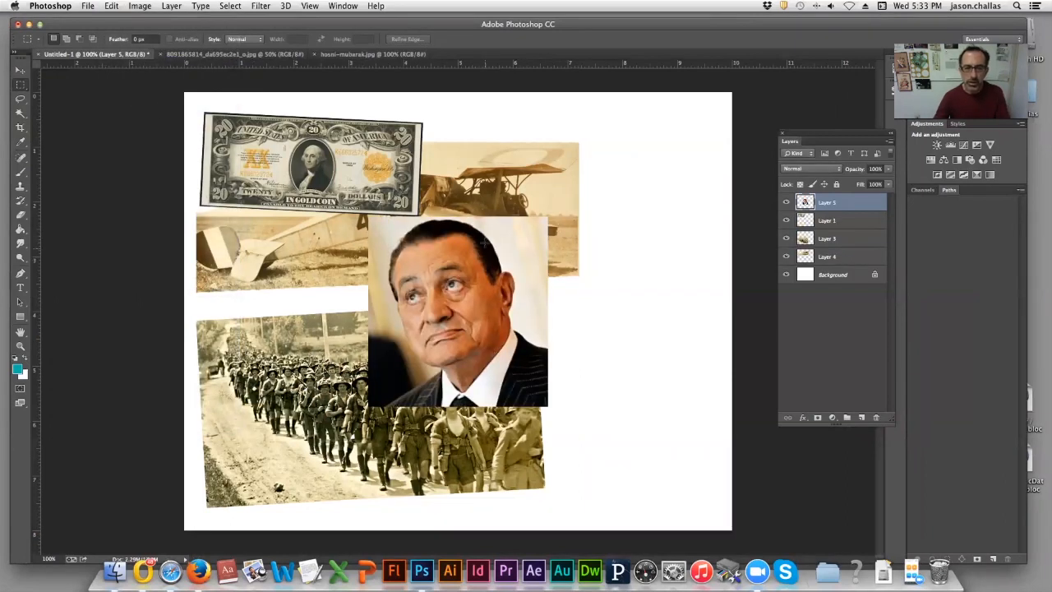
Erase the photo background around the man's head on Layer 5 with the Eraser tool
{"action": "left_click", "coordinate": [20, 215]}
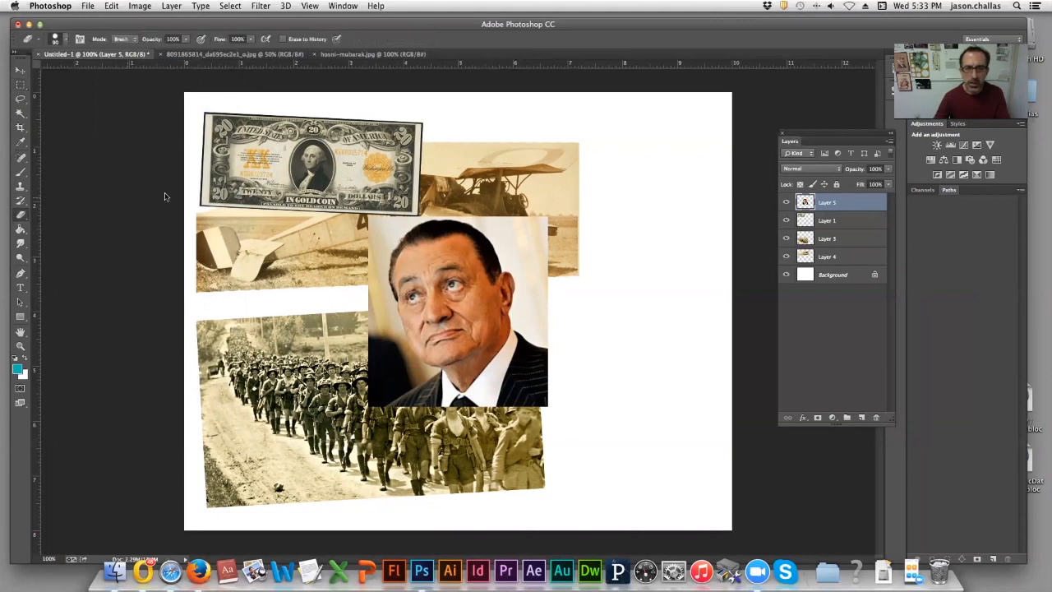
{"action": "left_click_drag", "start_coordinate": [506, 215], "coordinate": [509, 218]}
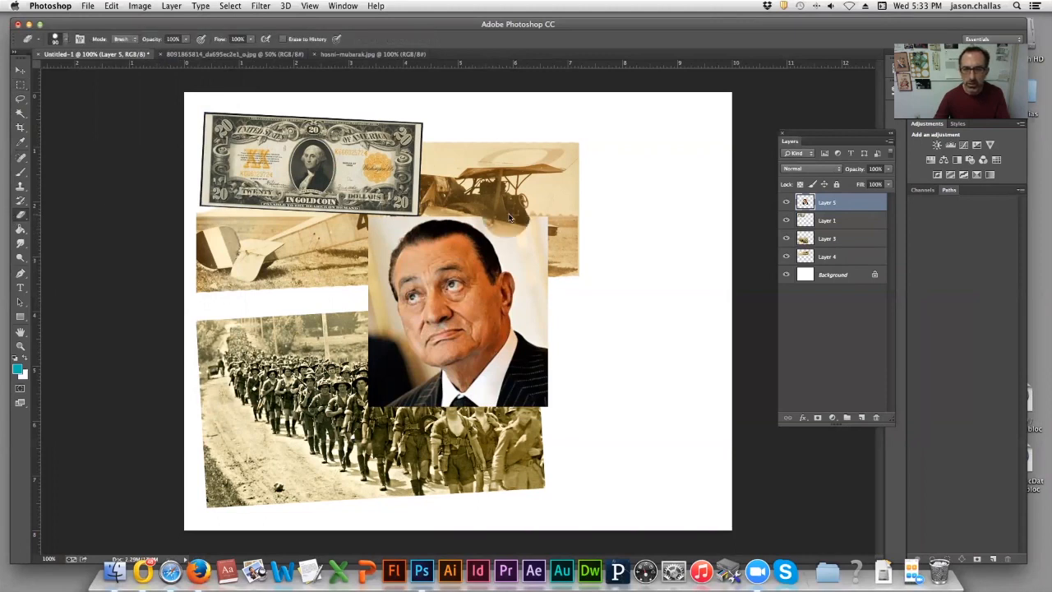
{"action": "left_click_drag", "start_coordinate": [554, 286], "coordinate": [545, 321]}
{"action": "left_click_drag", "start_coordinate": [381, 214], "coordinate": [365, 230]}
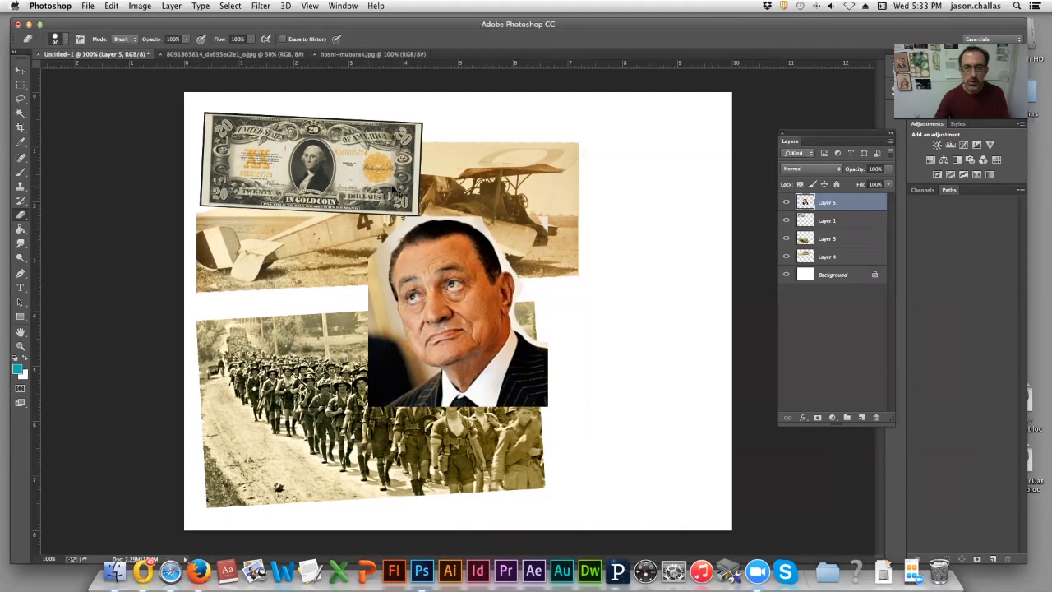
Delete the pasted portrait layer, Layer 5
{"action": "left_click_drag", "start_coordinate": [856, 205], "coordinate": [876, 417]}
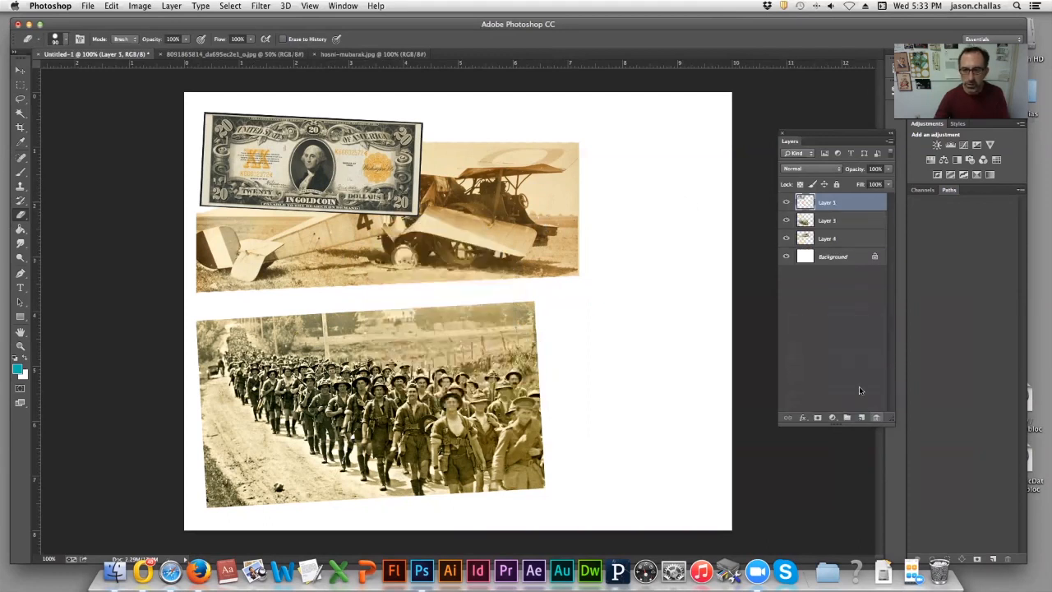
Outline the man's head, shoulders and suit in hosni-mubarak.jpg with a freehand Lasso selection that follows his contour closely
{"action": "left_click", "coordinate": [367, 55]}
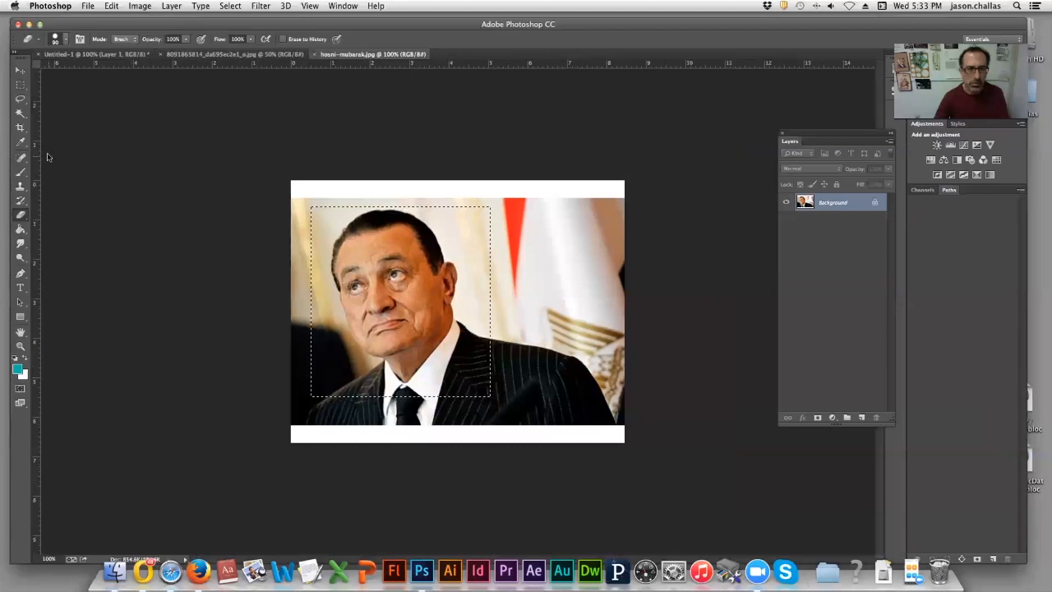
{"action": "left_click", "coordinate": [21, 98]}
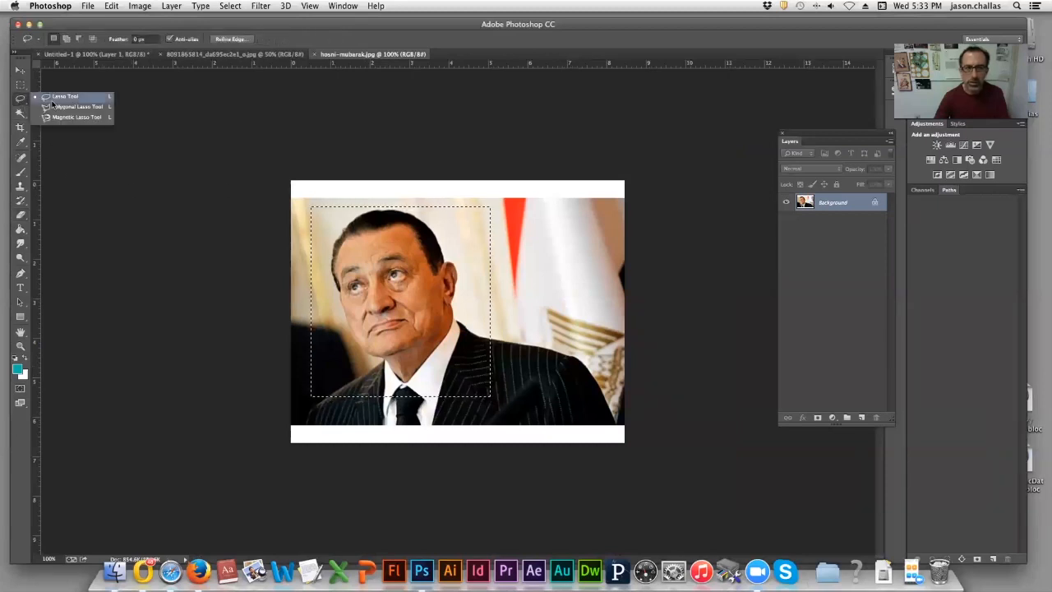
{"action": "left_click", "coordinate": [52, 100]}
{"action": "left_click", "coordinate": [323, 403]}
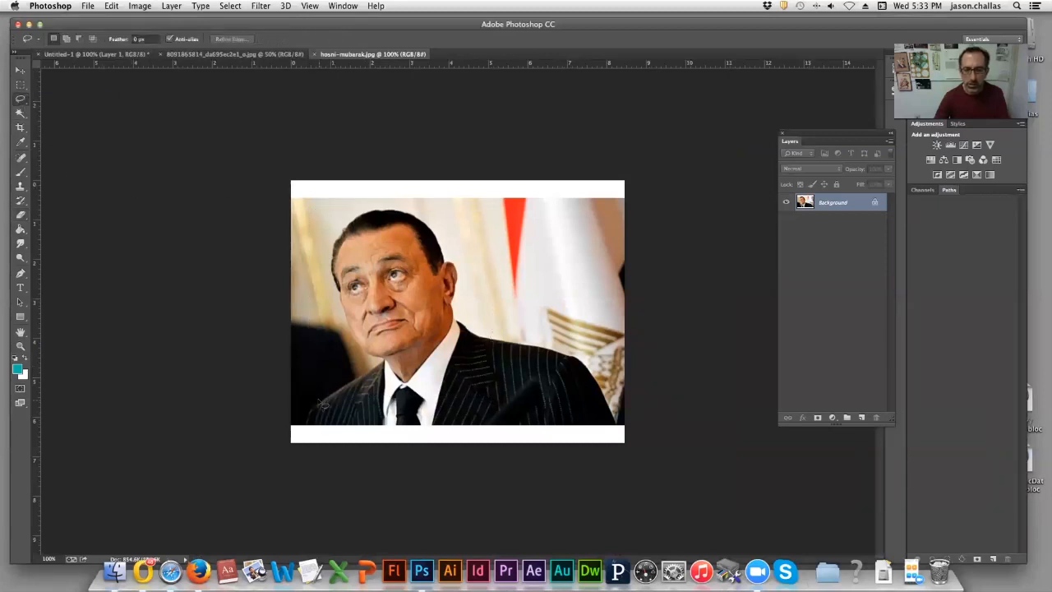
{"action": "left_click_drag", "start_coordinate": [321, 402], "coordinate": [350, 382]}
{"action": "mouse_move", "coordinate": [346, 333]}
{"action": "left_mouse_down"}
{"action": "mouse_move", "coordinate": [328, 244]}
{"action": "mouse_move", "coordinate": [374, 209]}
{"action": "mouse_move", "coordinate": [416, 214]}
{"action": "mouse_move", "coordinate": [460, 267]}
{"action": "mouse_move", "coordinate": [459, 322]}
{"action": "mouse_move", "coordinate": [482, 340]}
{"action": "mouse_move", "coordinate": [595, 364]}
{"action": "mouse_move", "coordinate": [578, 359]}
{"action": "mouse_move", "coordinate": [607, 387]}
{"action": "mouse_move", "coordinate": [620, 428]}
{"action": "mouse_move", "coordinate": [332, 419]}
{"action": "mouse_move", "coordinate": [303, 428]}
{"action": "mouse_move", "coordinate": [323, 406]}
{"action": "left_mouse_up"}
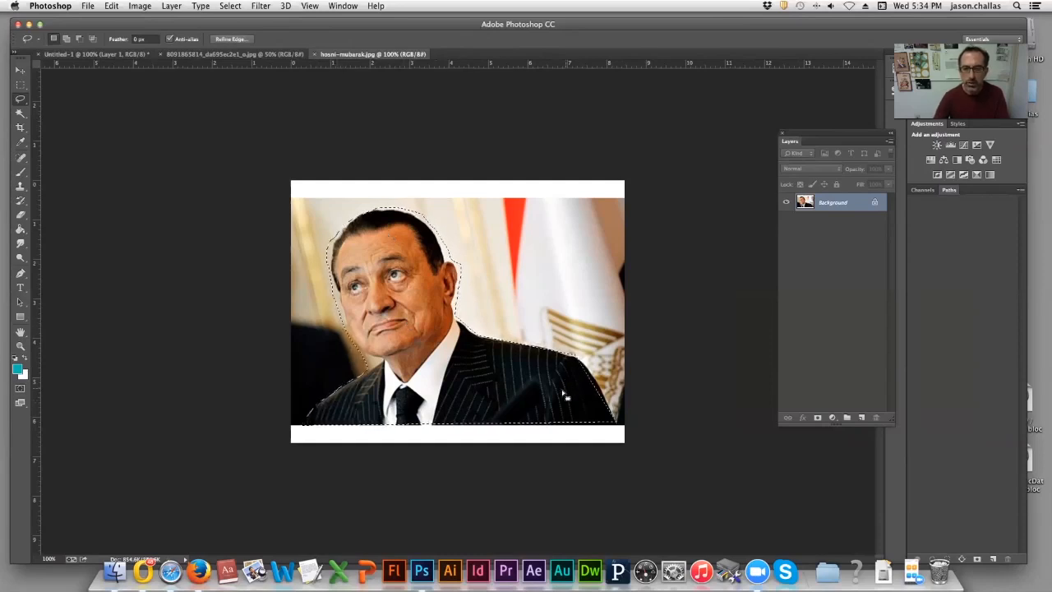
Copy the lassoed man into Untitled-1 as a new layer and place it in the canvas's lower-right corner, against the bottom edge
{"action": "left_click", "coordinate": [92, 6]}
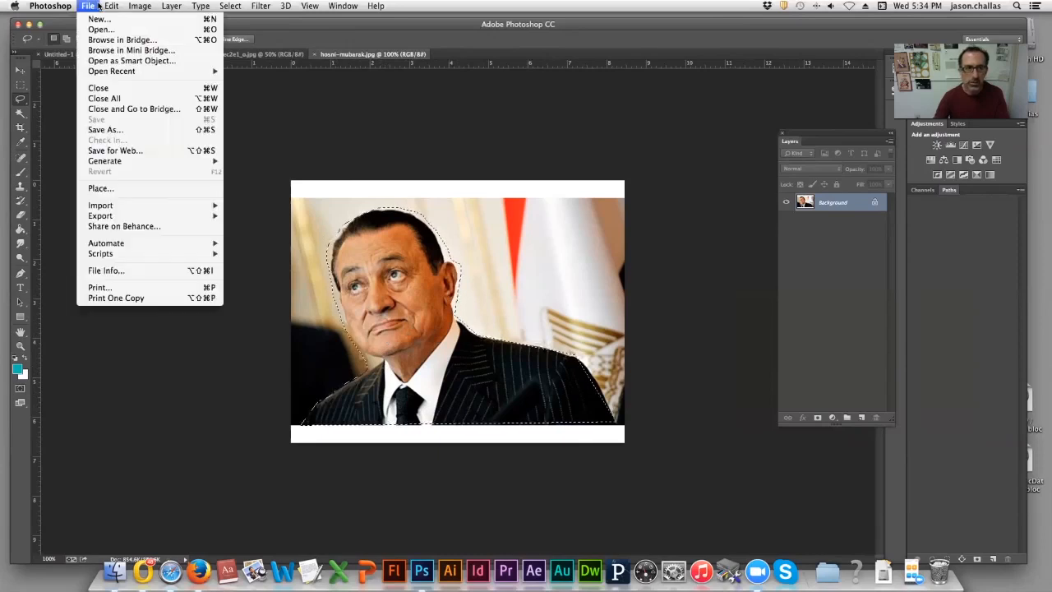
{"action": "mouse_move", "coordinate": [111, 6]}
{"action": "left_click", "coordinate": [141, 84]}
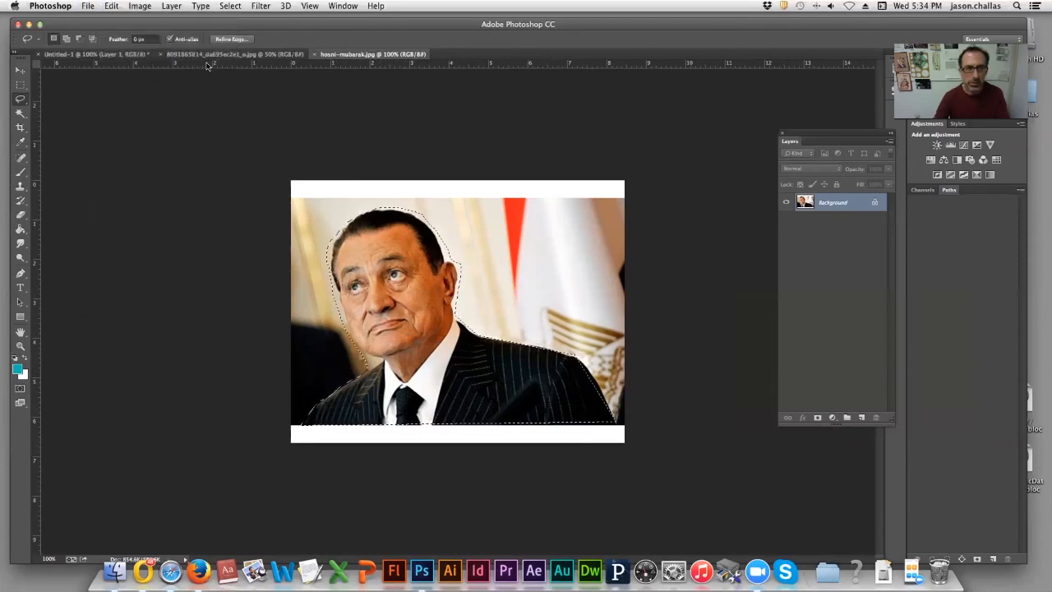
{"action": "left_click", "coordinate": [105, 58]}
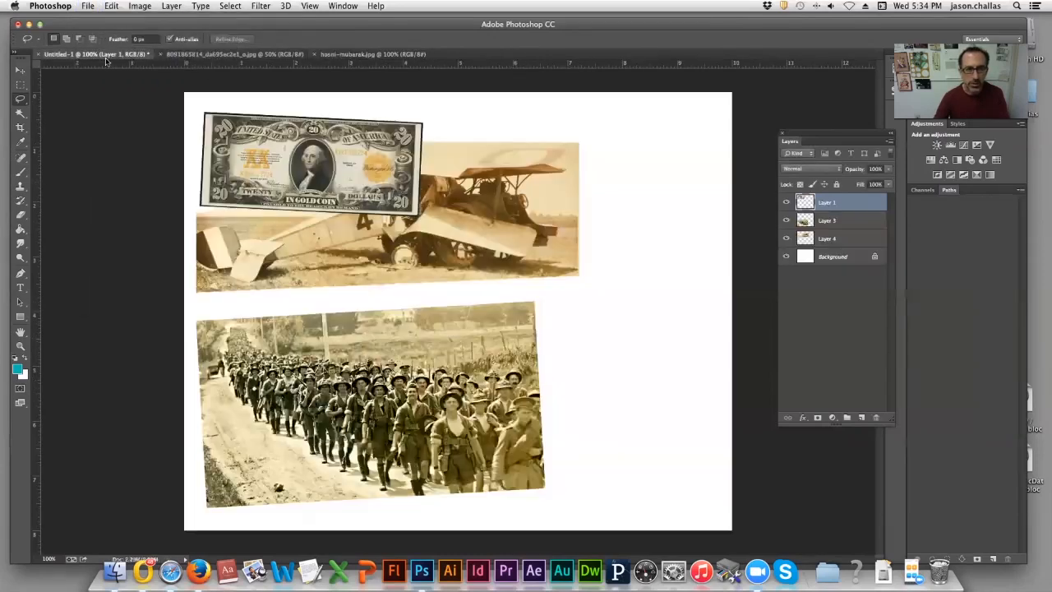
{"action": "left_click", "coordinate": [111, 6]}
{"action": "left_click", "coordinate": [131, 104]}
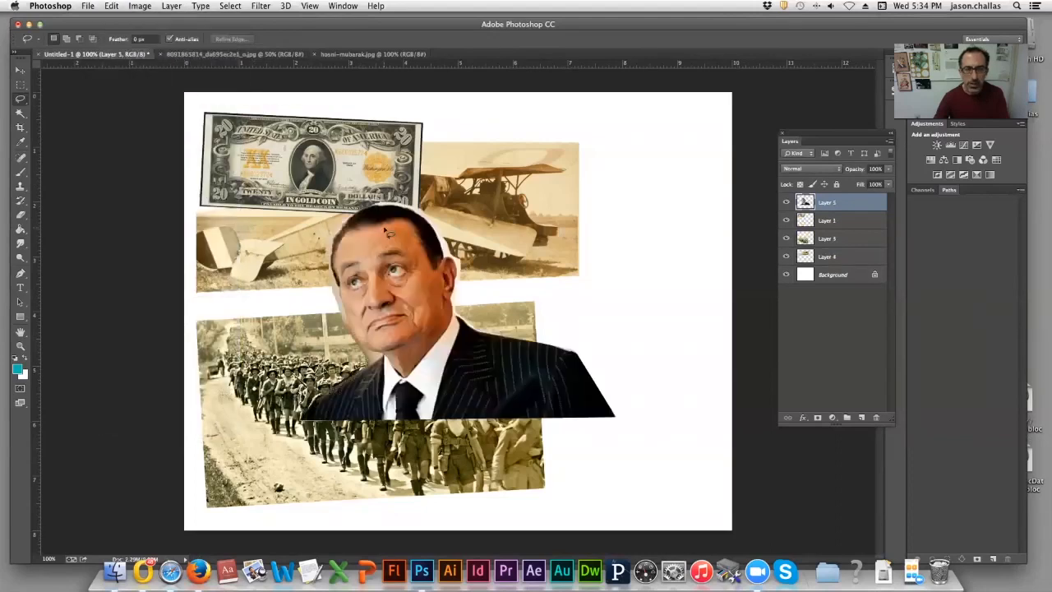
{"action": "left_click", "coordinate": [20, 68]}
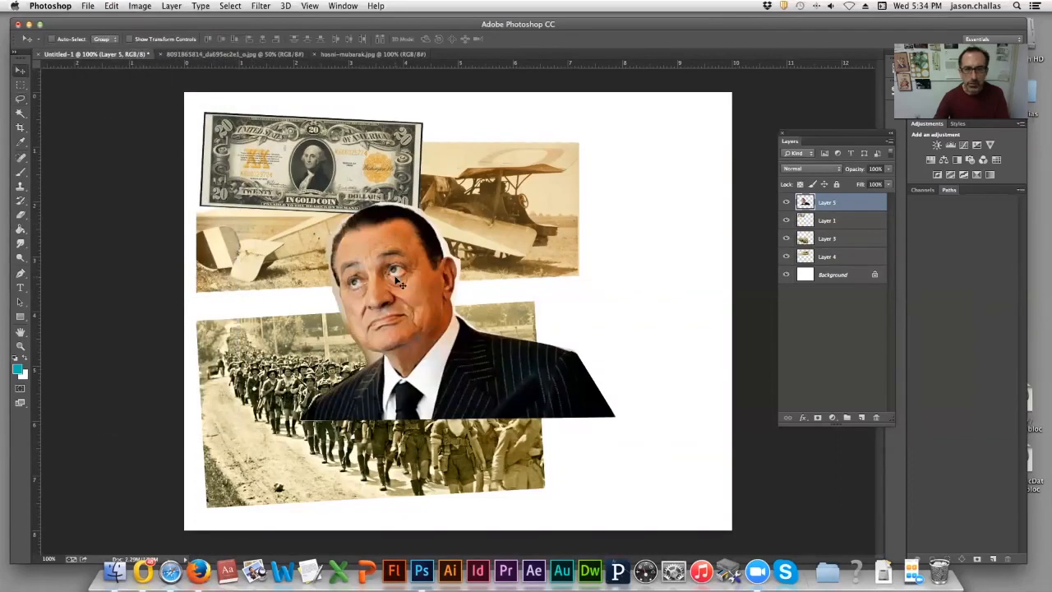
{"action": "left_click_drag", "start_coordinate": [399, 282], "coordinate": [550, 396]}
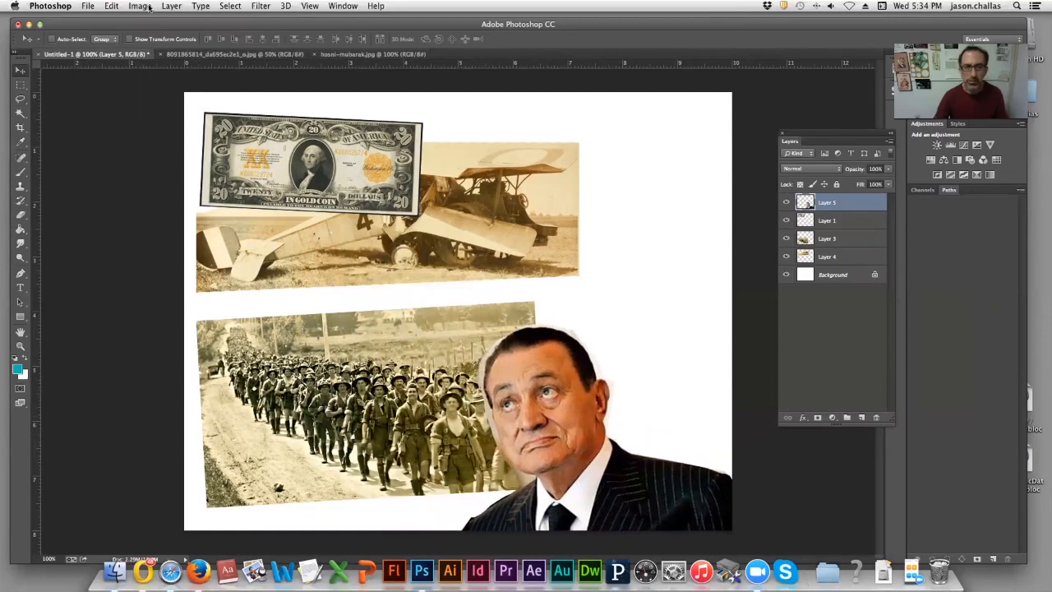
Desaturate the man's portrait layer, Layer 5
{"action": "left_click", "coordinate": [139, 6]}
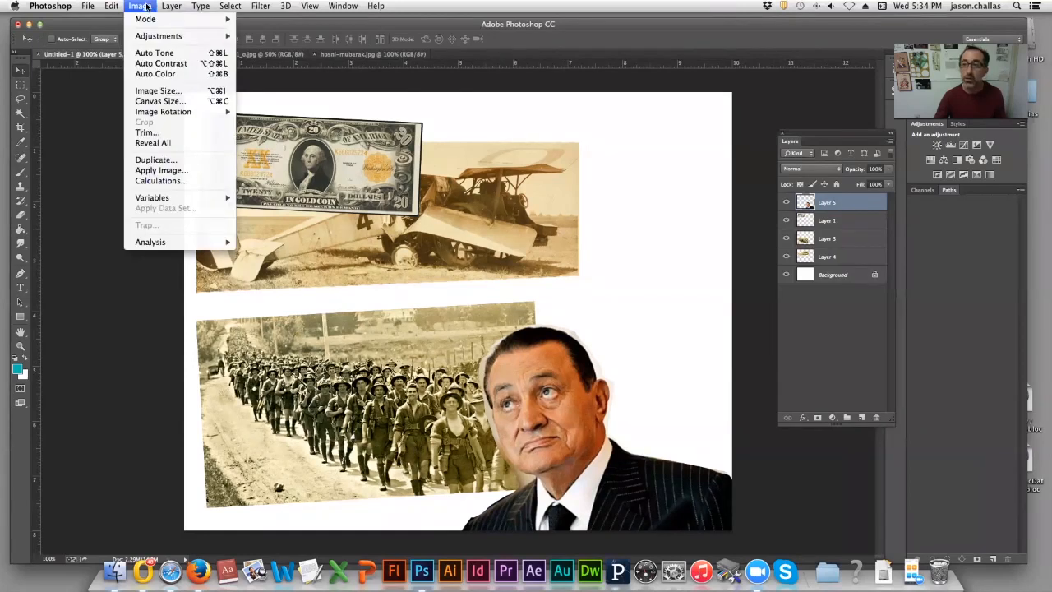
{"action": "mouse_move", "coordinate": [152, 39]}
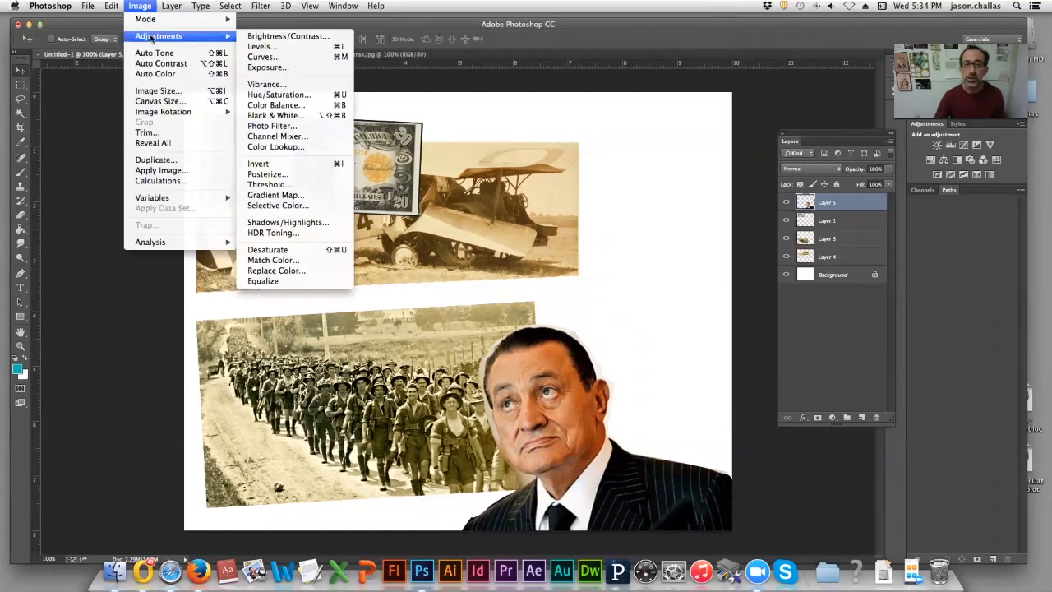
{"action": "left_click", "coordinate": [289, 250]}
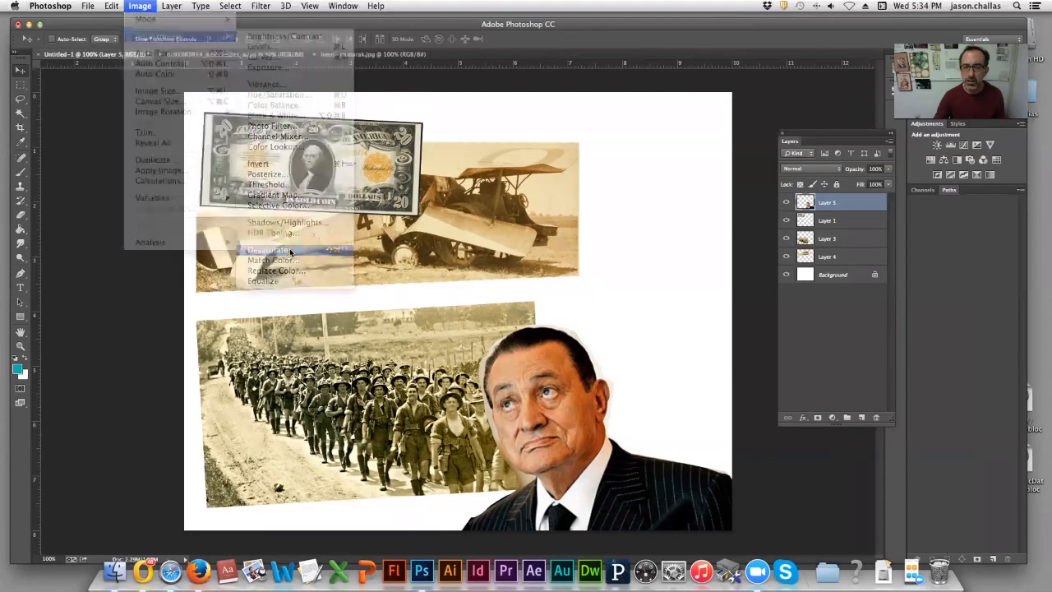
Colorize the portrait layer teal with Hue/Saturation, using a hue of 178 and a saturation of about 15
{"action": "left_click", "coordinate": [138, 5]}
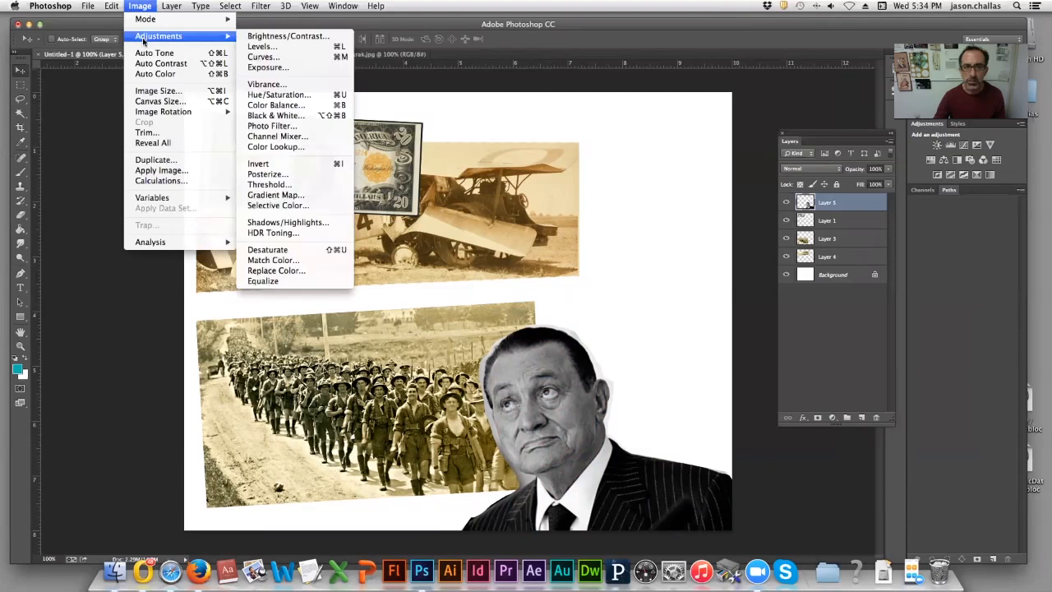
{"action": "mouse_move", "coordinate": [212, 37]}
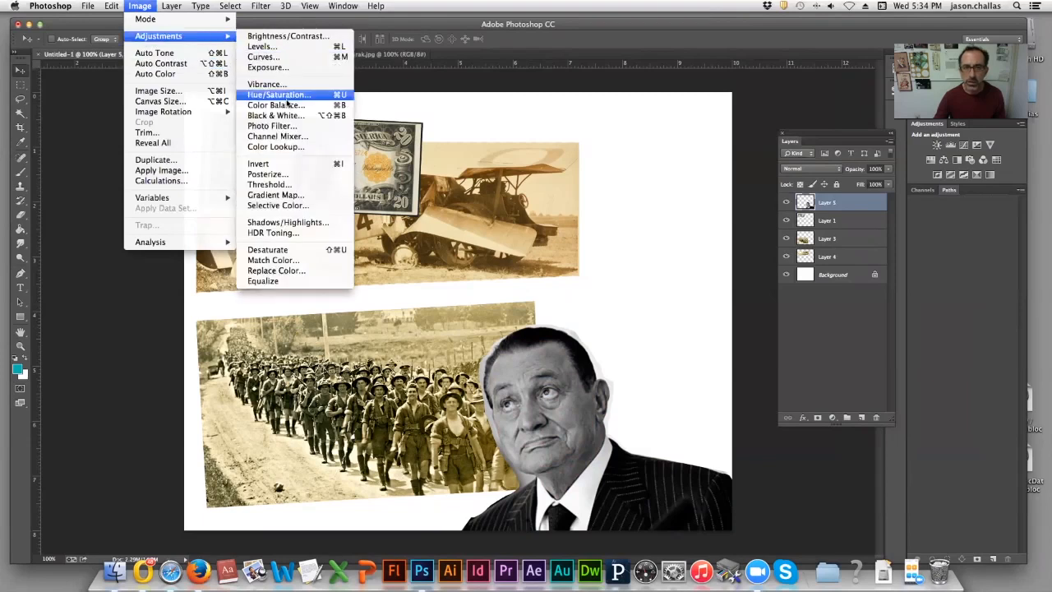
{"action": "left_click", "coordinate": [286, 96]}
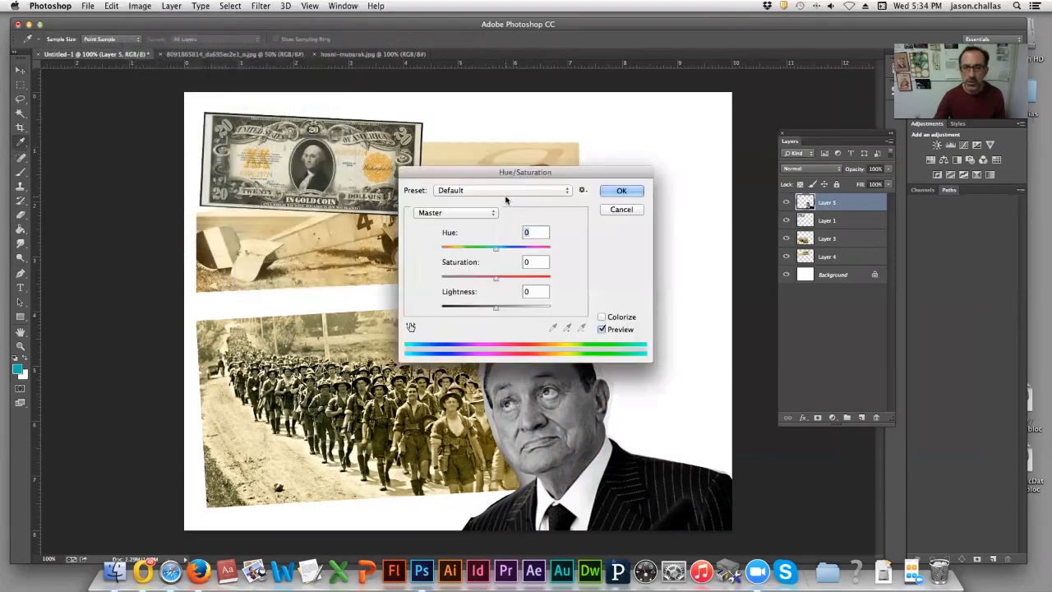
{"action": "left_click", "coordinate": [613, 318]}
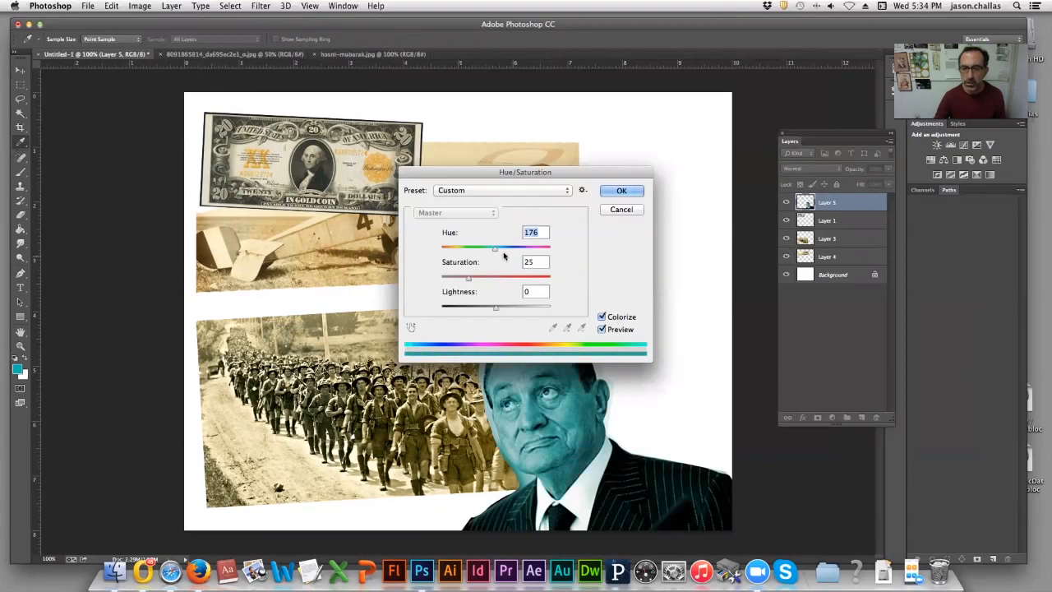
{"action": "left_click_drag", "start_coordinate": [495, 248], "coordinate": [458, 249]}
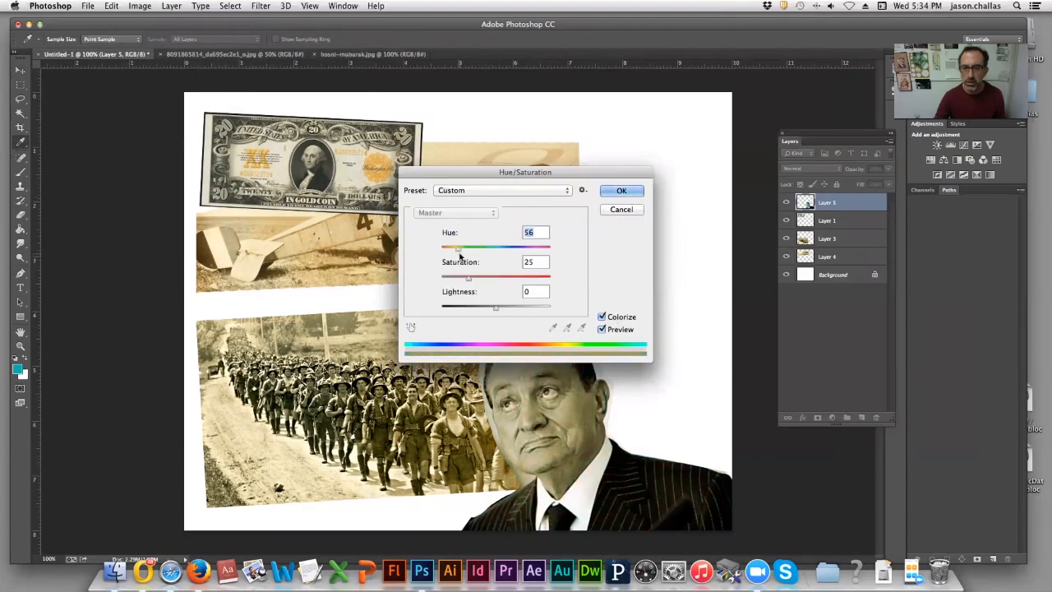
{"action": "left_click_drag", "start_coordinate": [459, 257], "coordinate": [460, 257]}
{"action": "left_click_drag", "start_coordinate": [460, 258], "coordinate": [457, 285]}
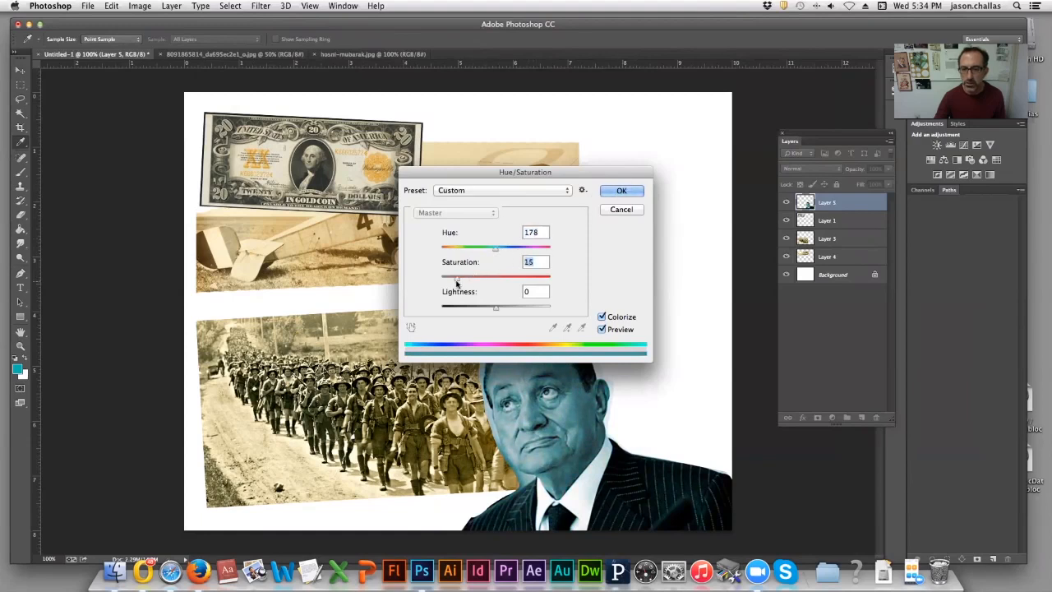
{"action": "left_click", "coordinate": [622, 191]}
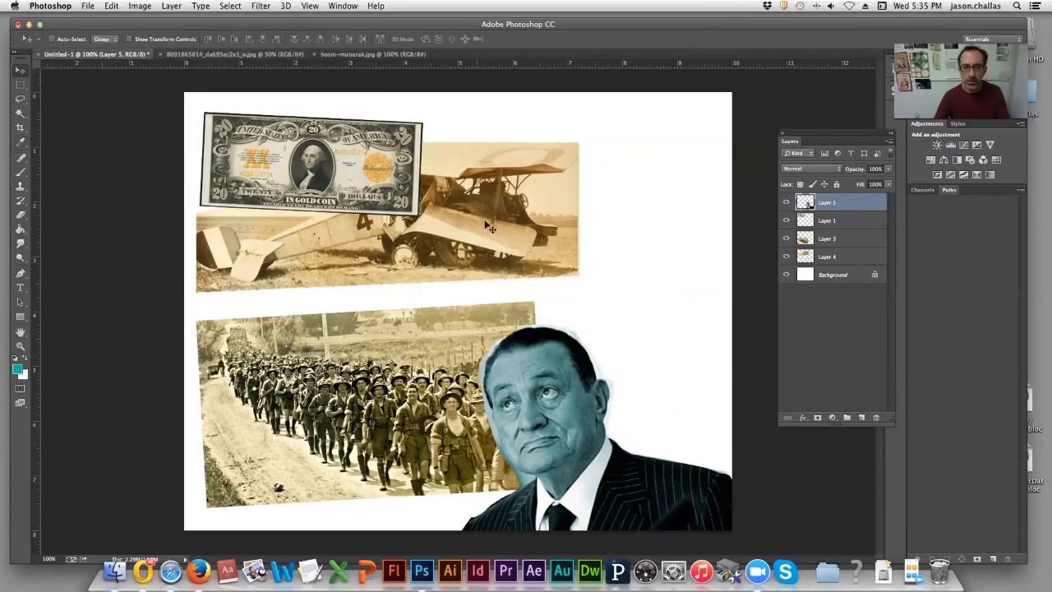
Save the collage to the Desktop as myproject.psd in Photoshop format with layers kept
{"action": "key", "text": "super+s"}
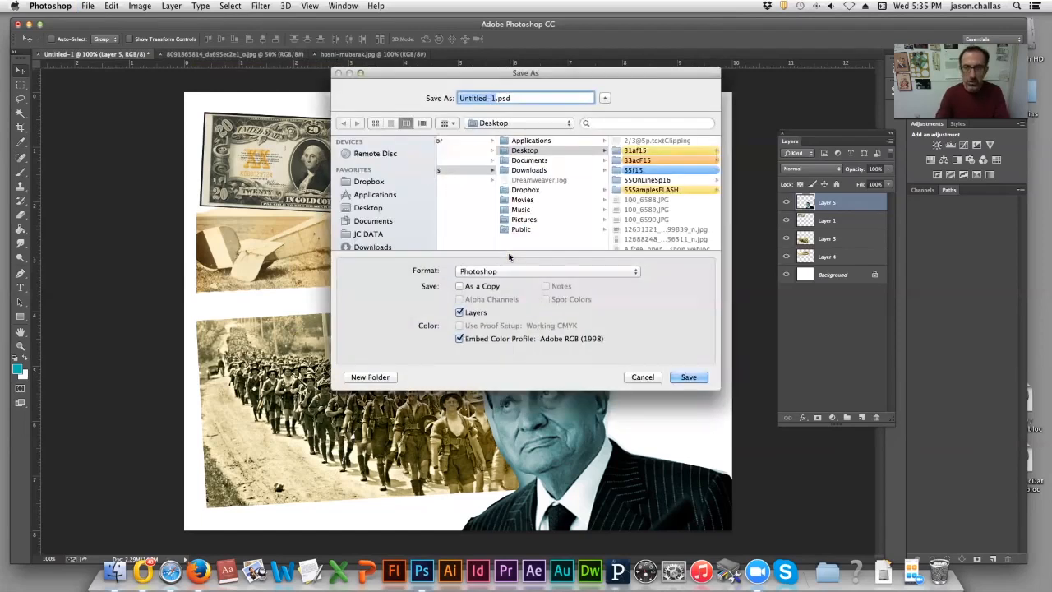
{"action": "type", "text": "my"}
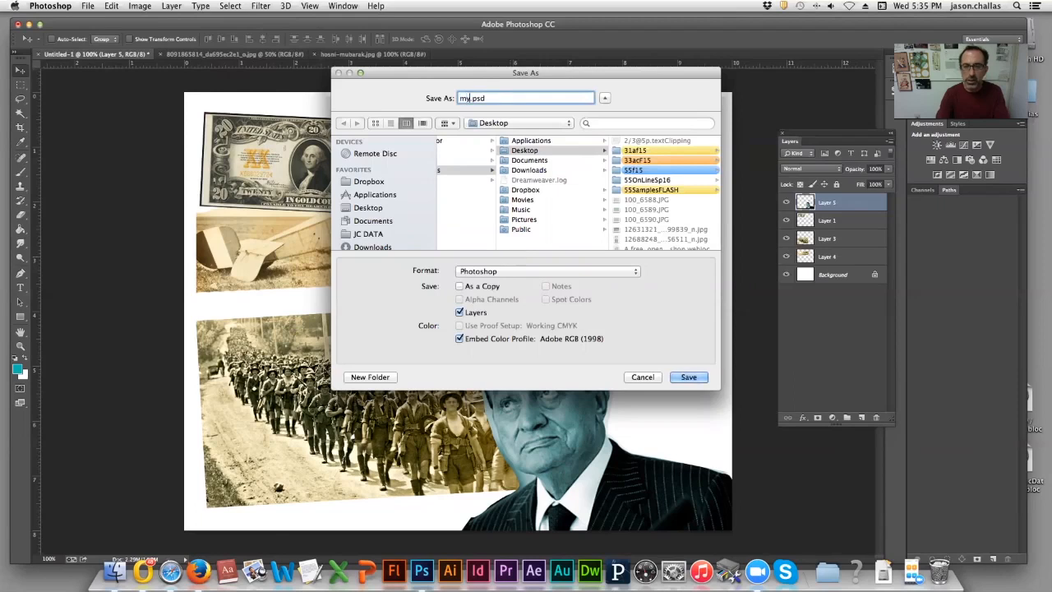
{"action": "type", "text": "proj"}
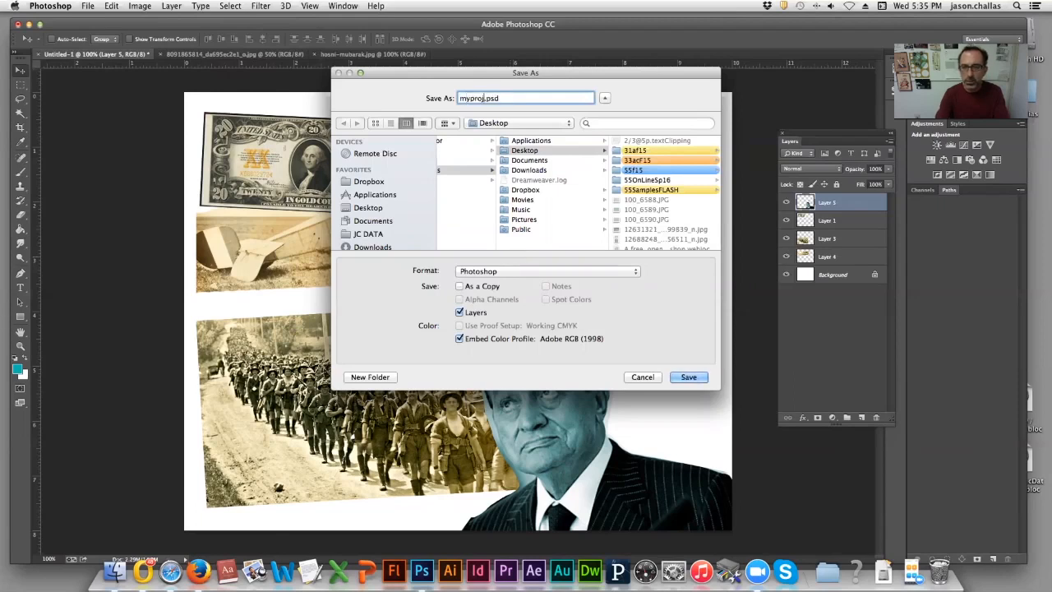
{"action": "type", "text": "ect"}
{"action": "left_click", "coordinate": [677, 377]}
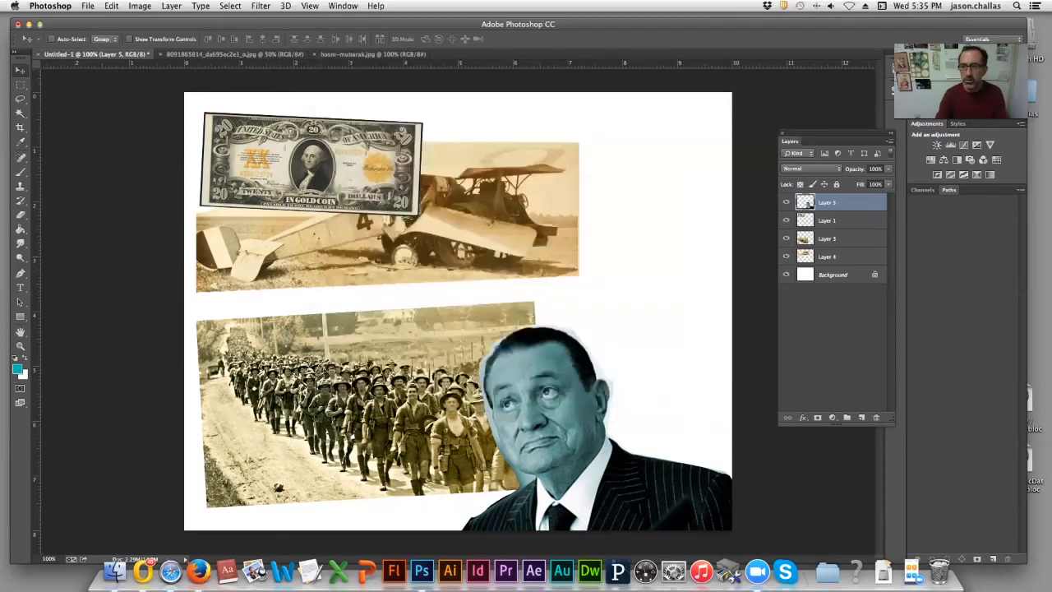
{"action": "left_click", "coordinate": [648, 236]}
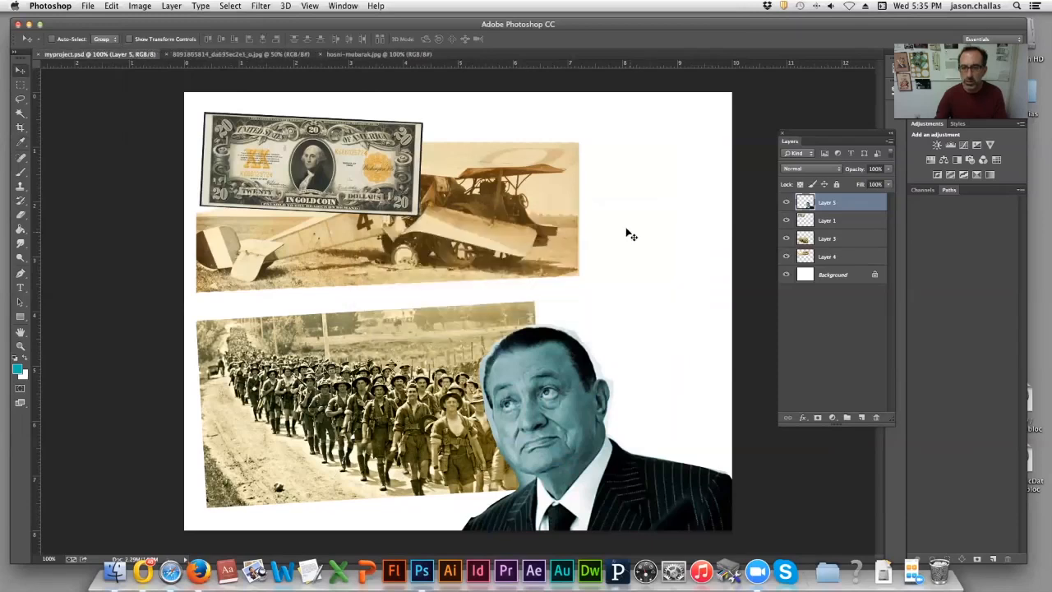
Move the airplane layer, Layer 4, about 3.4 inches right and 0.5 inch down so it runs off the canvas's right edge
{"action": "left_click", "coordinate": [827, 257]}
{"action": "left_click_drag", "start_coordinate": [454, 253], "coordinate": [611, 276]}
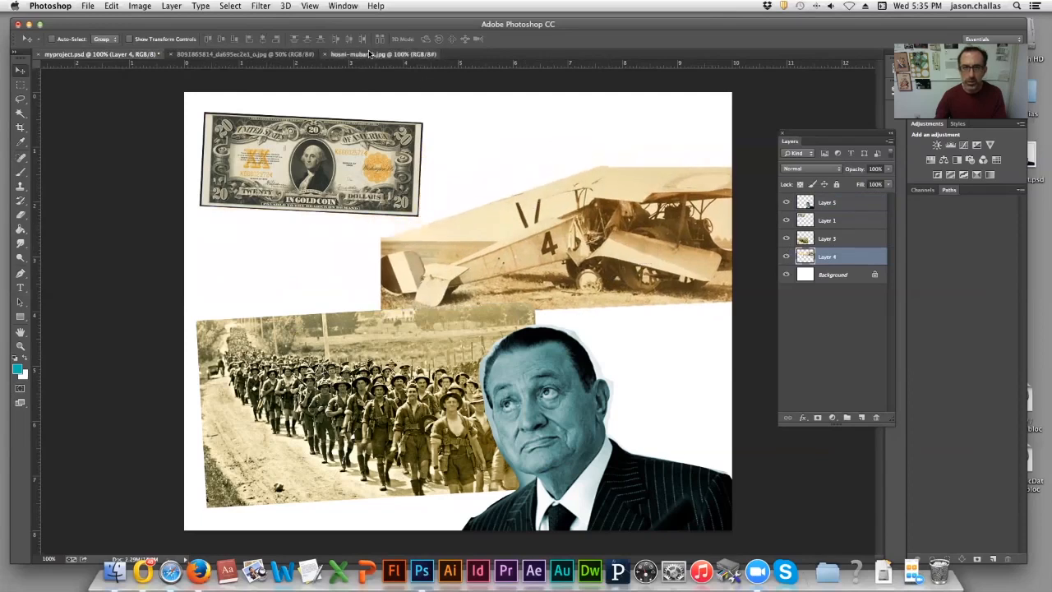
Close the two source images, hosni-mubarak.jpg and the airplane photo, leaving only myproject.psd open
{"action": "left_click", "coordinate": [370, 53]}
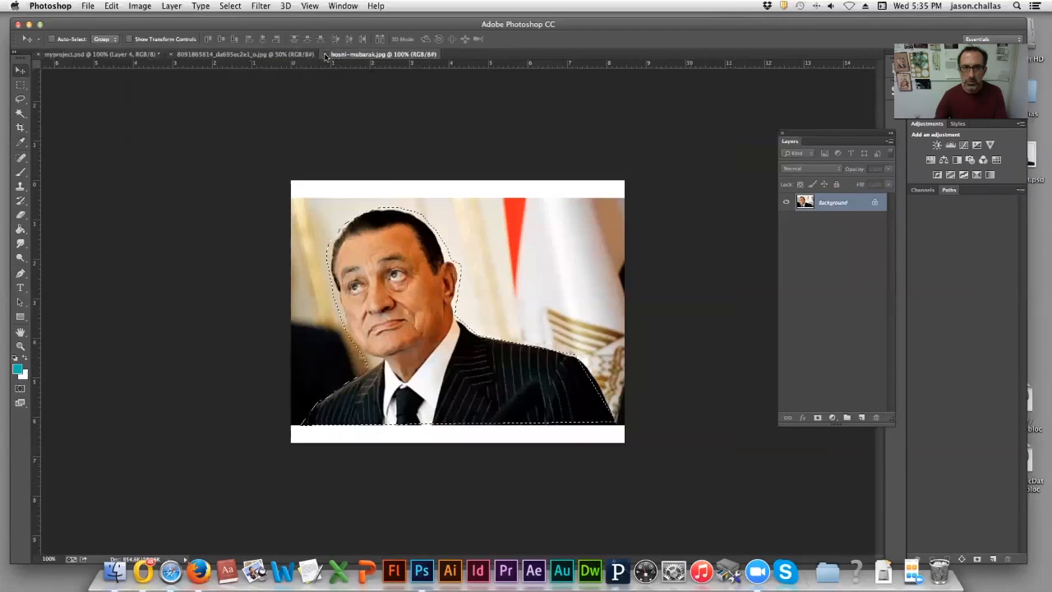
{"action": "left_click", "coordinate": [325, 54]}
{"action": "left_click", "coordinate": [220, 56]}
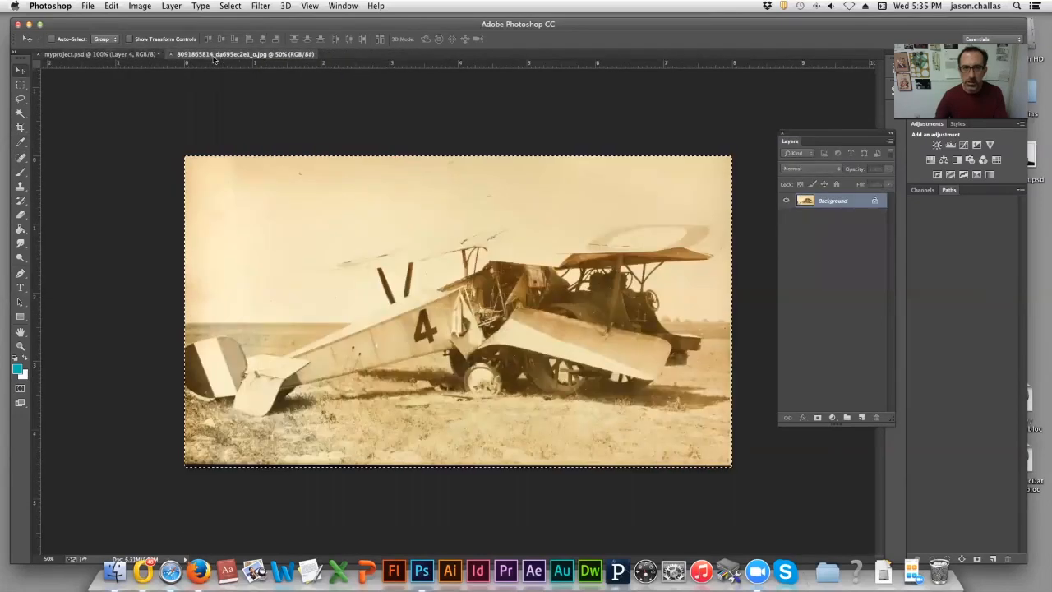
{"action": "left_click", "coordinate": [171, 54]}
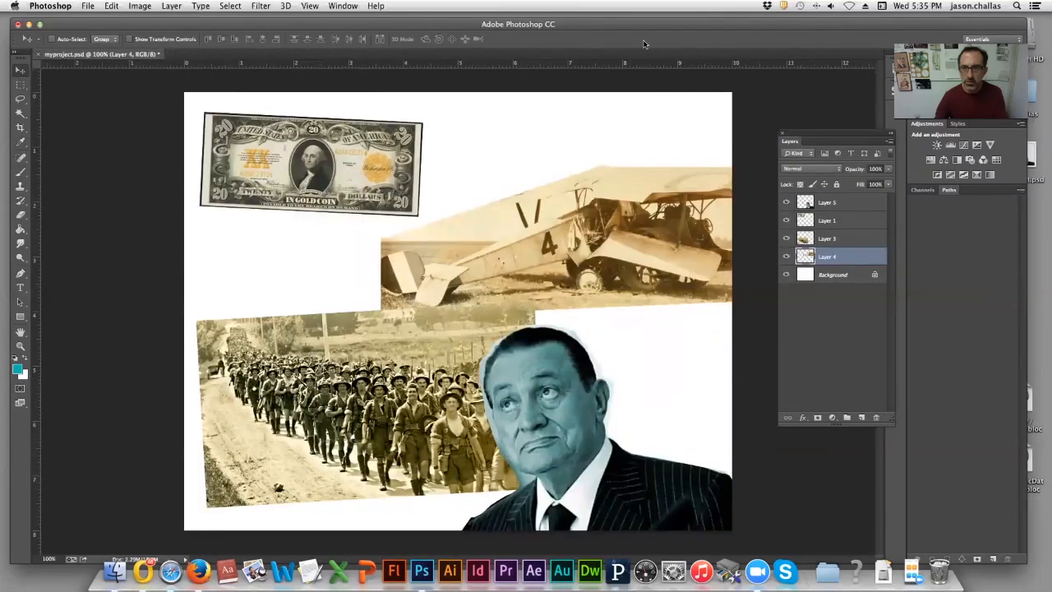
Switch to the Finder's Dada folder and select both the black alarm clock image and Kanye-West.jpg
{"action": "left_click_drag", "start_coordinate": [766, 27], "coordinate": [663, 21]}
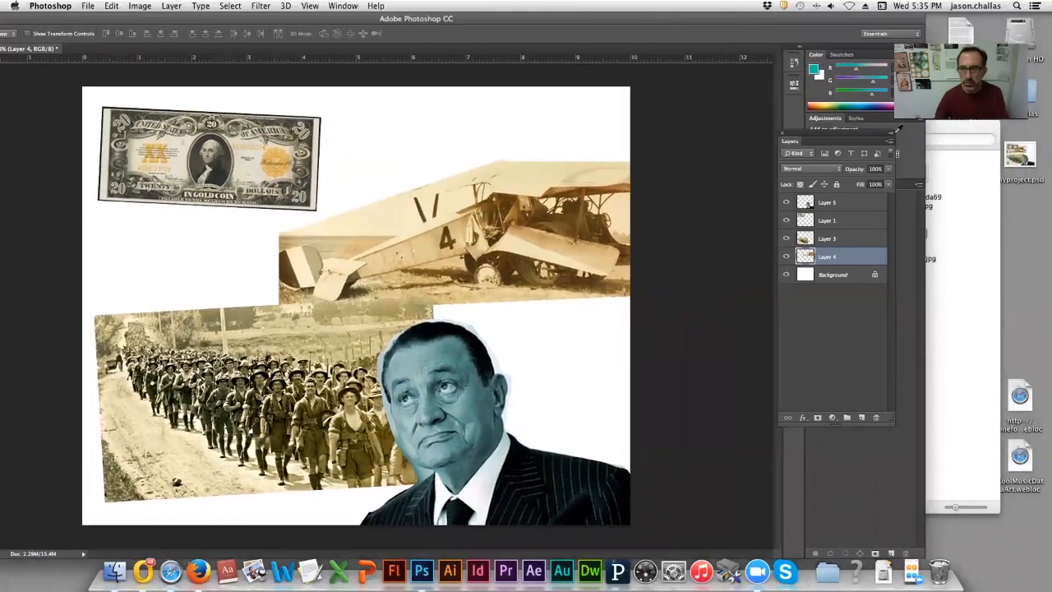
{"action": "left_click", "coordinate": [986, 214]}
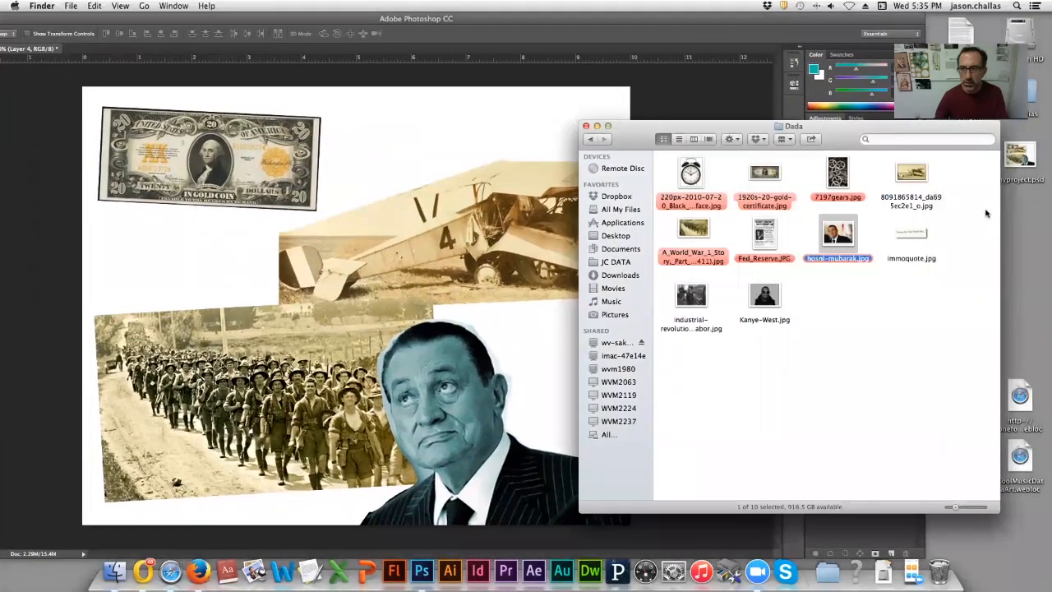
{"action": "left_click", "coordinate": [734, 187]}
{"action": "left_click", "coordinate": [692, 175]}
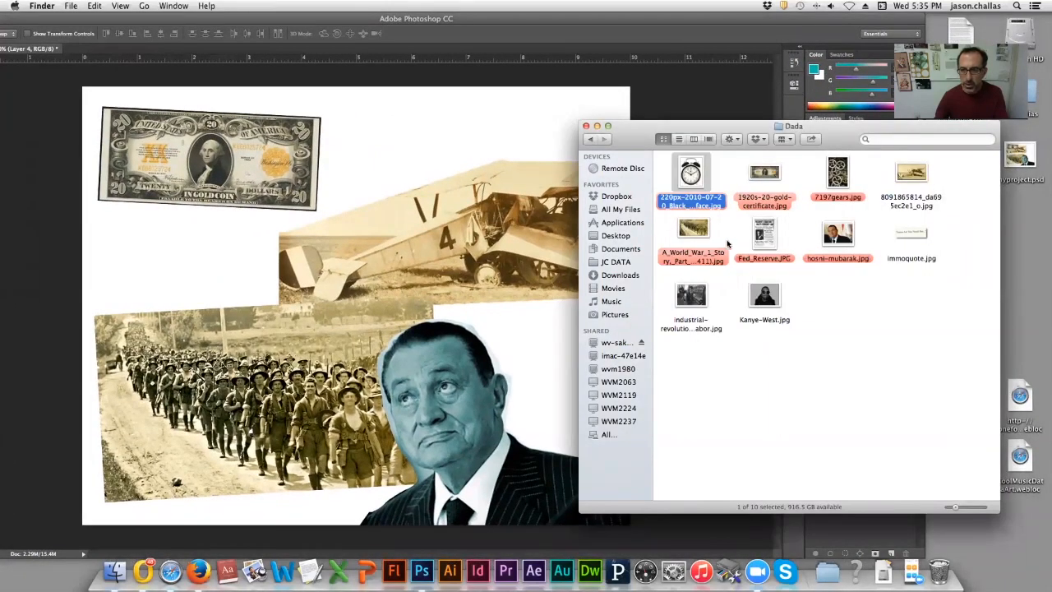
{"action": "left_click", "coordinate": [764, 291], "text": "super"}
{"action": "left_click_drag", "start_coordinate": [765, 294], "coordinate": [433, 300]}
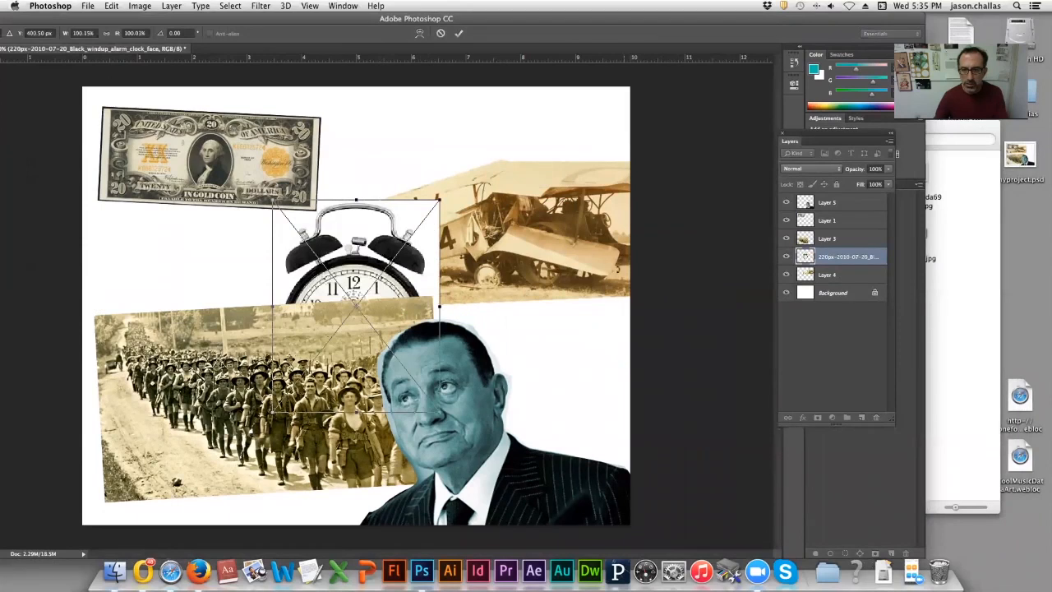
{"action": "key", "text": "Return"}
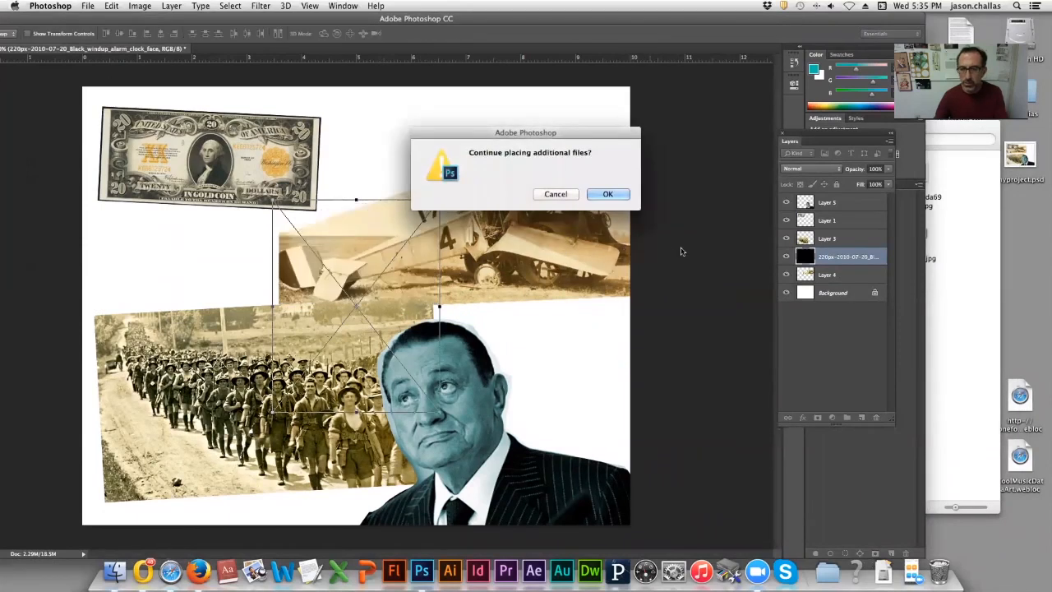
{"action": "left_click", "coordinate": [606, 196]}
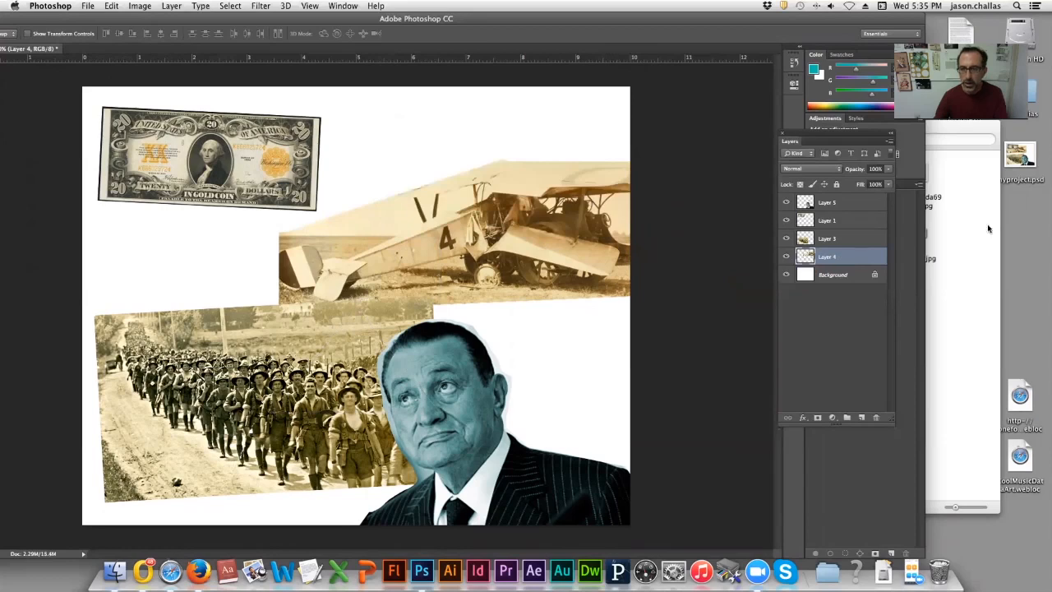
{"action": "left_click", "coordinate": [87, 6]}
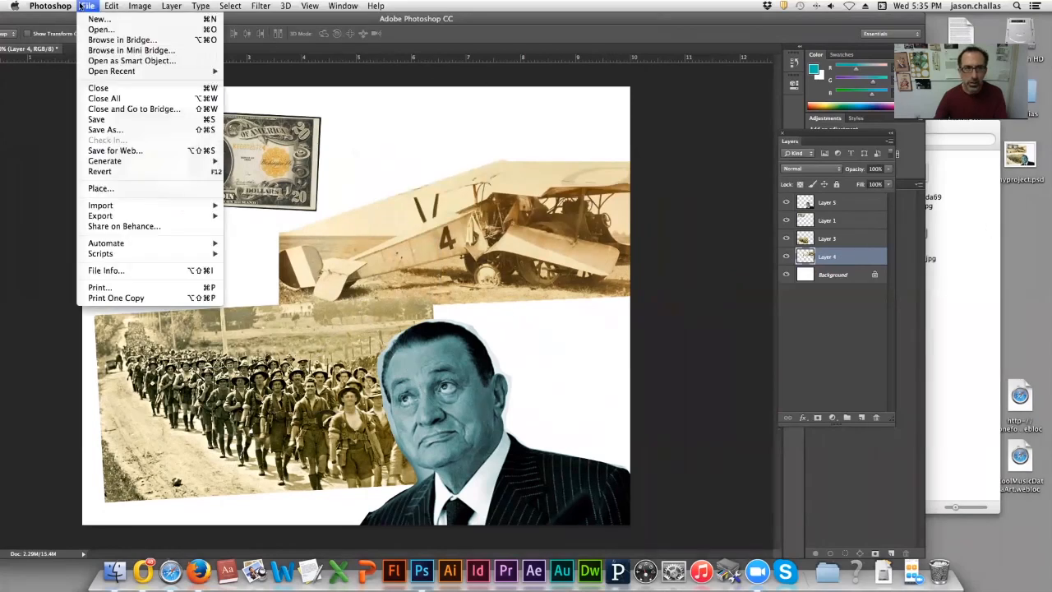
Open the selected alarm clock and Kanye-West.jpg images in Photoshop, converting the colors to the working space
{"action": "left_click", "coordinate": [1016, 240]}
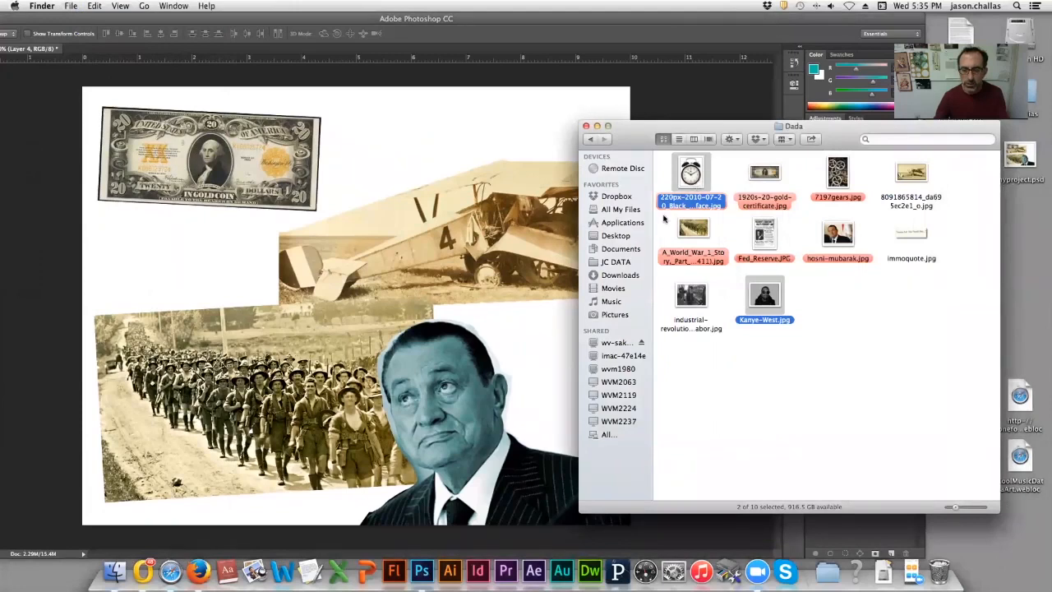
{"action": "left_click_drag", "start_coordinate": [691, 177], "coordinate": [421, 570]}
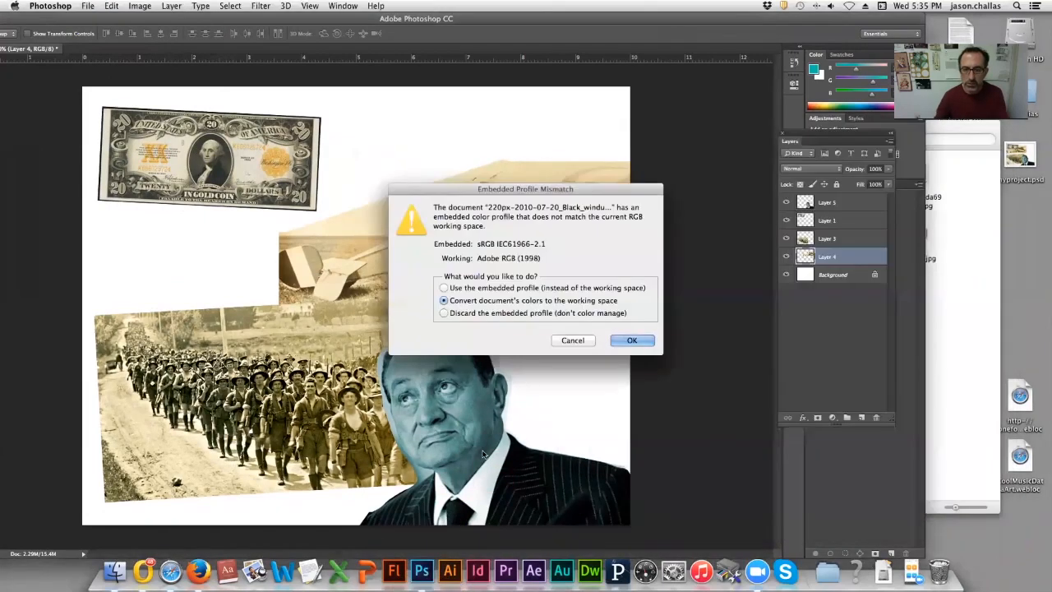
{"action": "left_click", "coordinate": [630, 341]}
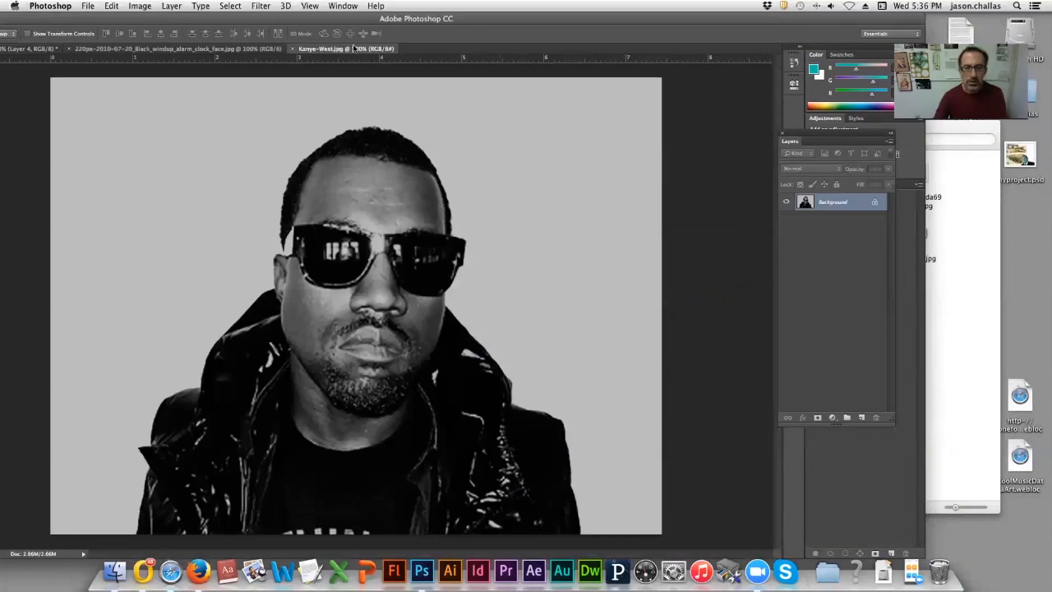
Copy the entire Kanye-West.jpg image and close its document
{"action": "left_click", "coordinate": [230, 6]}
{"action": "left_click", "coordinate": [242, 20]}
{"action": "left_click", "coordinate": [117, 5]}
{"action": "left_click", "coordinate": [135, 84]}
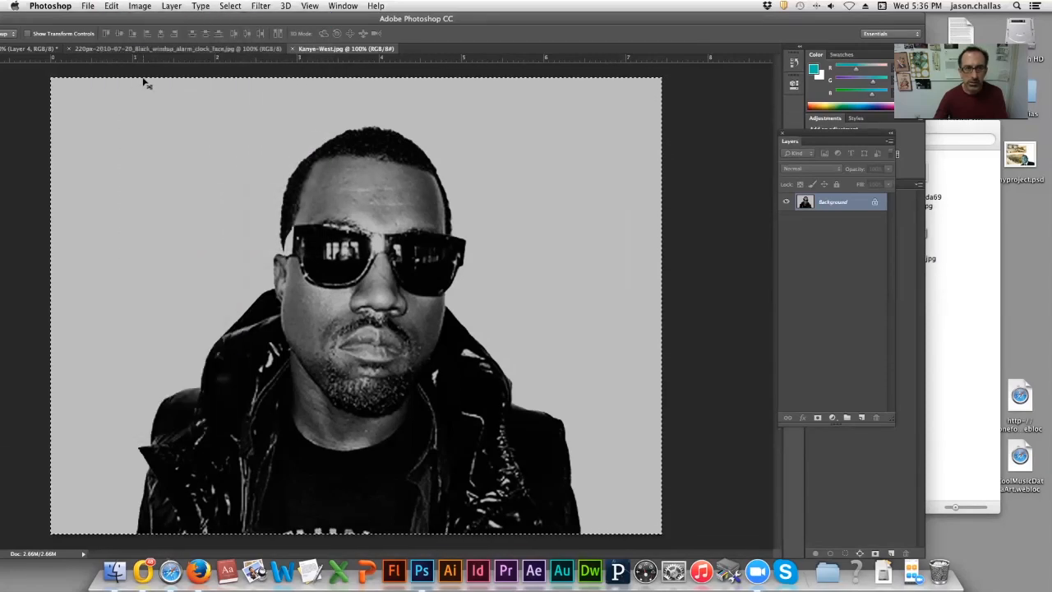
{"action": "key", "text": "super+w"}
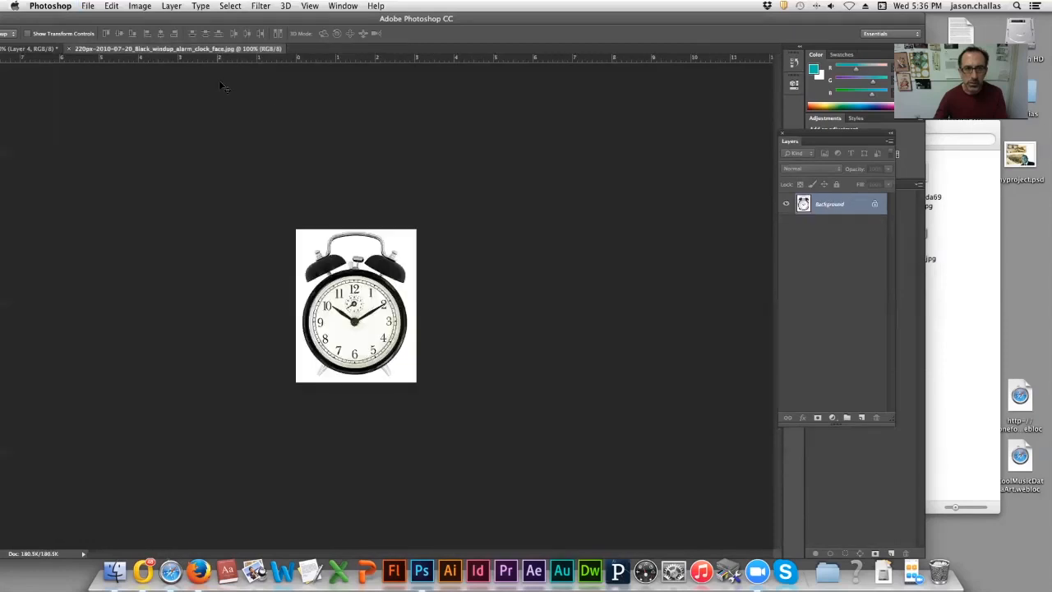
Paste the copied portrait into myproject.psd as a new layer directly above the airplane layer, Layer 4
{"action": "left_click", "coordinate": [46, 49]}
{"action": "left_click", "coordinate": [110, 5]}
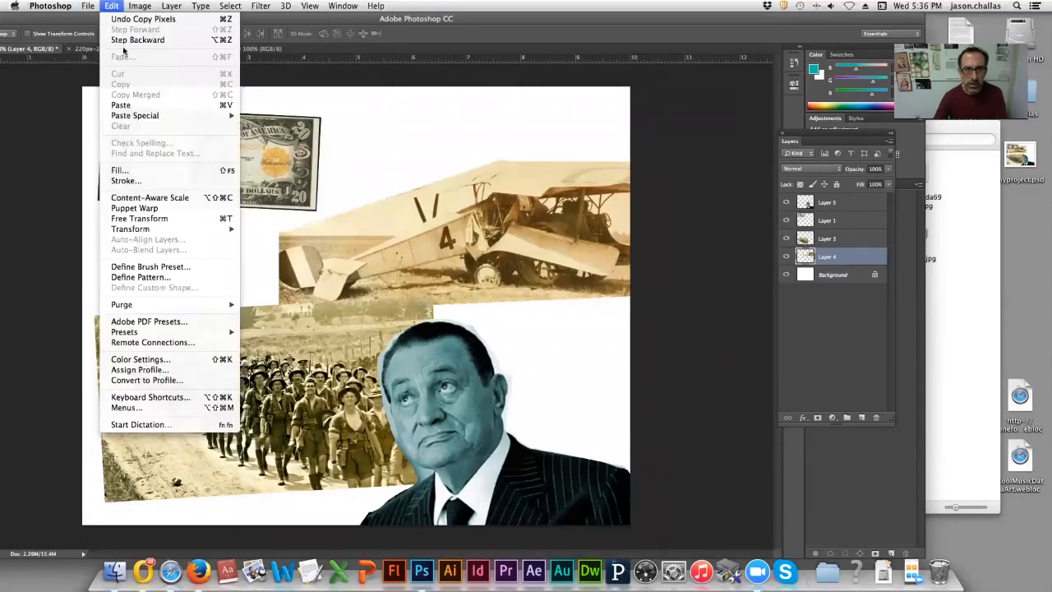
{"action": "left_click", "coordinate": [136, 103]}
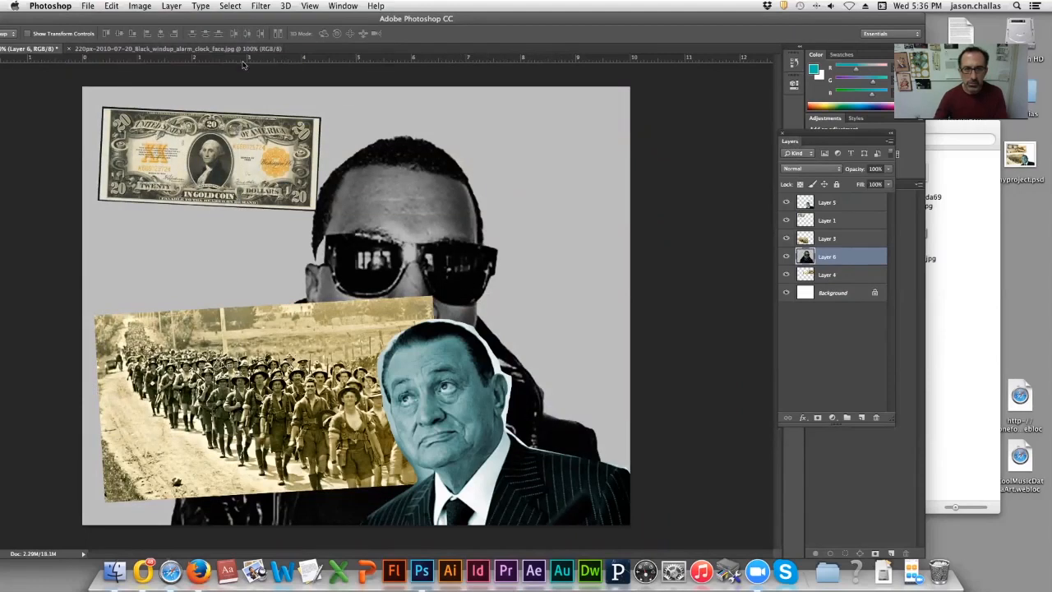
Scale the pasted portrait to about 55% with Free Transform and move it to the canvas's upper left, behind the banknote
{"action": "left_click", "coordinate": [114, 7]}
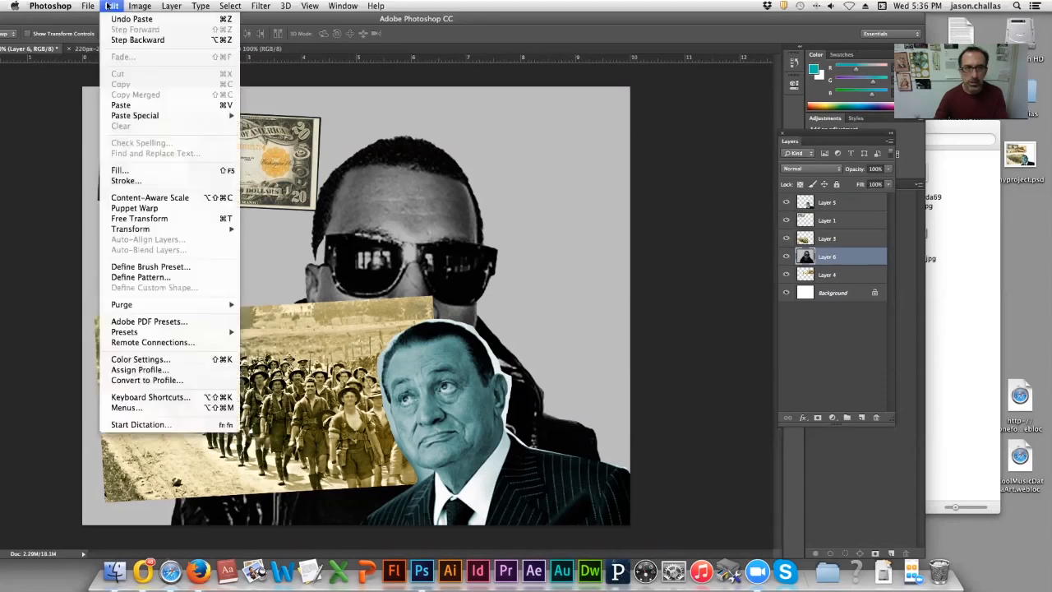
{"action": "left_click", "coordinate": [211, 219]}
{"action": "left_click_drag", "start_coordinate": [83, 86], "coordinate": [357, 293]}
{"action": "left_click_drag", "start_coordinate": [546, 343], "coordinate": [250, 188]}
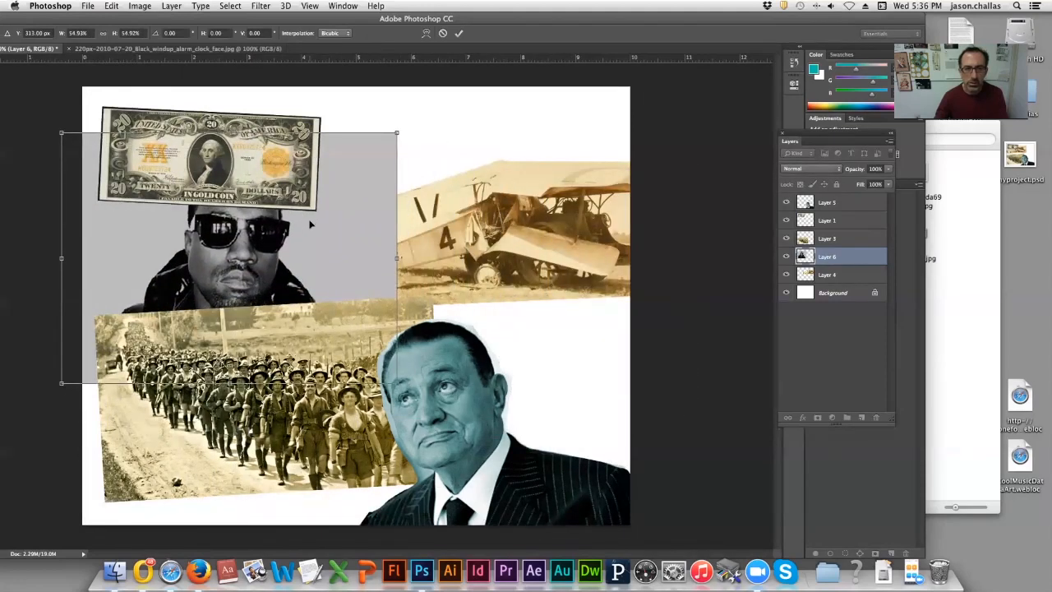
{"action": "key", "text": "Return"}
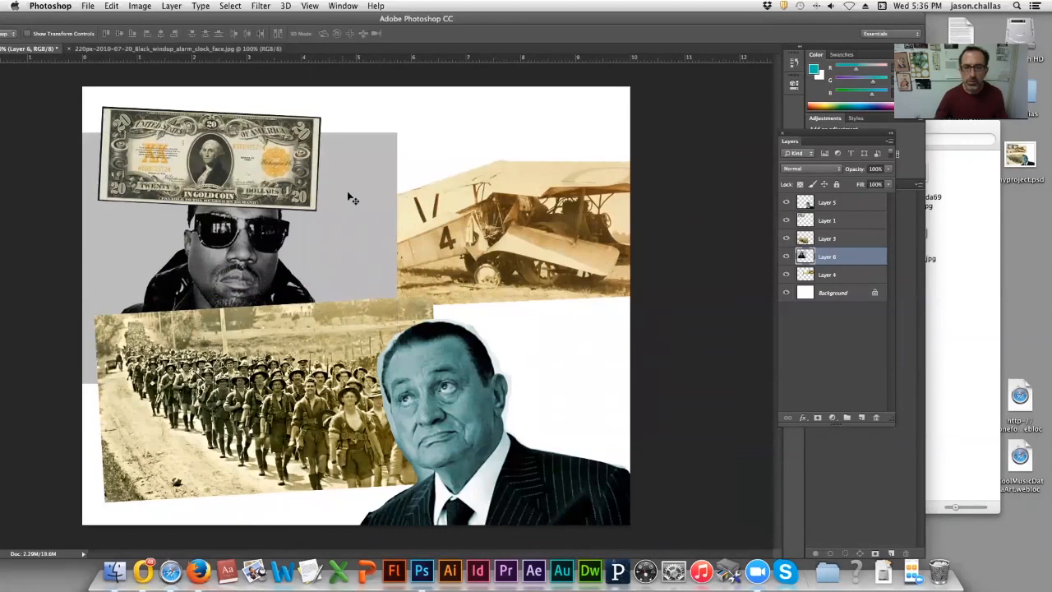
Remove the gray background around the sunglasses portrait on Layer 6 with the Magic Eraser tool
{"action": "double_click", "coordinate": [215, 18]}
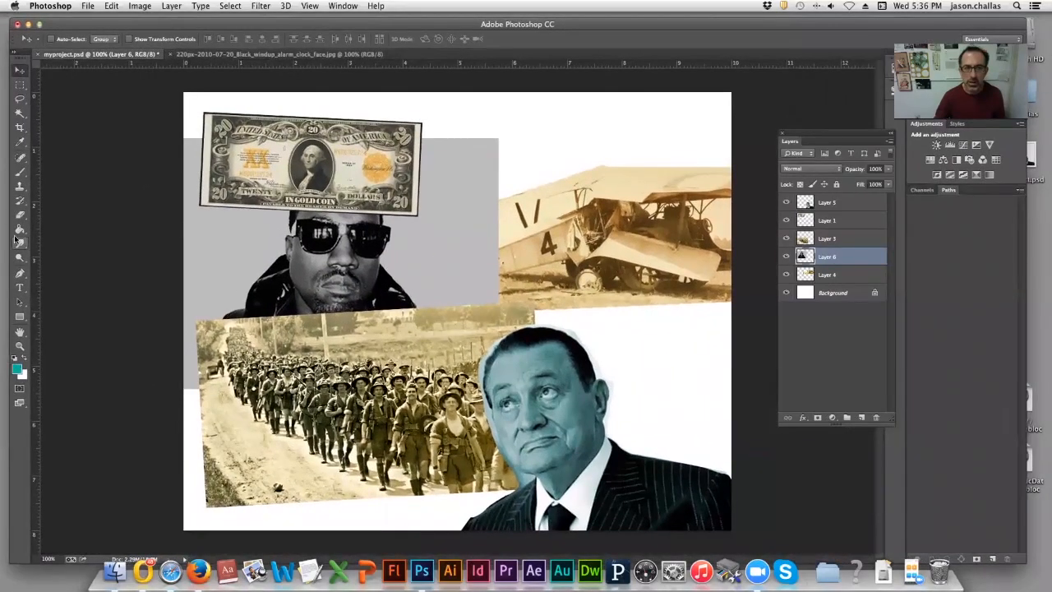
{"action": "left_click", "coordinate": [19, 213]}
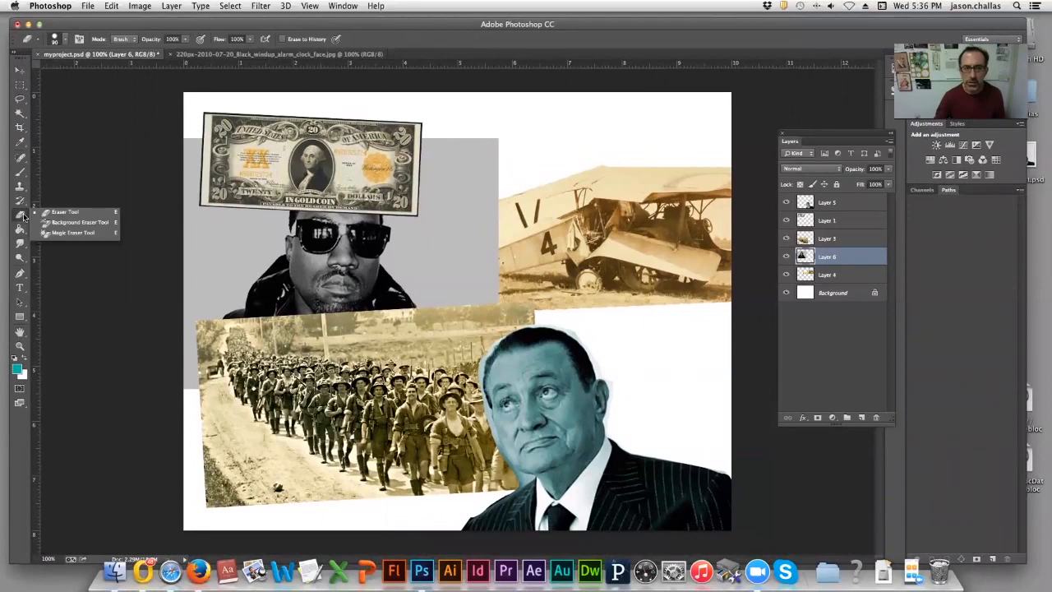
{"action": "left_click", "coordinate": [79, 234]}
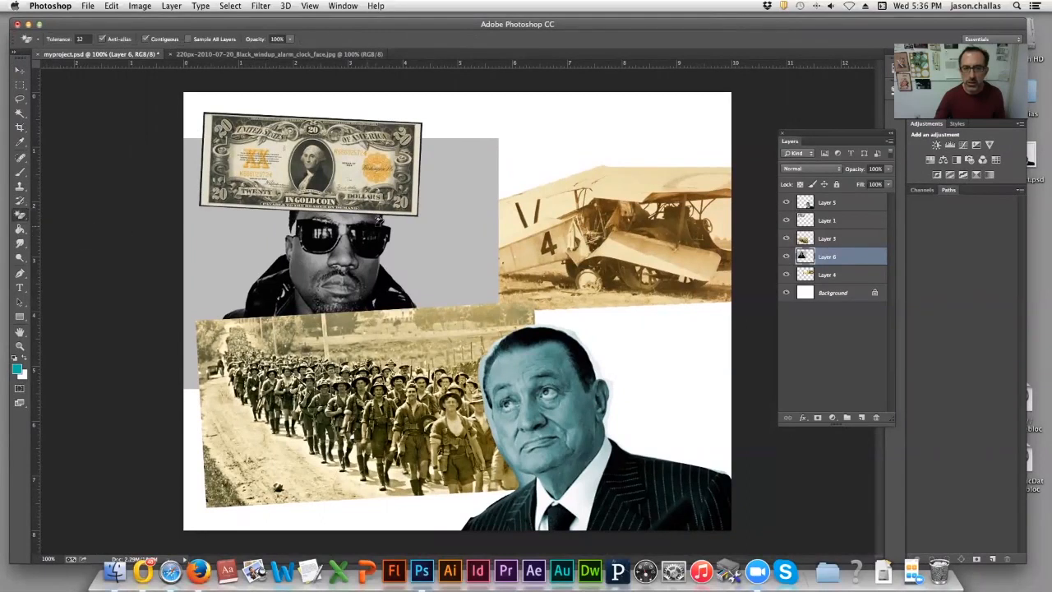
{"action": "left_click", "coordinate": [444, 191]}
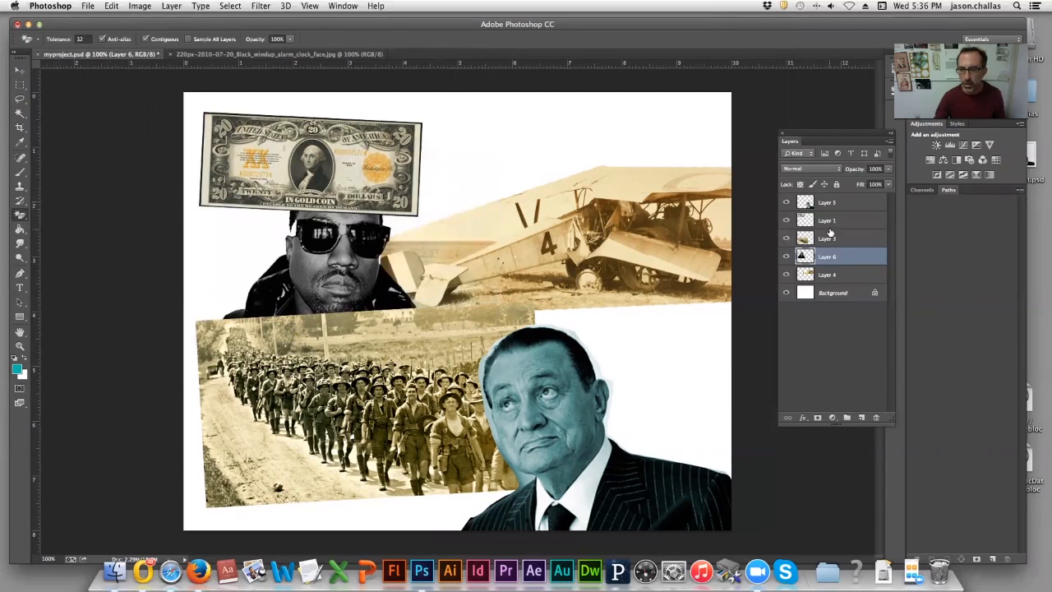
Reorder the layers so the banknote, Layer 1, sits behind the sunglasses portrait and directly above Layer 4
{"action": "mouse_move", "coordinate": [828, 238]}
{"action": "left_mouse_down"}
{"action": "mouse_move", "coordinate": [825, 258]}
{"action": "mouse_move", "coordinate": [832, 235]}
{"action": "mouse_move", "coordinate": [825, 244]}
{"action": "left_mouse_up"}
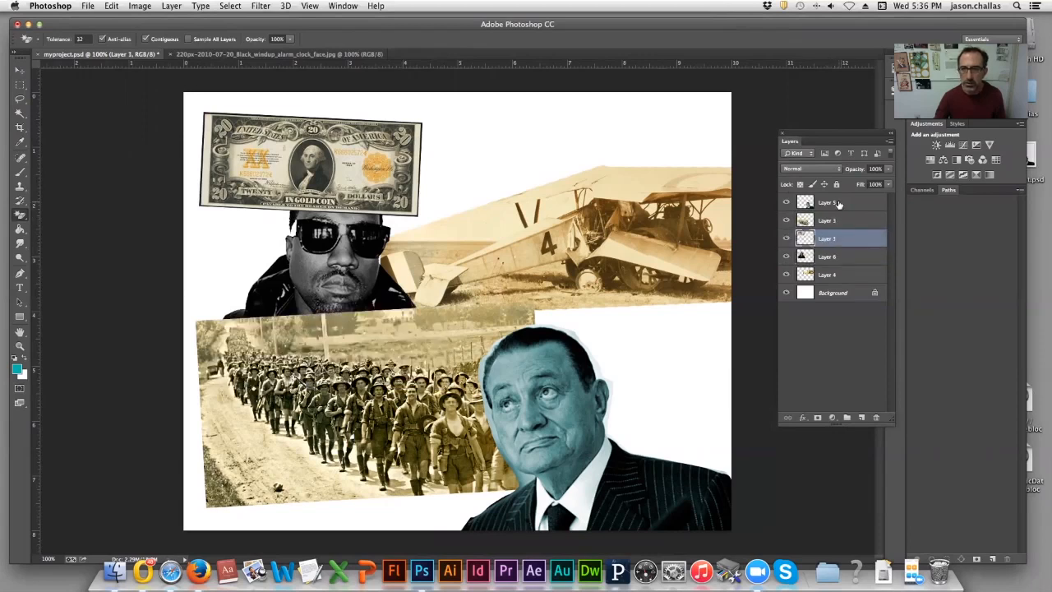
{"action": "left_click", "coordinate": [785, 203]}
{"action": "left_click", "coordinate": [786, 203]}
{"action": "left_click_drag", "start_coordinate": [829, 239], "coordinate": [825, 265]}
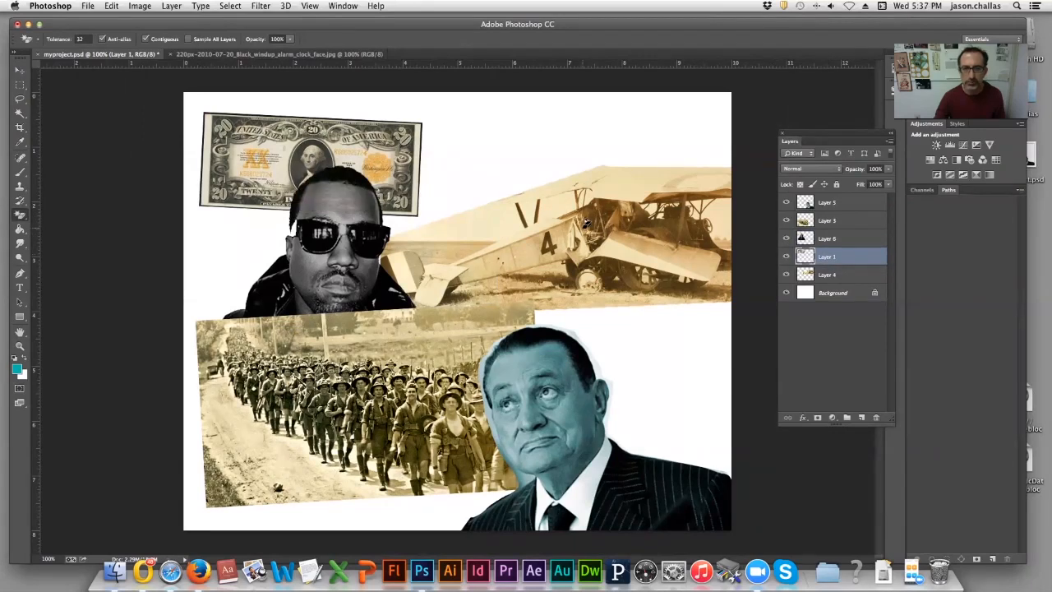
Colorize the sunglasses portrait, Layer 6, teal with Hue/Saturation, using a hue of 176 and a saturation of 13
{"action": "left_click", "coordinate": [819, 240]}
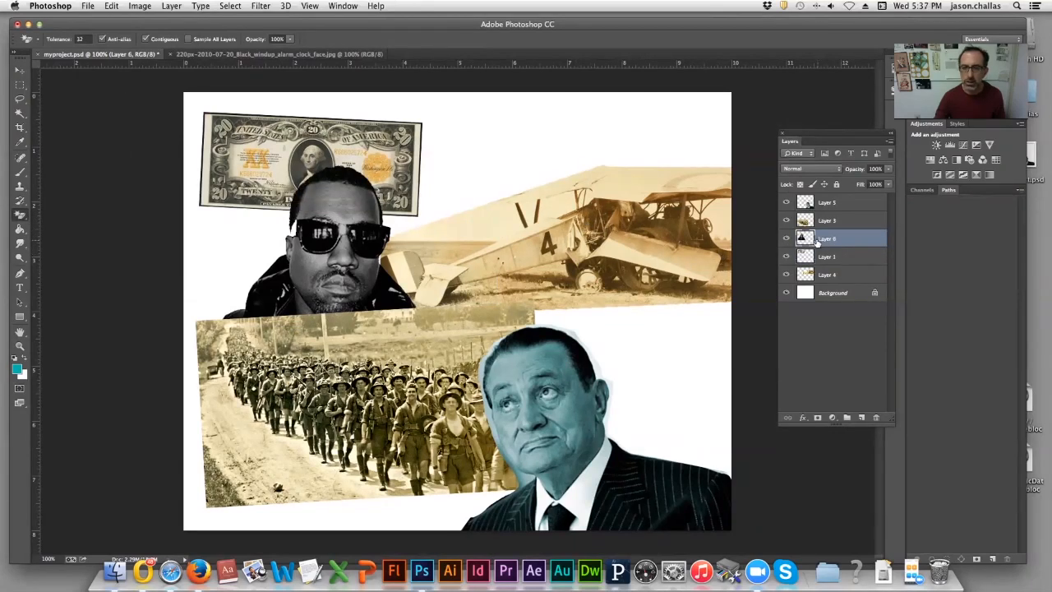
{"action": "left_click", "coordinate": [131, 5]}
{"action": "mouse_move", "coordinate": [148, 38]}
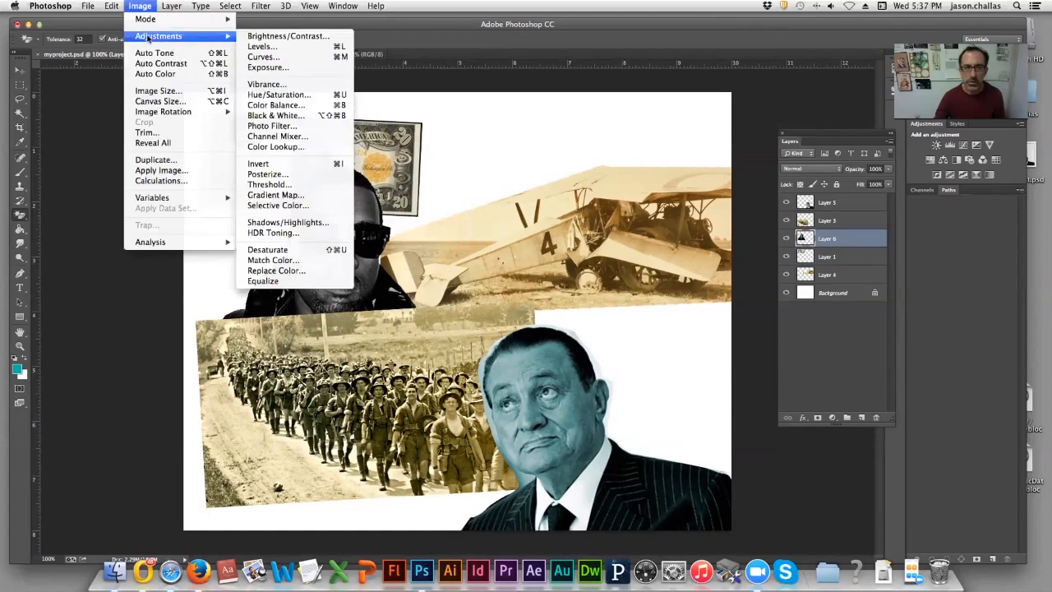
{"action": "left_click", "coordinate": [280, 95]}
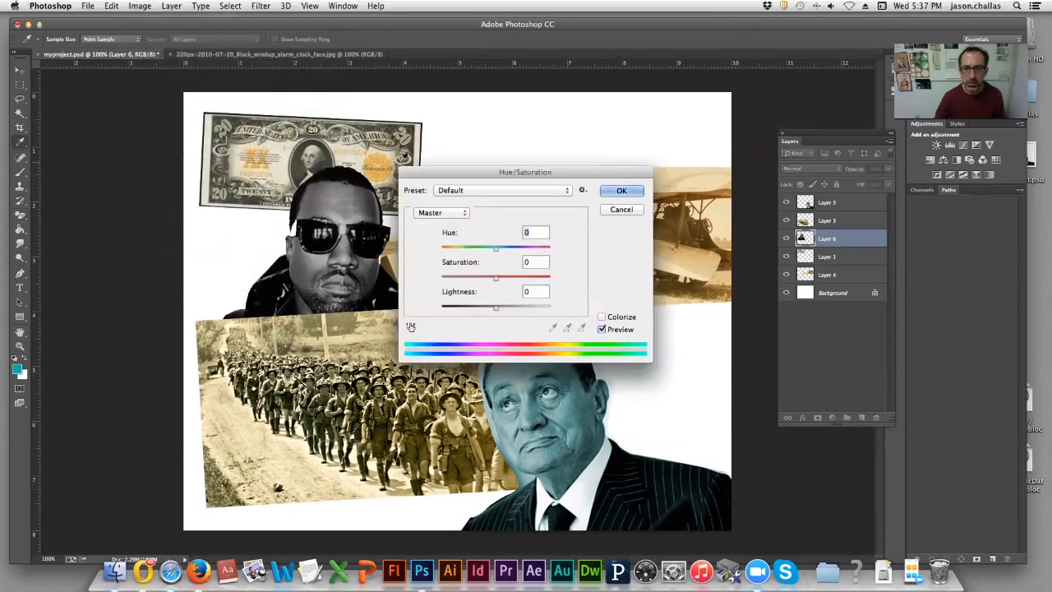
{"action": "left_click", "coordinate": [620, 317]}
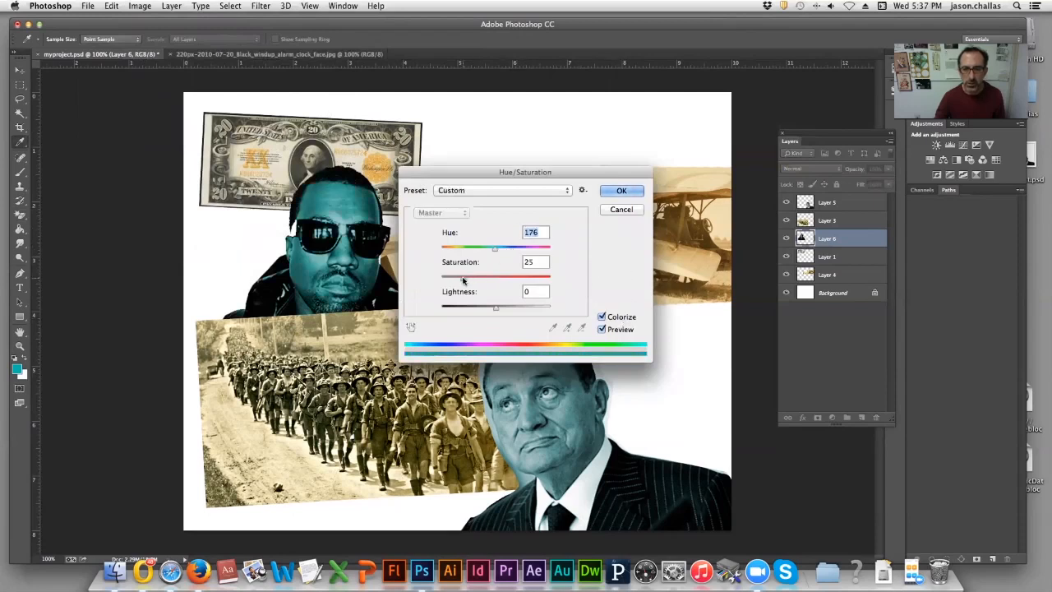
{"action": "left_click_drag", "start_coordinate": [463, 279], "coordinate": [456, 281]}
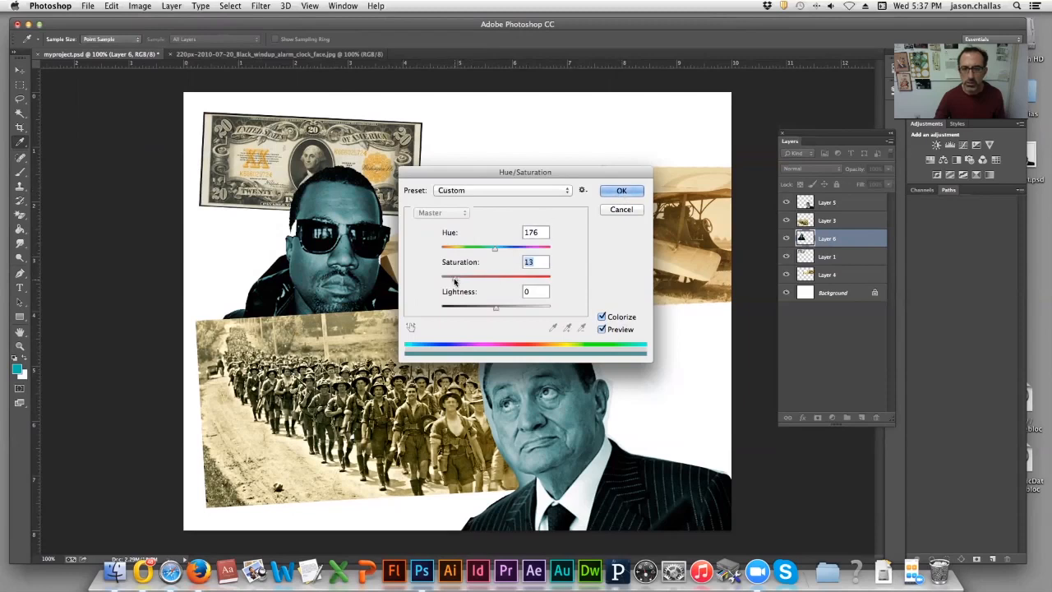
{"action": "left_click", "coordinate": [620, 191]}
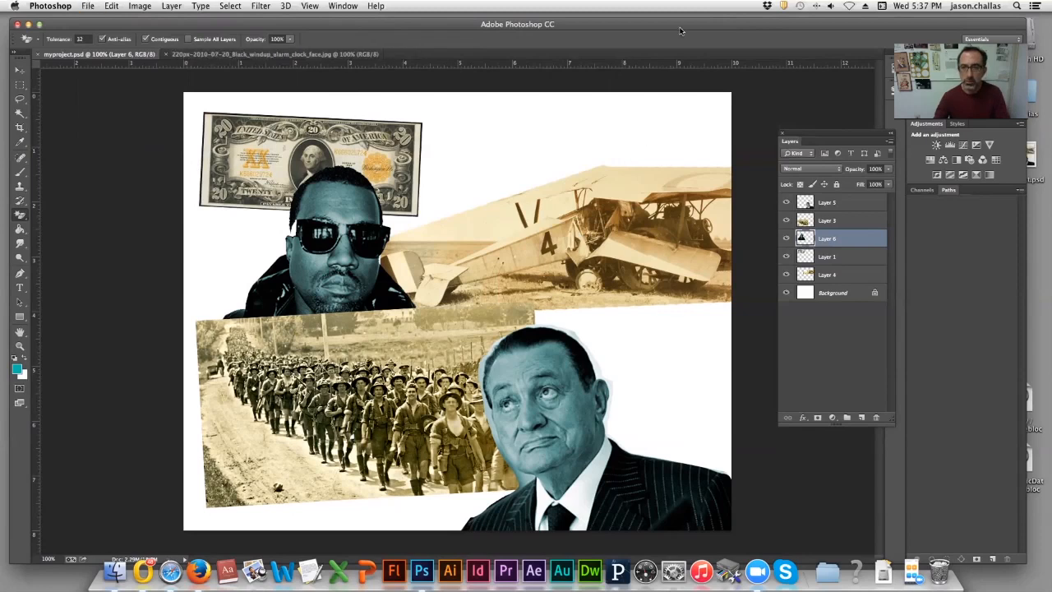
Open the alarm clock image from the Dada folder in Photoshop and float it in its own window over the collage
{"action": "left_click_drag", "start_coordinate": [715, 26], "coordinate": [404, 30]}
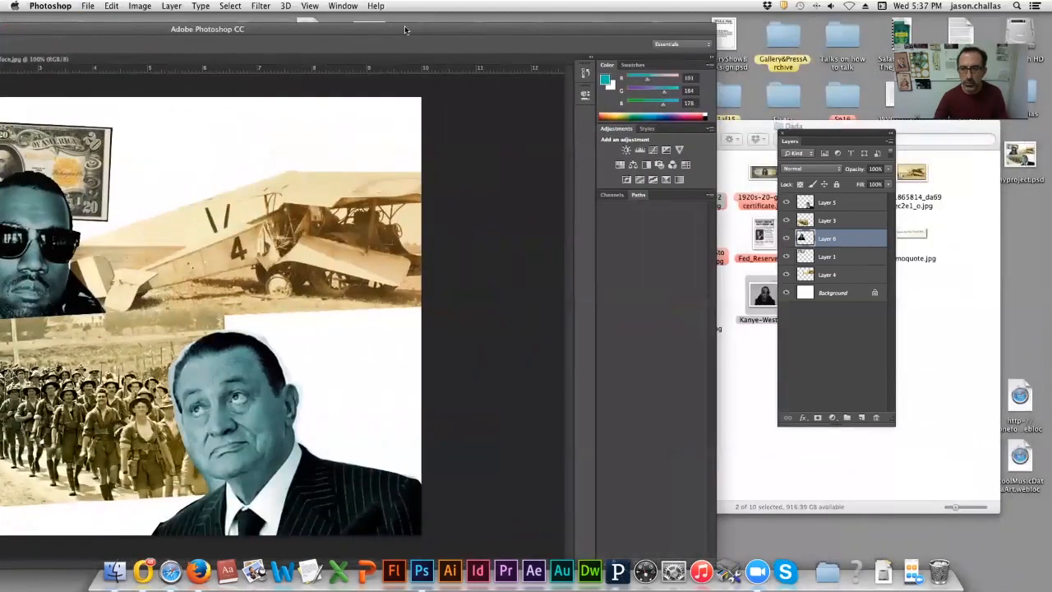
{"action": "left_click", "coordinate": [719, 188]}
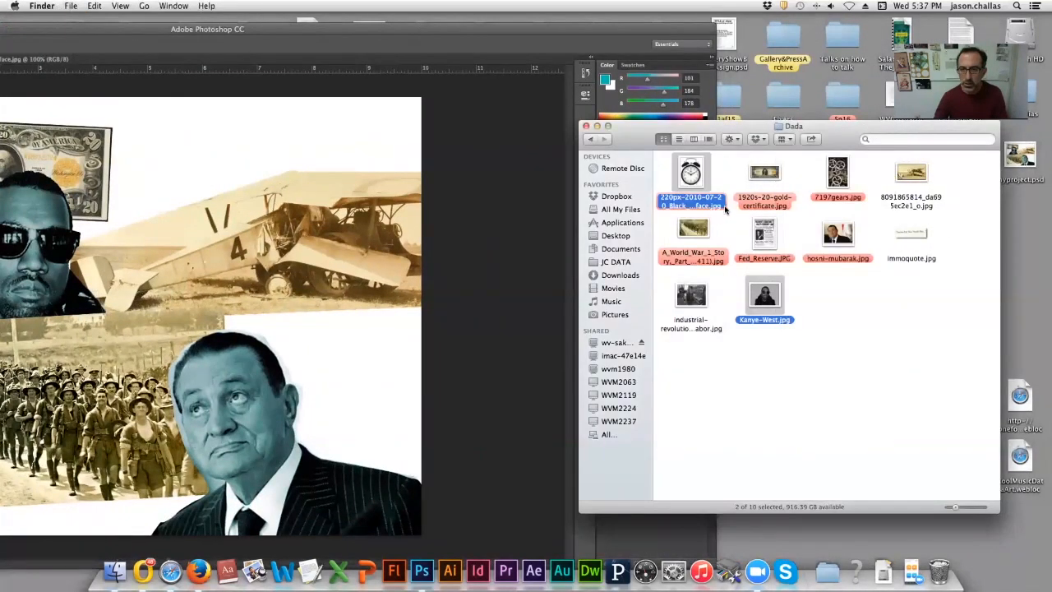
{"action": "left_click", "coordinate": [723, 237]}
{"action": "left_click", "coordinate": [695, 183]}
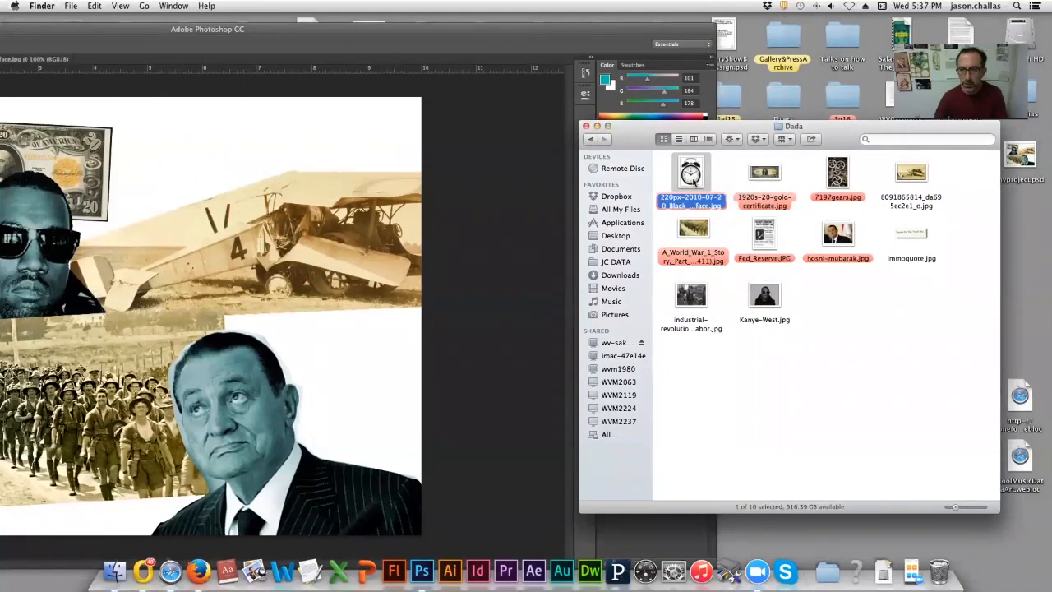
{"action": "right_click", "coordinate": [693, 176]}
{"action": "mouse_move", "coordinate": [739, 193]}
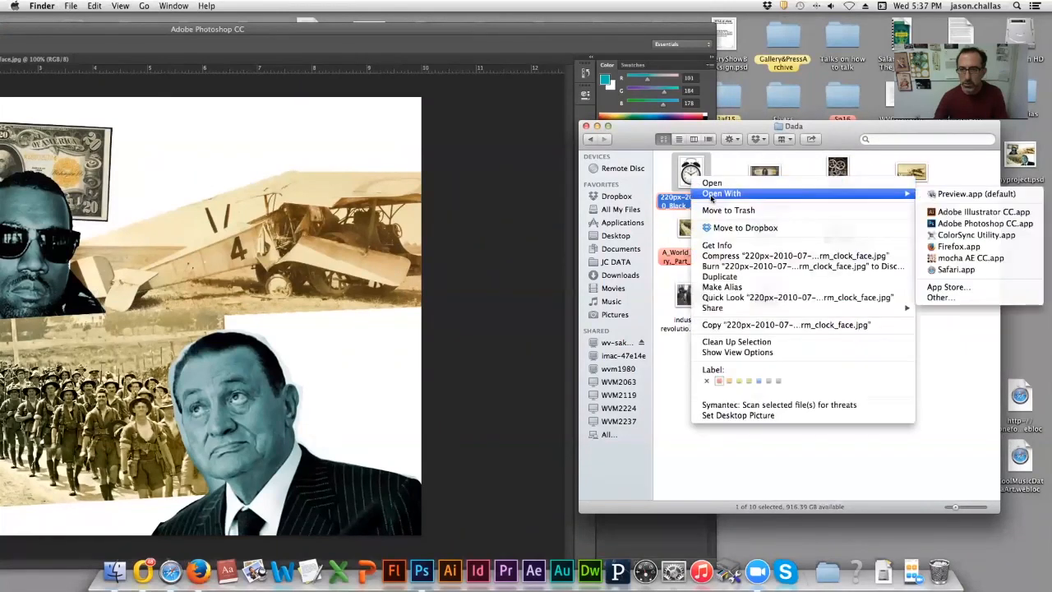
{"action": "left_click", "coordinate": [950, 225]}
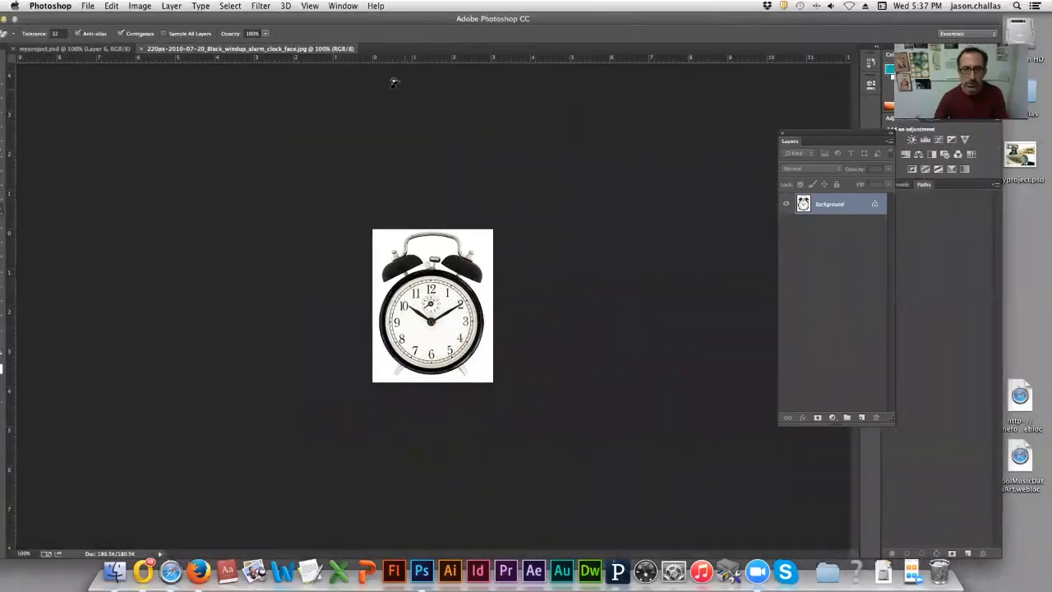
{"action": "left_click_drag", "start_coordinate": [291, 51], "coordinate": [400, 83]}
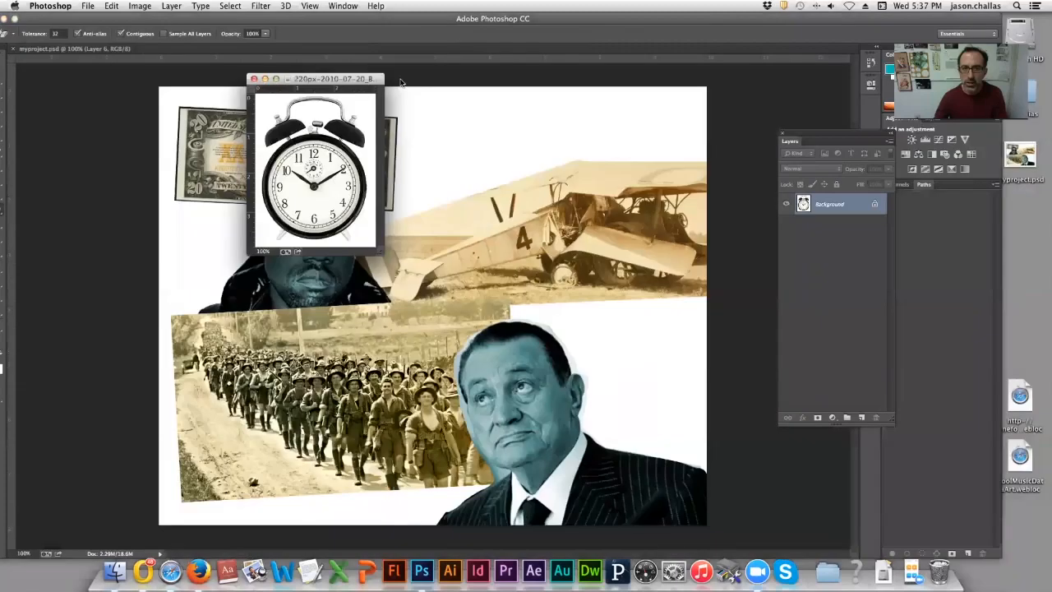
Bring the alarm clock image into myproject.psd as a new layer, placing it between the banknote and the airplane
{"action": "left_click_drag", "start_coordinate": [202, 22], "coordinate": [238, 22]}
{"action": "left_click", "coordinate": [341, 6]}
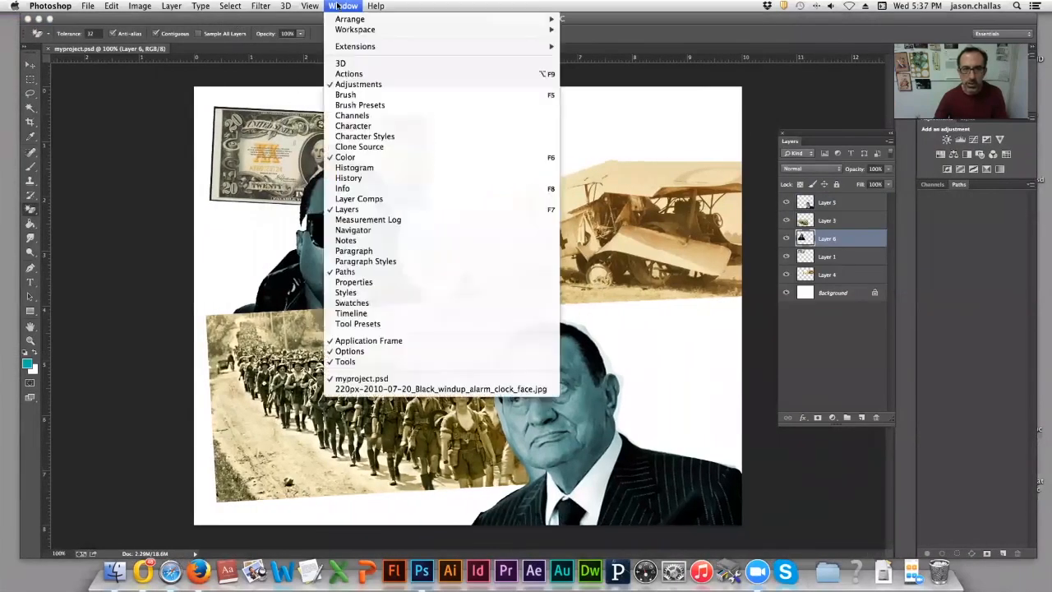
{"action": "left_click", "coordinate": [415, 388]}
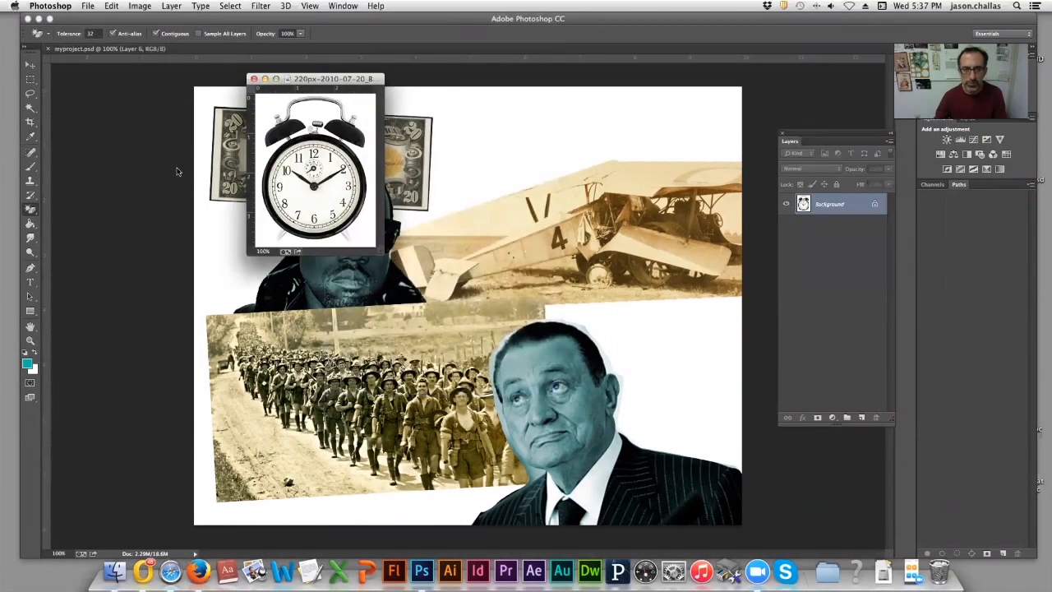
{"action": "left_click", "coordinate": [30, 64]}
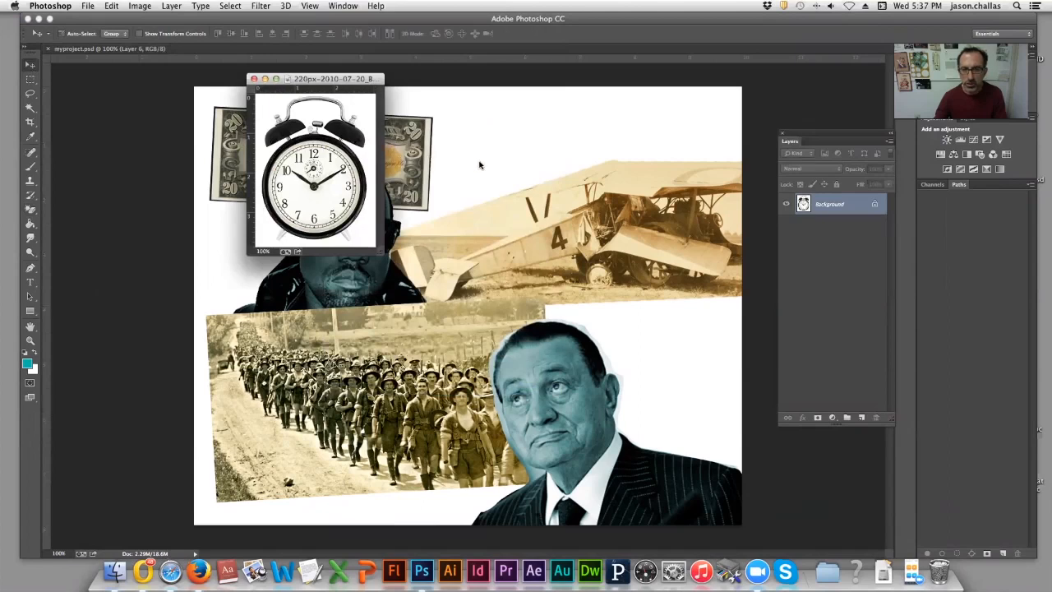
{"action": "left_click_drag", "start_coordinate": [480, 165], "coordinate": [485, 168]}
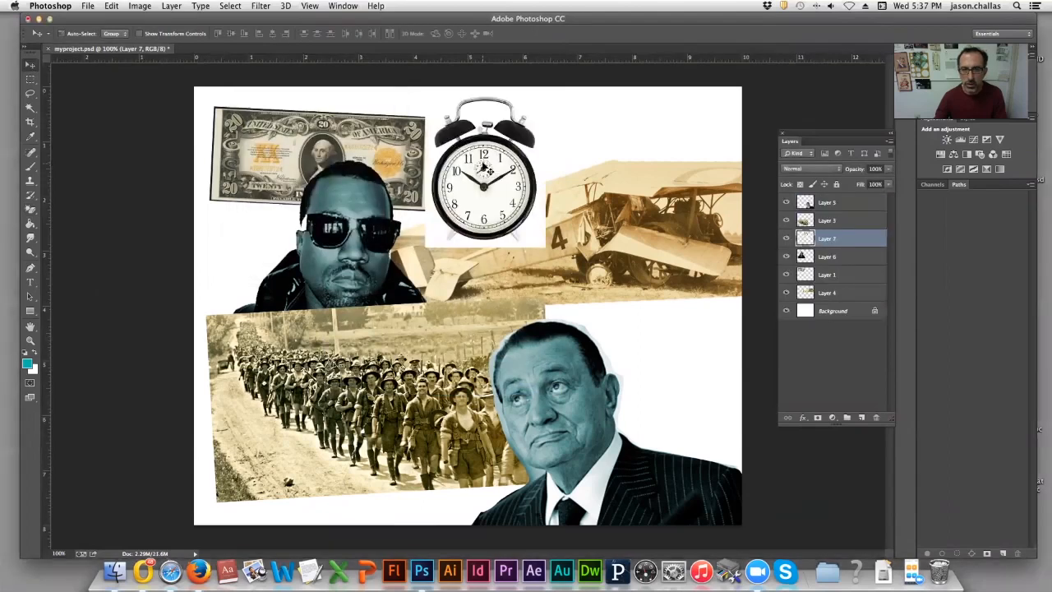
Remove the white background around the alarm clock on Layer 7 with the Magic Eraser at a tolerance of 24
{"action": "left_click", "coordinate": [32, 212]}
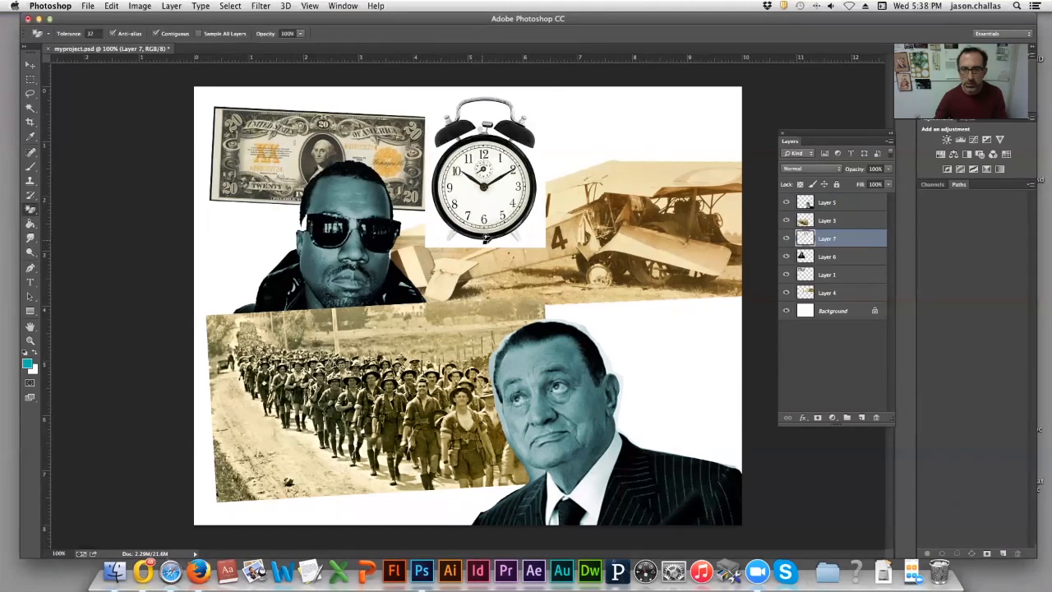
{"action": "left_click", "coordinate": [538, 236]}
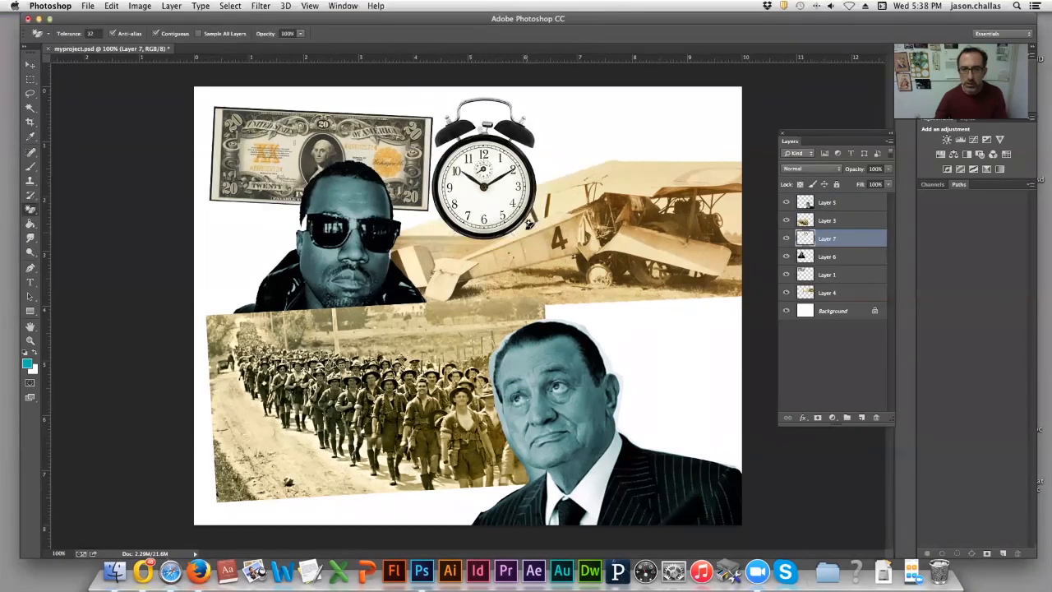
{"action": "key", "text": "super+z"}
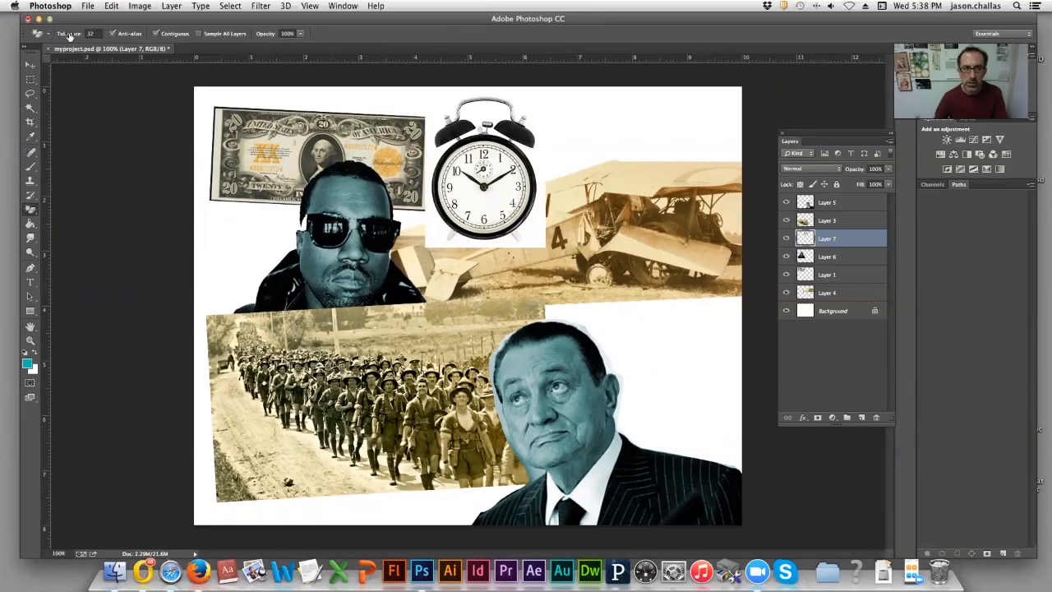
{"action": "left_click", "coordinate": [70, 36]}
{"action": "type", "text": "24"}
{"action": "left_click", "coordinate": [436, 235]}
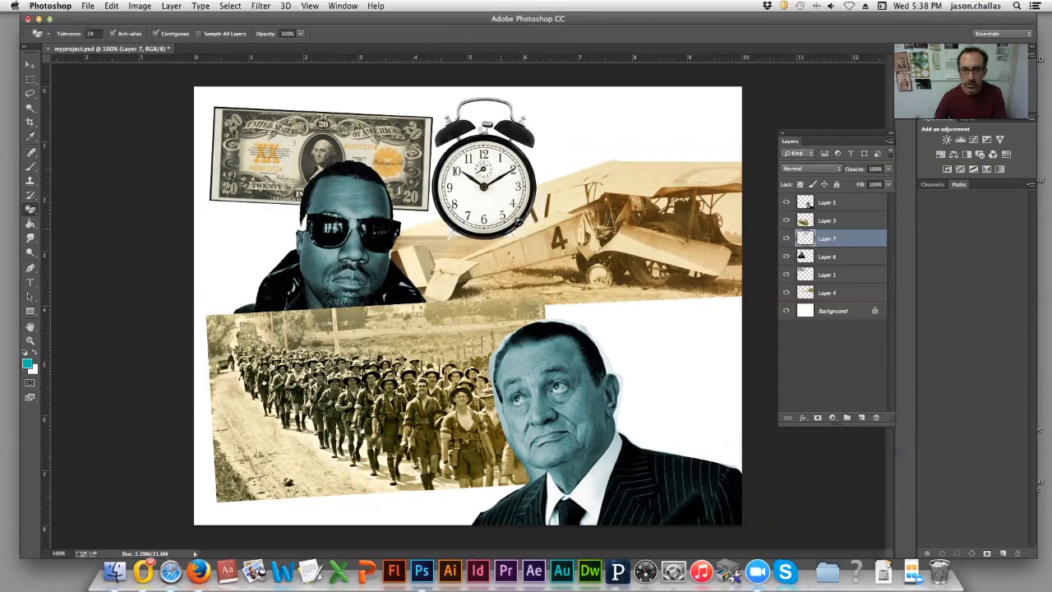
Move the clock down beside the sunglasses portrait and erase the remaining white inside its handle with the Magic Eraser
{"action": "left_click", "coordinate": [29, 64]}
{"action": "left_click_drag", "start_coordinate": [493, 156], "coordinate": [485, 223]}
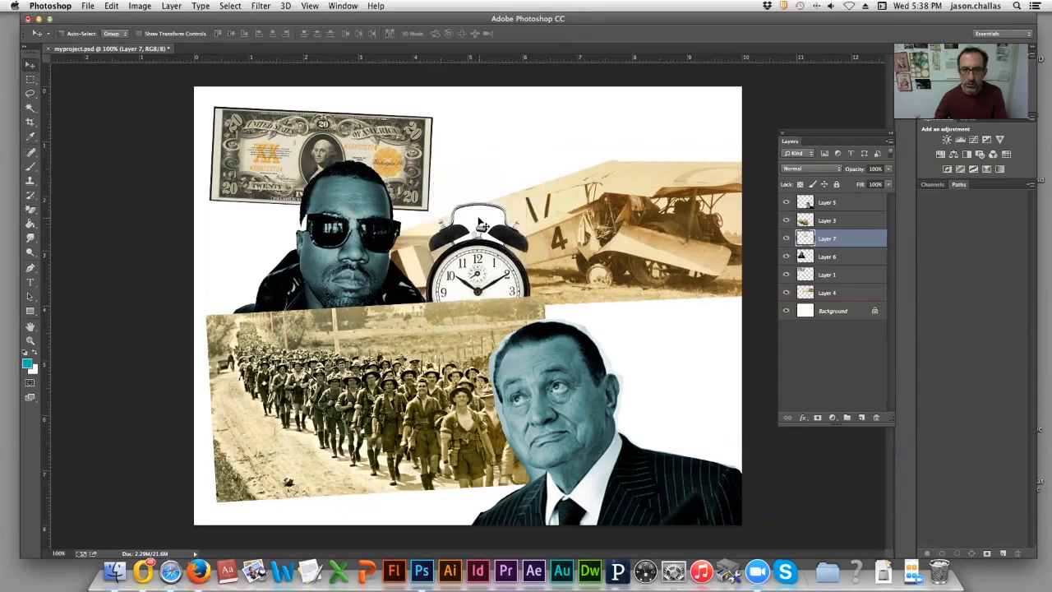
{"action": "left_click", "coordinate": [31, 210]}
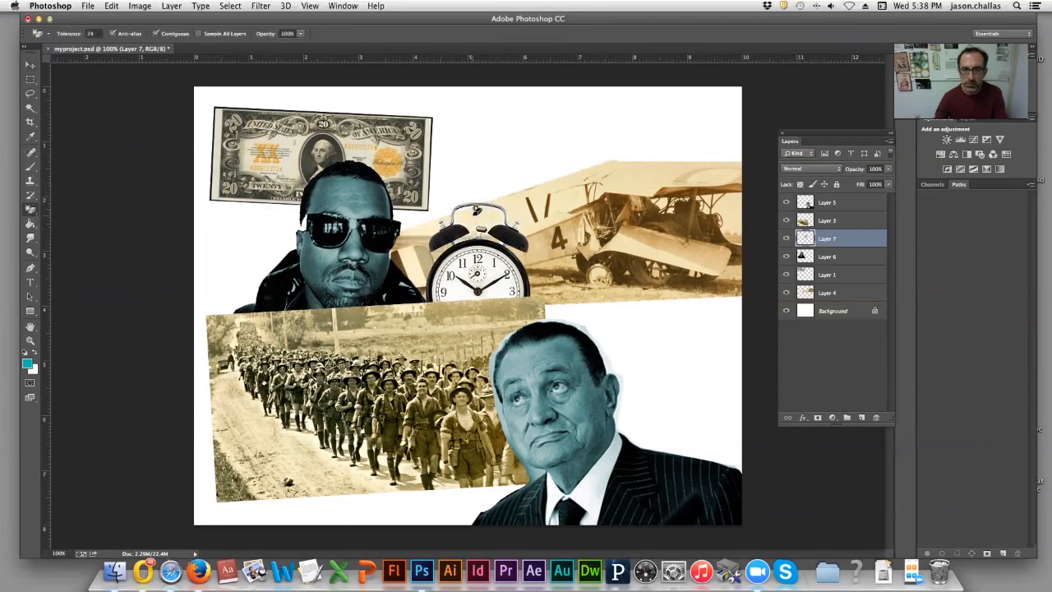
Bring the clock, Layer 7, to the top of the layer stack and place it over the airplane's upper wing
{"action": "left_click", "coordinate": [30, 66]}
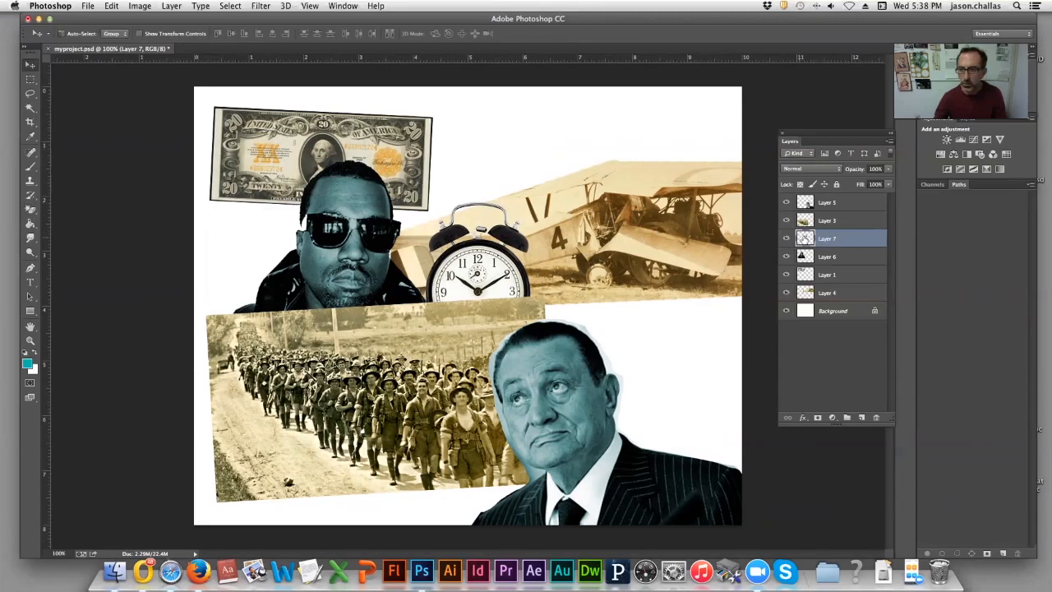
{"action": "left_click_drag", "start_coordinate": [806, 240], "coordinate": [812, 200]}
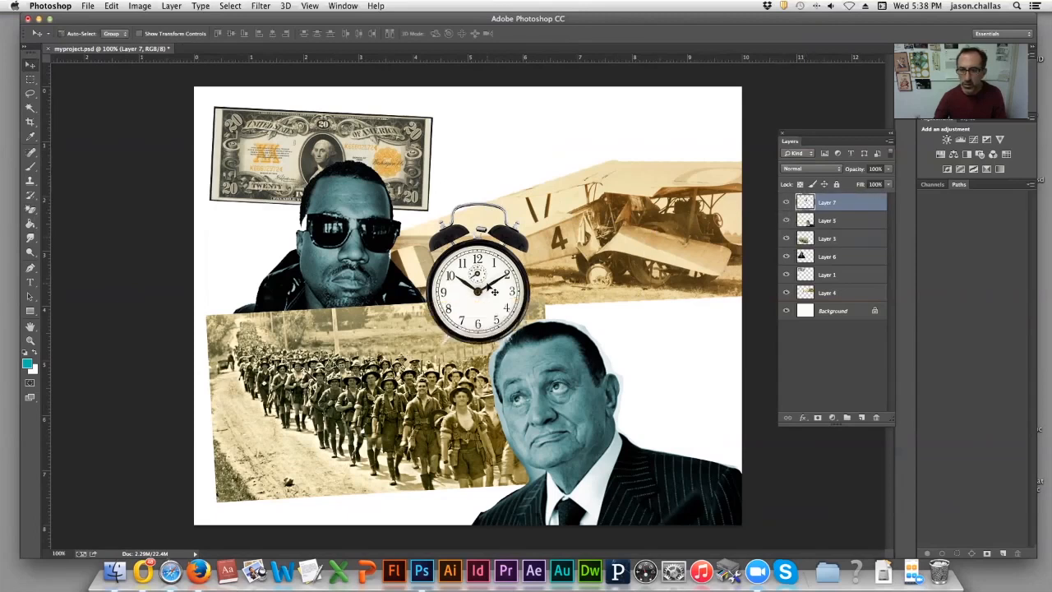
{"action": "left_click_drag", "start_coordinate": [494, 291], "coordinate": [609, 194]}
Free Transform the clock, rotating it about 9.7 degrees clockwise, enlarging it to about 125.6% and shifting it toward the canvas's upper edge
{"action": "left_click", "coordinate": [111, 6]}
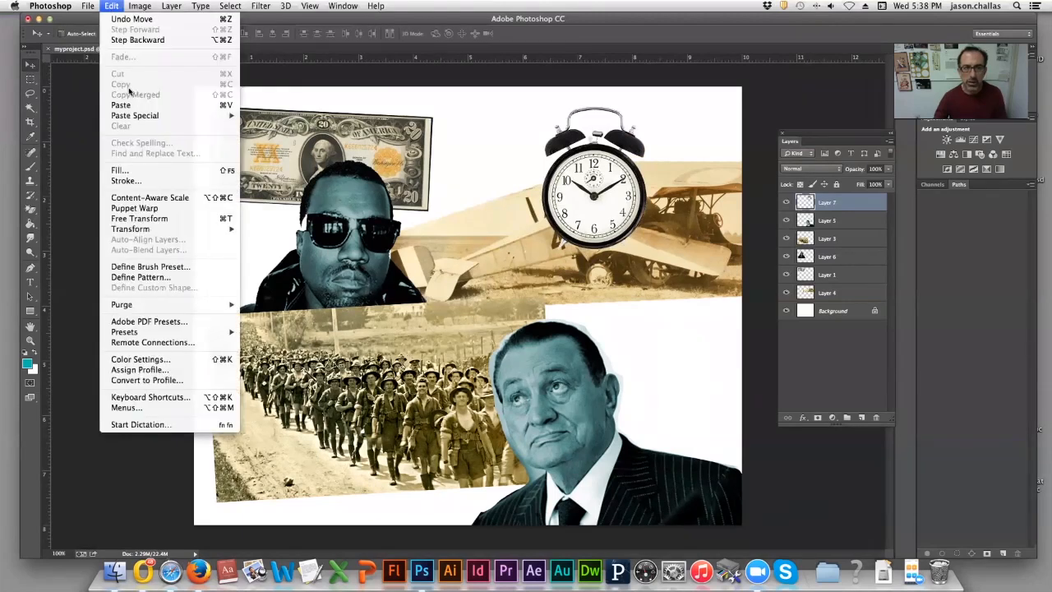
{"action": "left_click", "coordinate": [412, 141]}
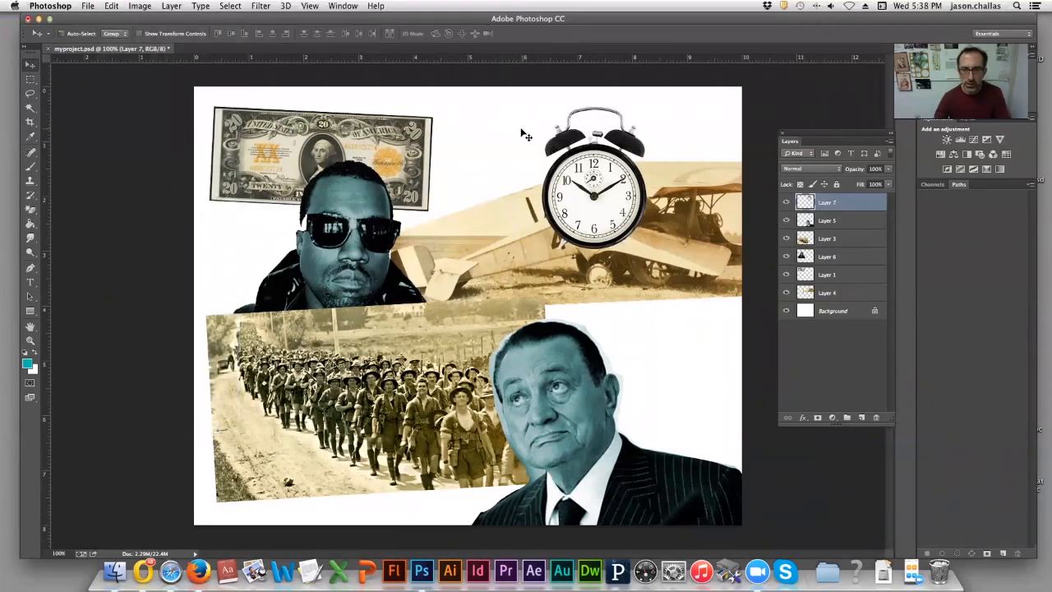
{"action": "key", "text": "super+t"}
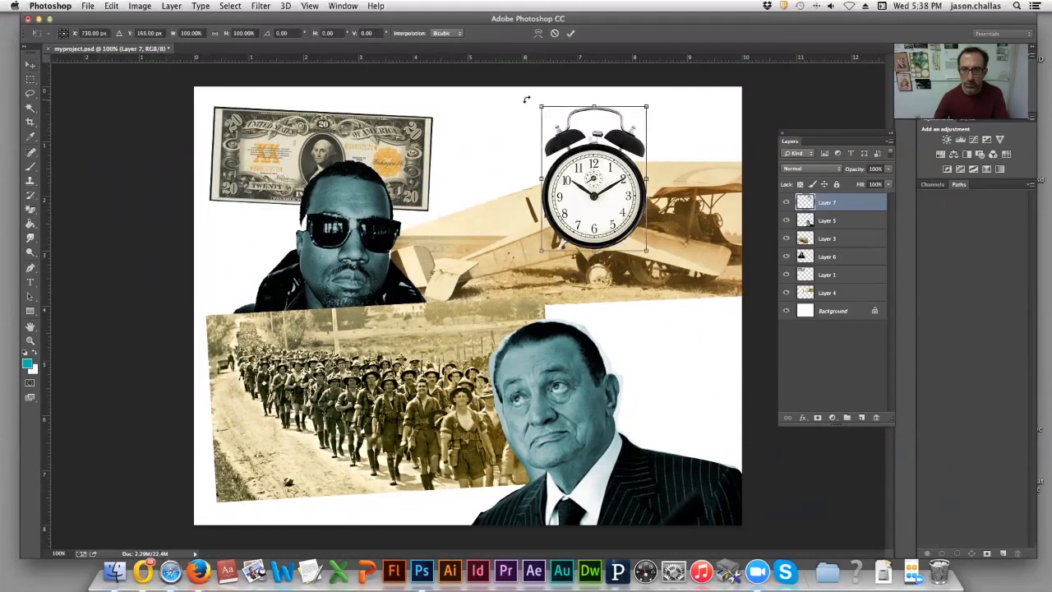
{"action": "left_click_drag", "start_coordinate": [526, 99], "coordinate": [540, 89]}
{"action": "left_click_drag", "start_coordinate": [550, 168], "coordinate": [561, 143]}
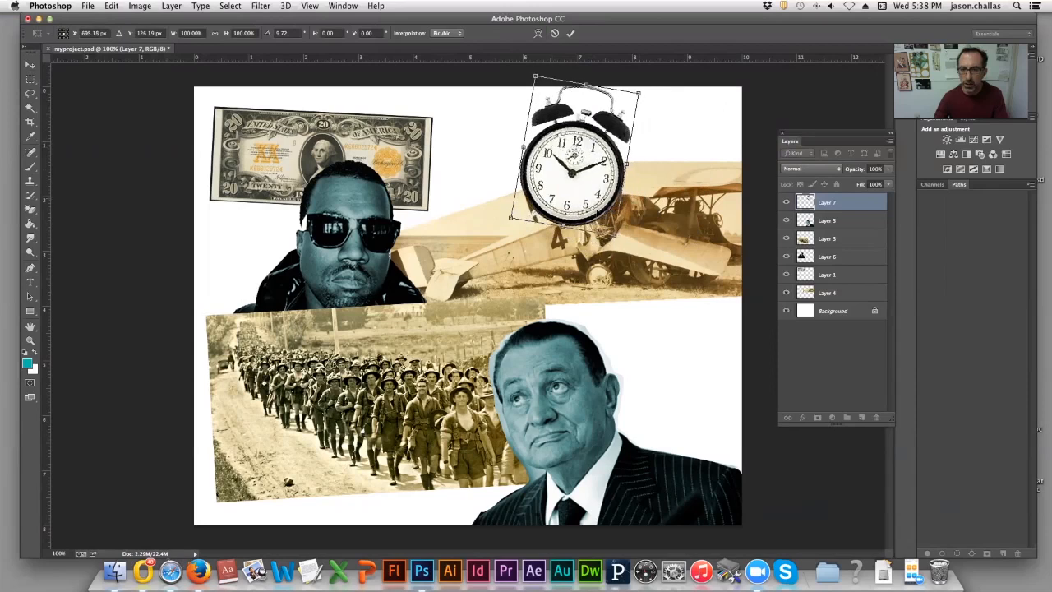
{"action": "left_click_drag", "start_coordinate": [621, 234], "coordinate": [578, 231]}
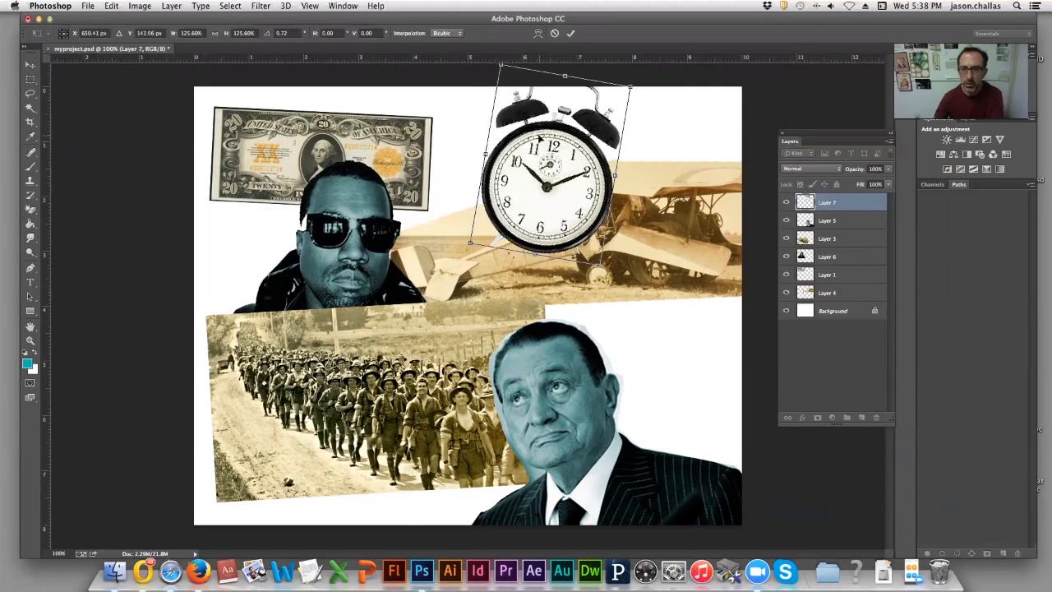
{"action": "key", "text": "Return"}
Rearrange the collage by lowering the soldiers and airplane photos, Layers 3 and 4, and shifting the clock to the canvas's upper-right corner
{"action": "left_click", "coordinate": [826, 238]}
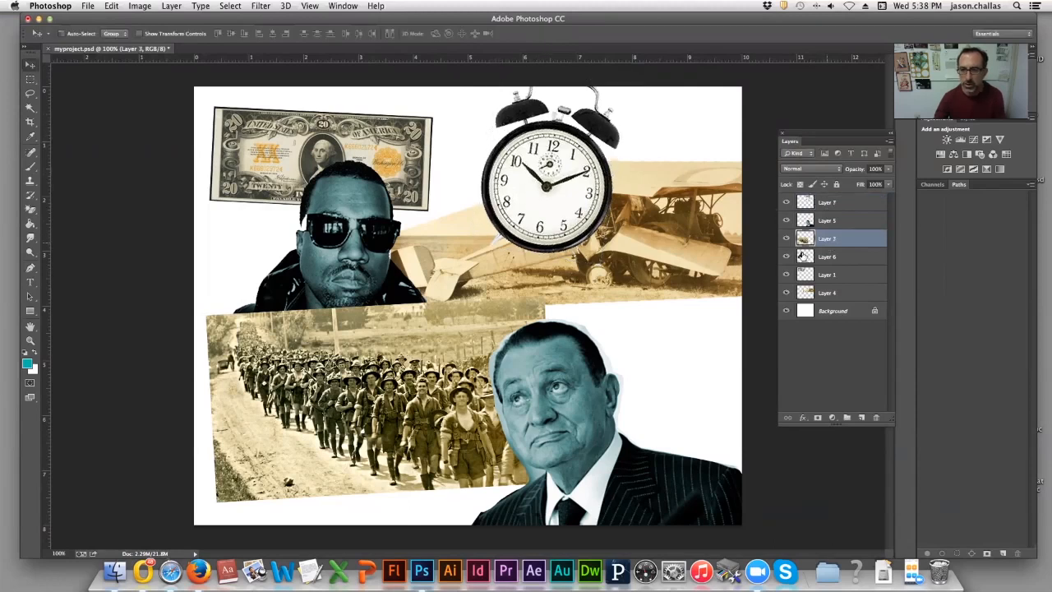
{"action": "left_click_drag", "start_coordinate": [477, 325], "coordinate": [452, 371]}
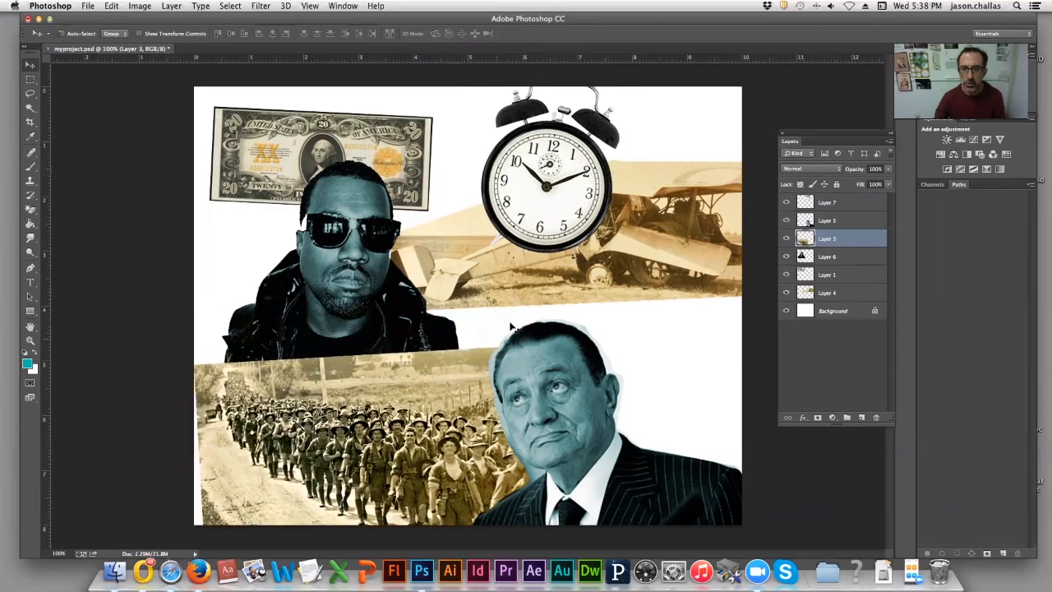
{"action": "left_click", "coordinate": [856, 291]}
{"action": "left_click_drag", "start_coordinate": [669, 271], "coordinate": [654, 304]}
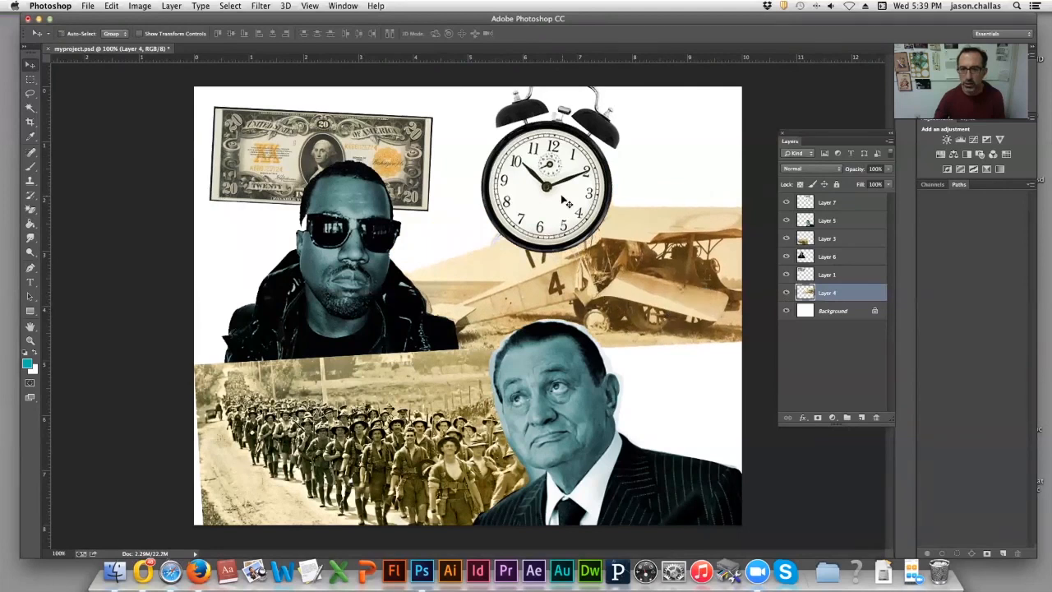
{"action": "left_click", "coordinate": [835, 204]}
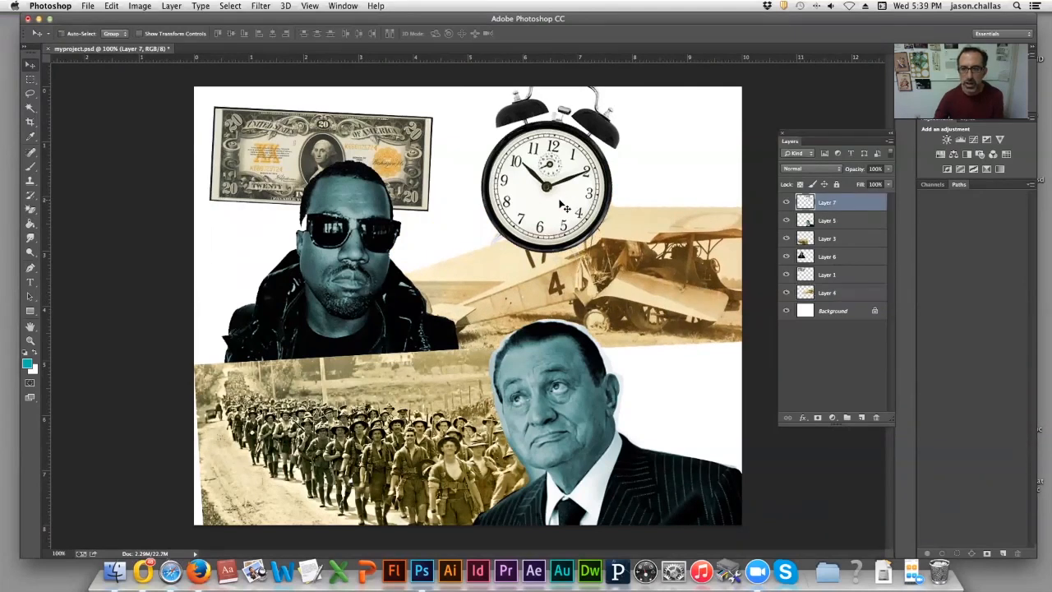
{"action": "left_click_drag", "start_coordinate": [558, 204], "coordinate": [654, 198]}
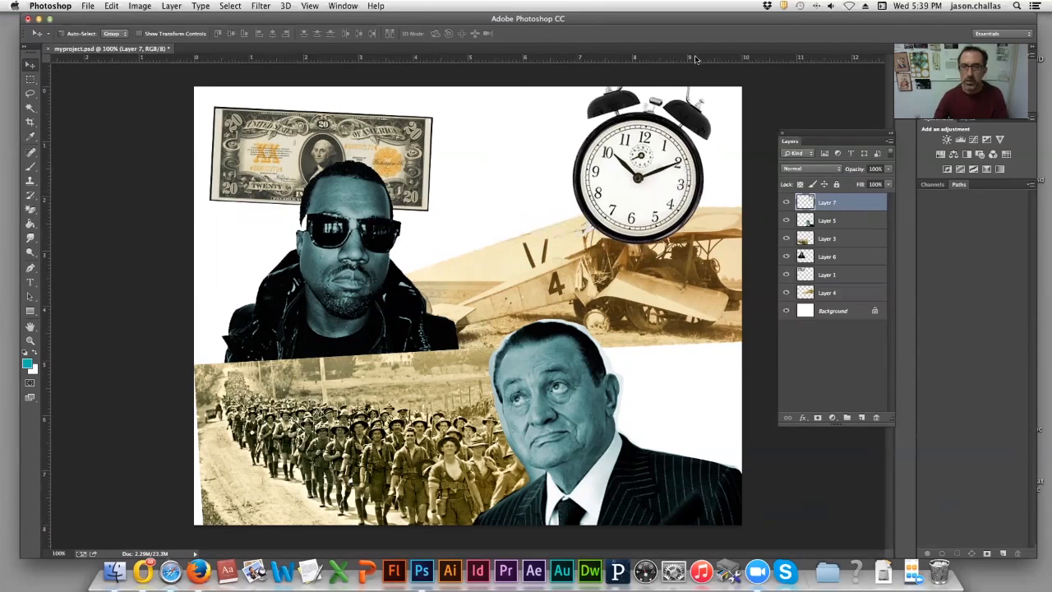
Switch to the Dada folder in Finder and open Fed_Reserve.JPG in Photoshop
{"action": "left_click_drag", "start_coordinate": [738, 21], "coordinate": [471, 21]}
{"action": "left_click", "coordinate": [947, 178]}
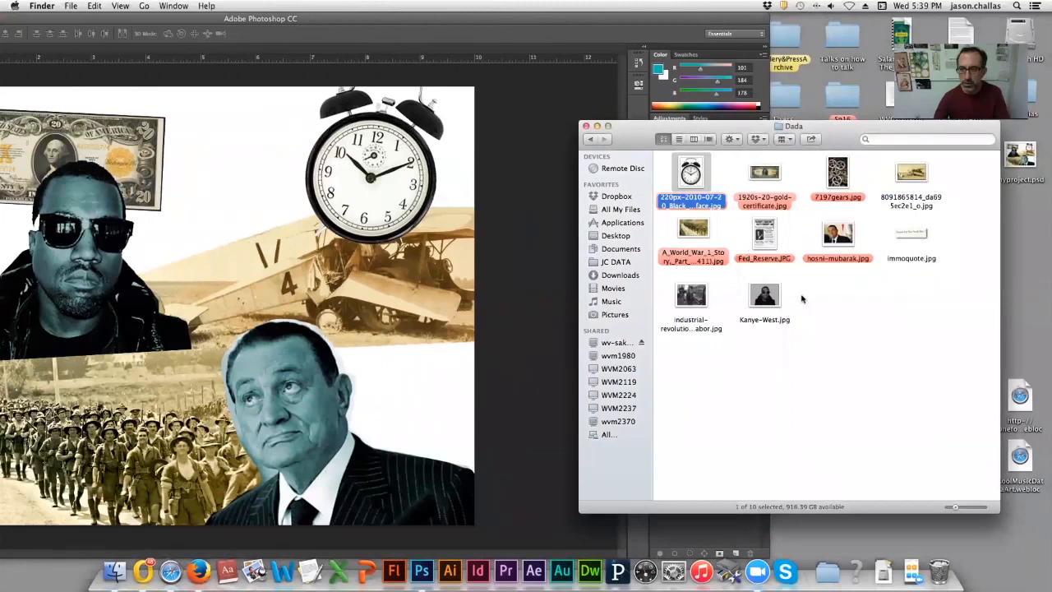
{"action": "left_click_drag", "start_coordinate": [774, 243], "coordinate": [421, 569]}
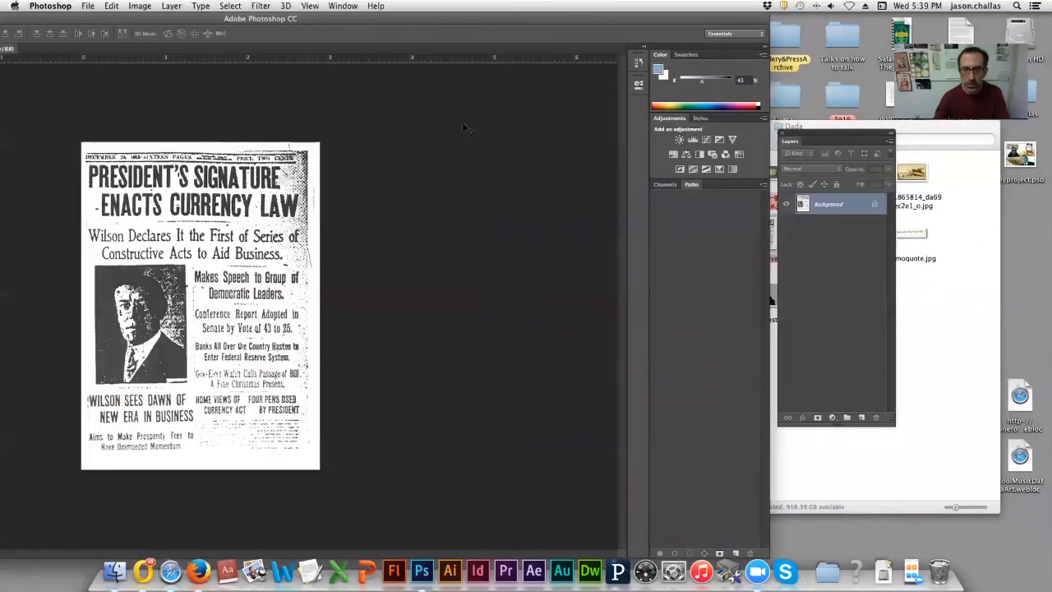
{"action": "double_click", "coordinate": [569, 19]}
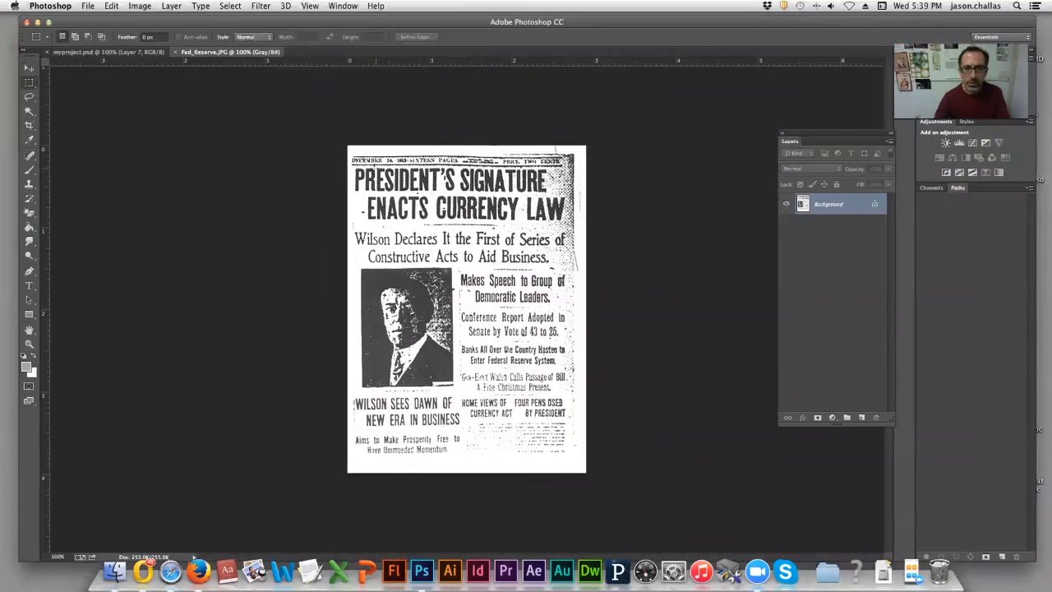
Copy the newspaper's headline block, from the date line through "Constructive Acts to Aid Business", and paste it into myproject.psd
{"action": "left_click_drag", "start_coordinate": [348, 154], "coordinate": [560, 267]}
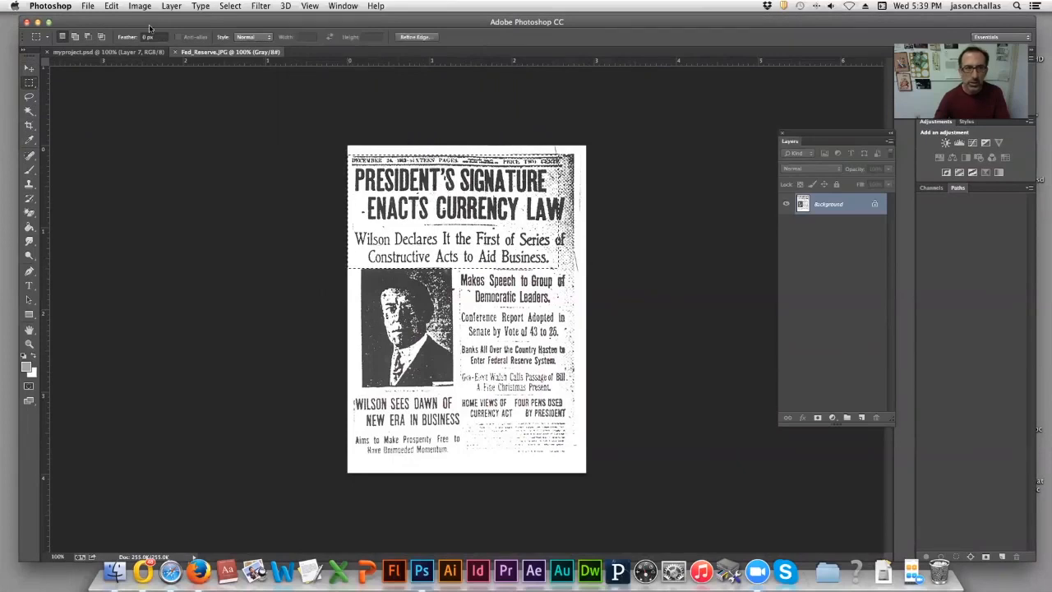
{"action": "left_click", "coordinate": [111, 6]}
{"action": "left_click", "coordinate": [136, 85]}
{"action": "left_click", "coordinate": [149, 54]}
{"action": "left_click", "coordinate": [140, 6]}
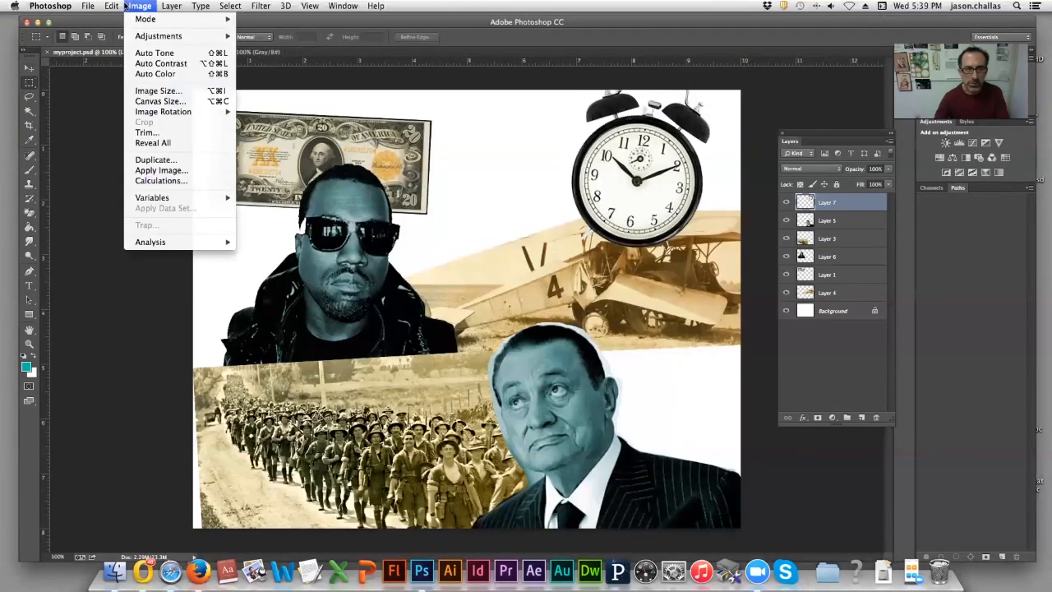
{"action": "mouse_move", "coordinate": [111, 5]}
{"action": "left_click", "coordinate": [139, 105]}
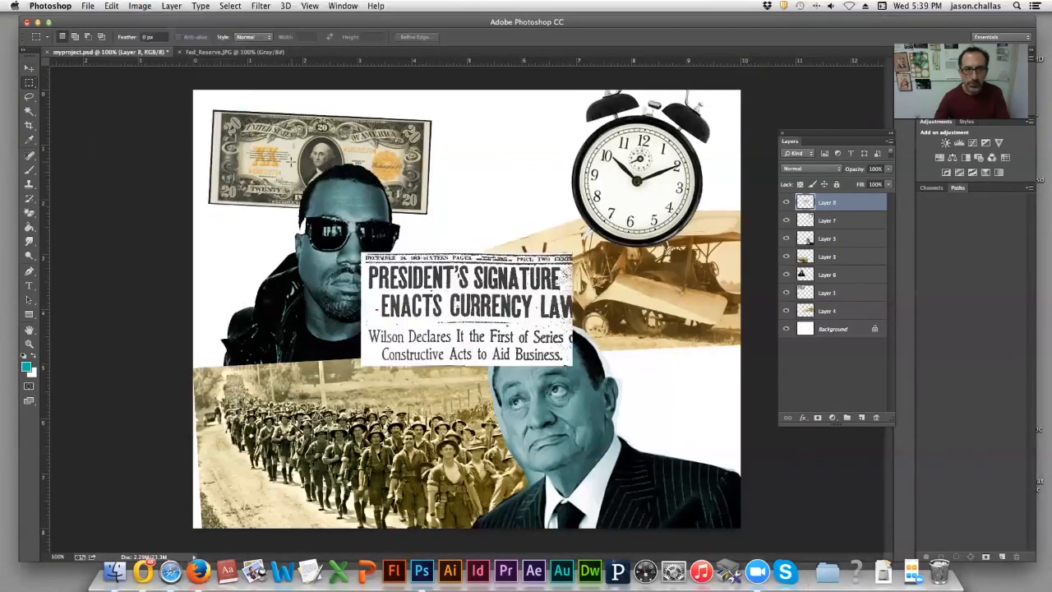
Colorize the pasted newspaper headline, Layer 8, teal with Hue/Saturation, using a hue of 176 and a saturation of 25
{"action": "left_click", "coordinate": [139, 5]}
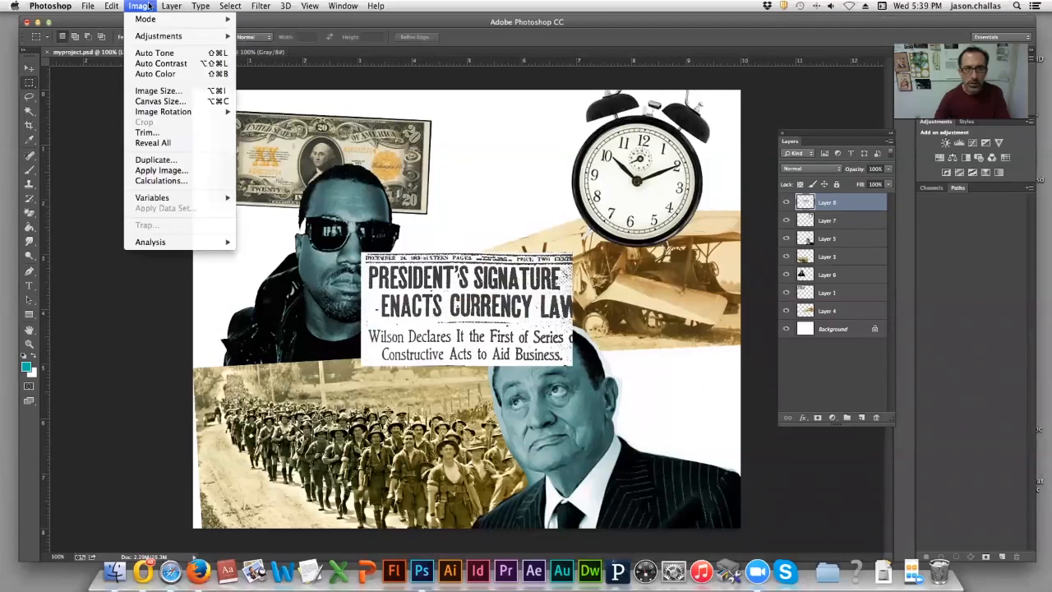
{"action": "mouse_move", "coordinate": [152, 39]}
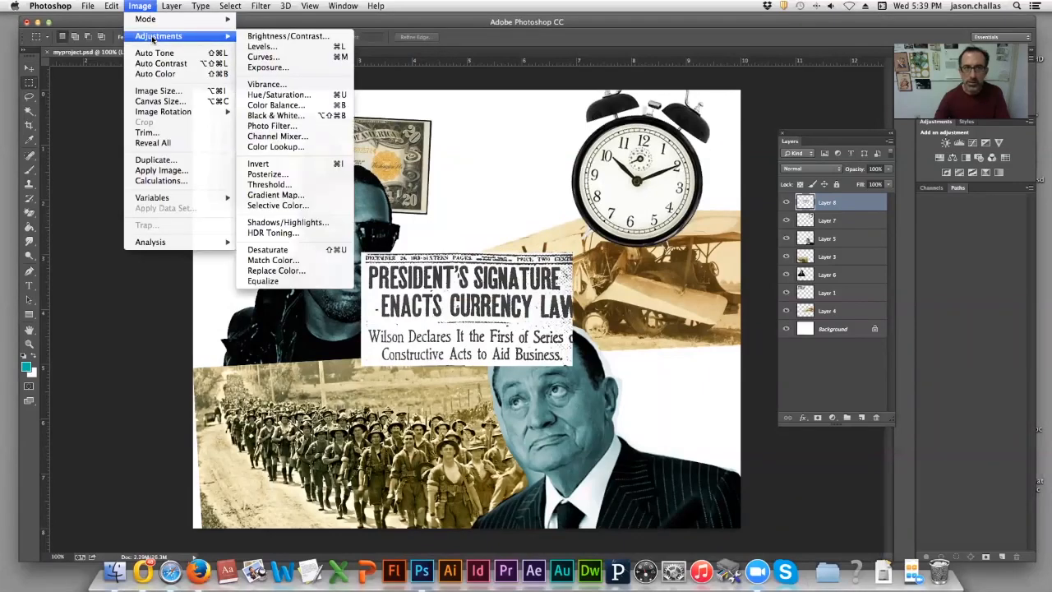
{"action": "left_click", "coordinate": [273, 96]}
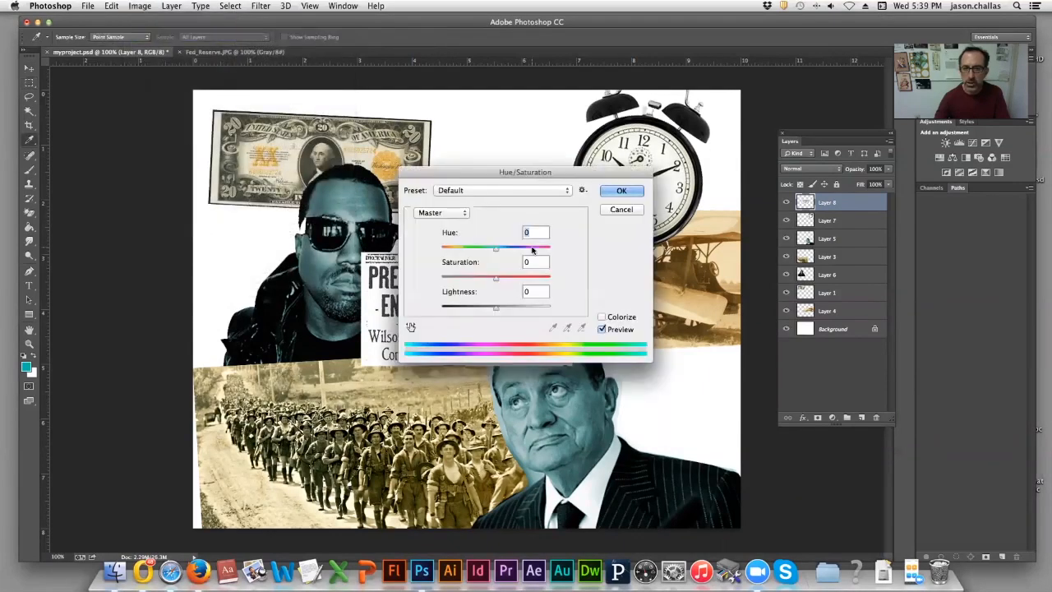
{"action": "left_click", "coordinate": [625, 320]}
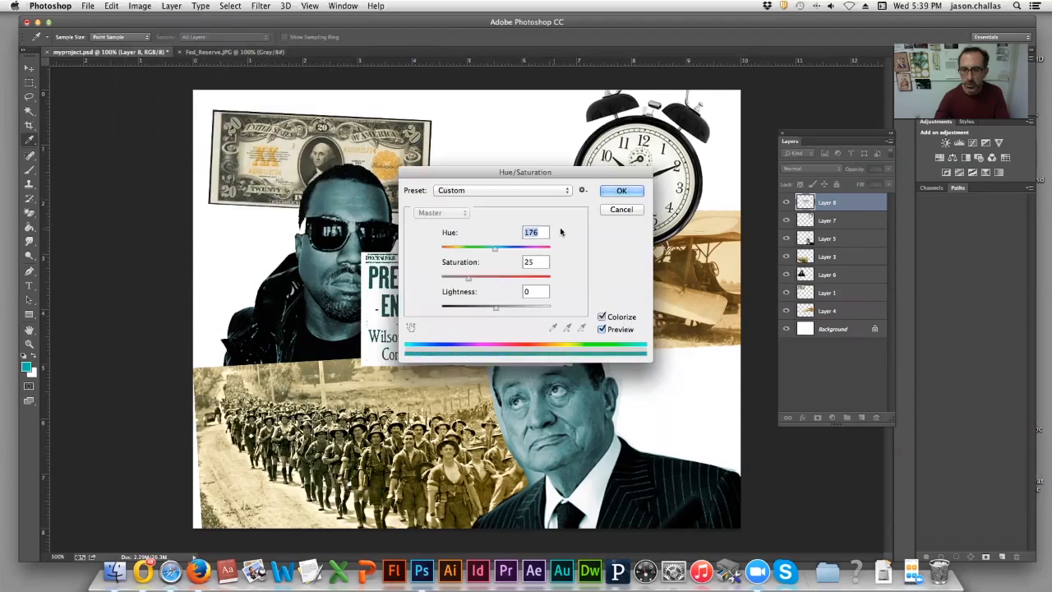
{"action": "left_click", "coordinate": [620, 191]}
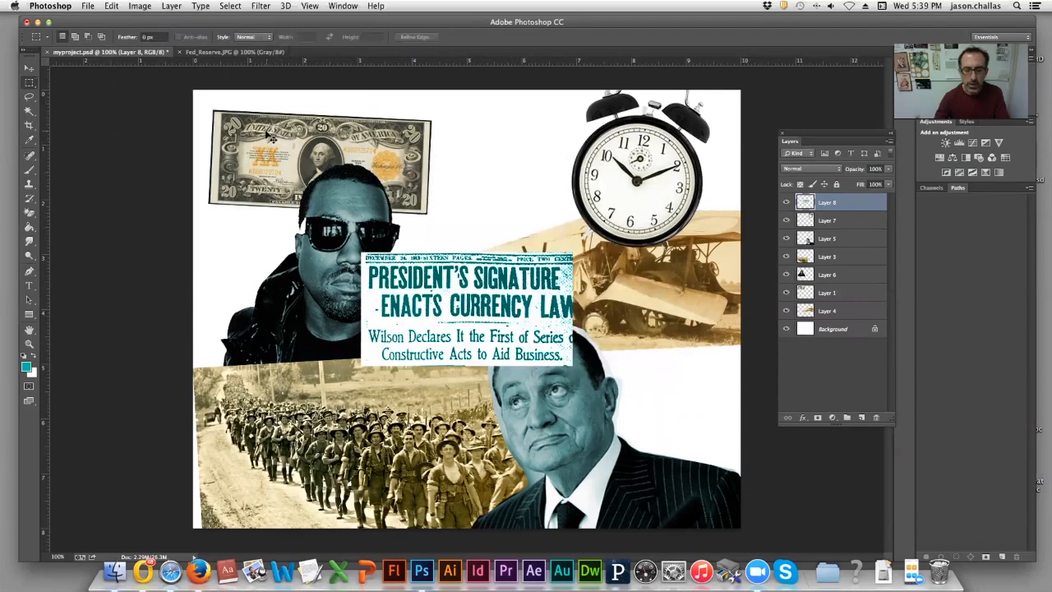
Rotate the teal newspaper headline, Layer 8, clockwise by about 5 degrees and move it up between the banknote and the clock
{"action": "left_click", "coordinate": [111, 6]}
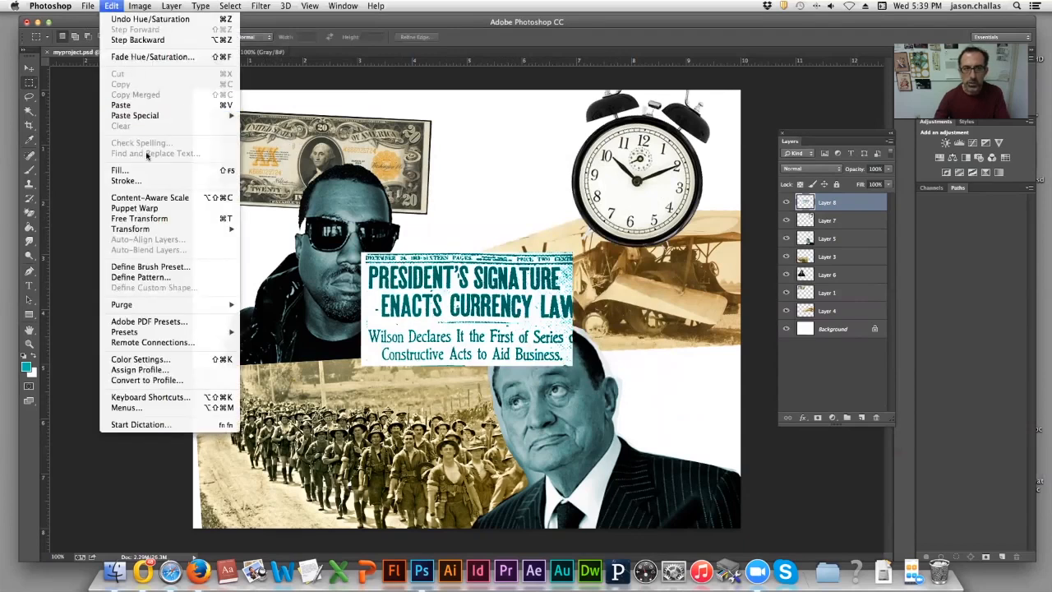
{"action": "left_click", "coordinate": [179, 218]}
{"action": "left_click_drag", "start_coordinate": [275, 232], "coordinate": [291, 220]}
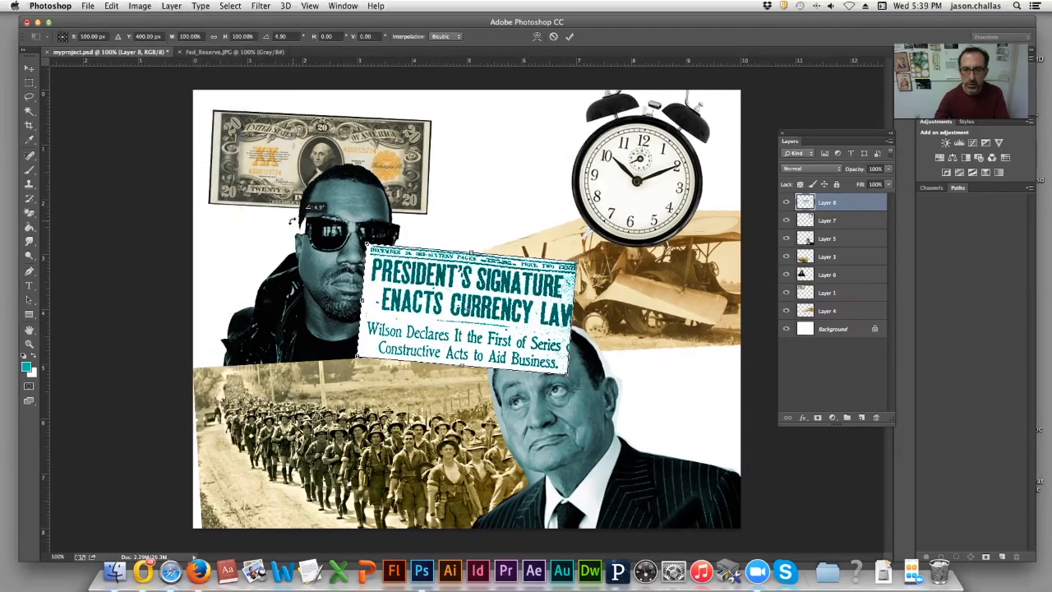
{"action": "left_click_drag", "start_coordinate": [427, 299], "coordinate": [483, 182]}
{"action": "key", "text": "Return"}
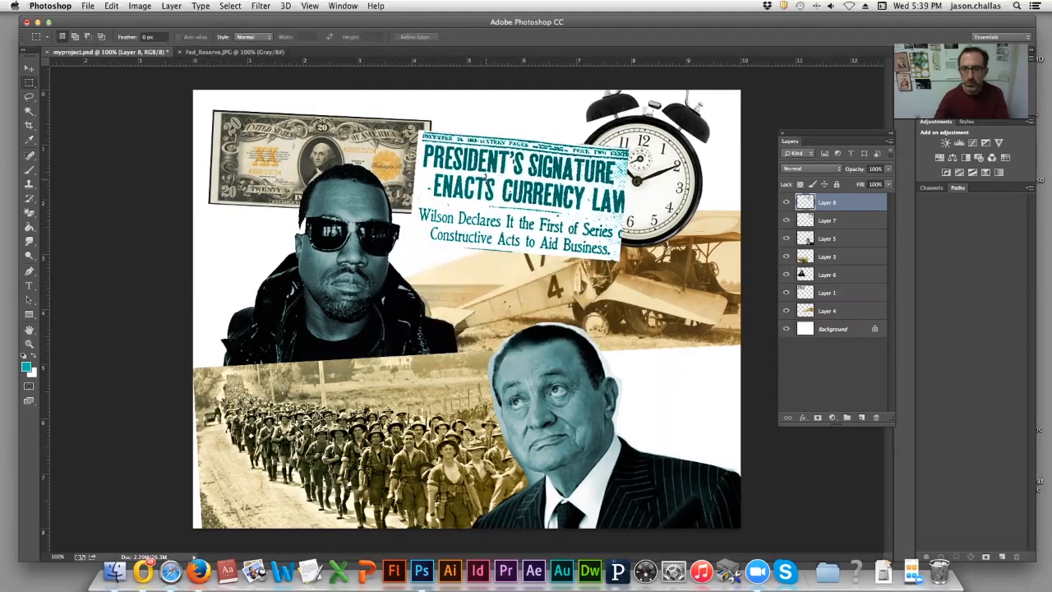
Reorder Layer 8 to sit directly below Layer 6, and shift the headline left so it tucks behind the man in sunglasses
{"action": "left_click_drag", "start_coordinate": [870, 203], "coordinate": [858, 282]}
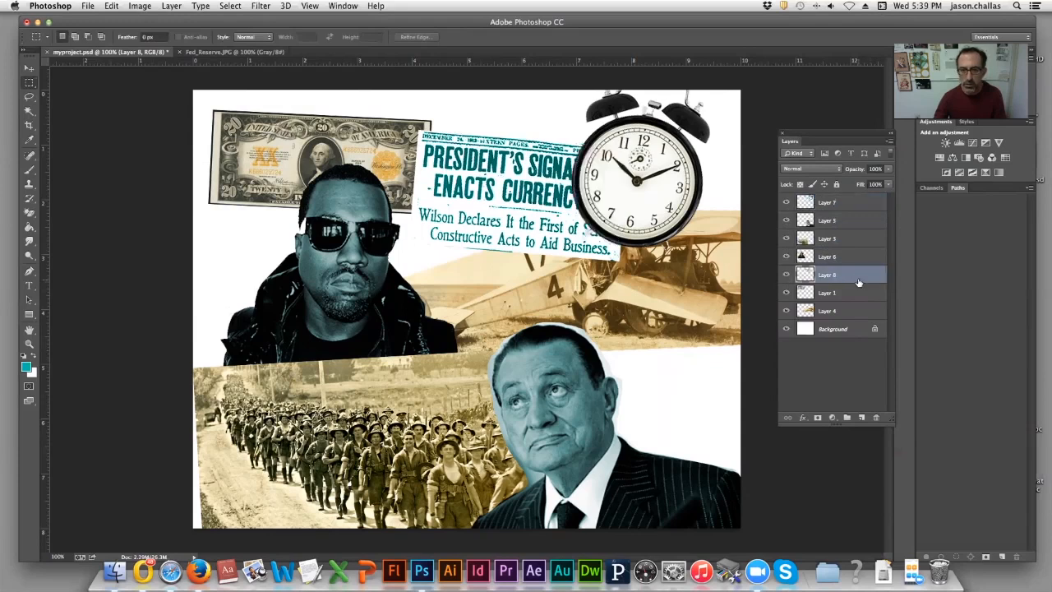
{"action": "left_click", "coordinate": [29, 67]}
{"action": "left_click_drag", "start_coordinate": [466, 164], "coordinate": [434, 178]}
Shift the suited man on Layer 5 slightly right and remove the white fringe around his head with the Magic Eraser
{"action": "left_click", "coordinate": [849, 221]}
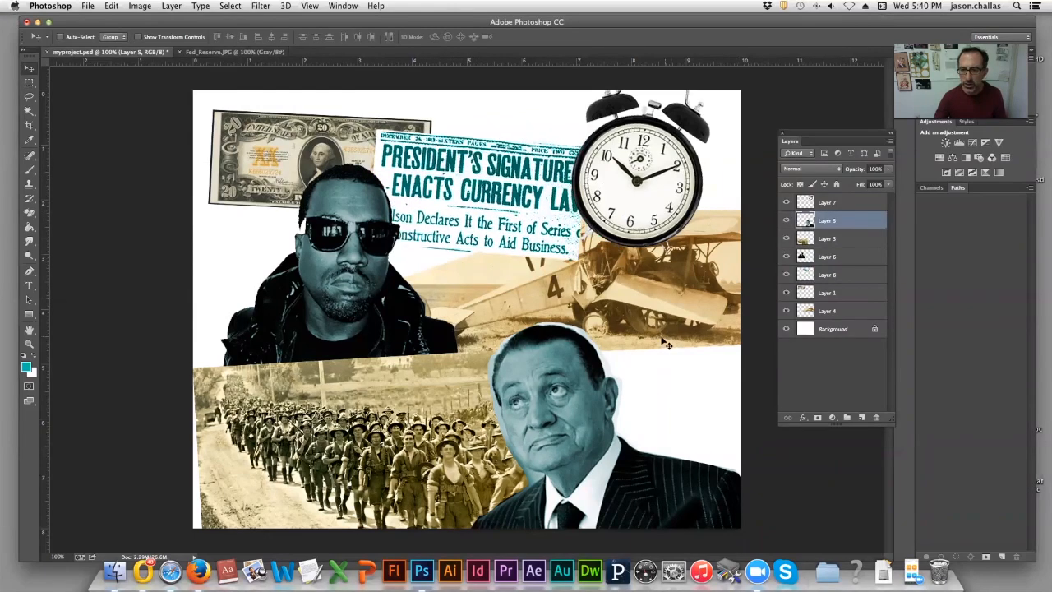
{"action": "left_click_drag", "start_coordinate": [615, 352], "coordinate": [628, 347]}
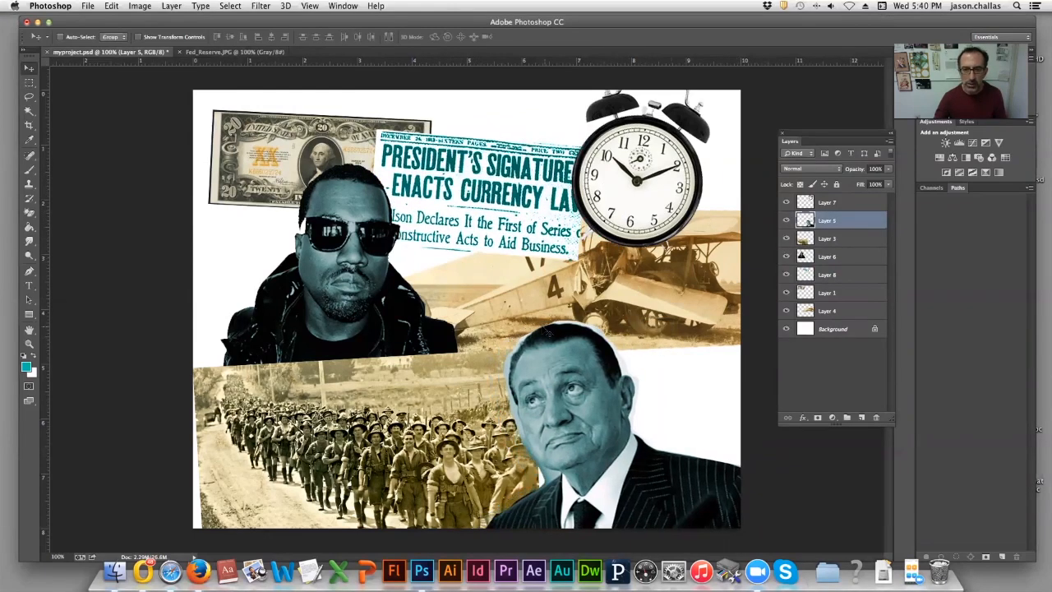
{"action": "left_click", "coordinate": [29, 213]}
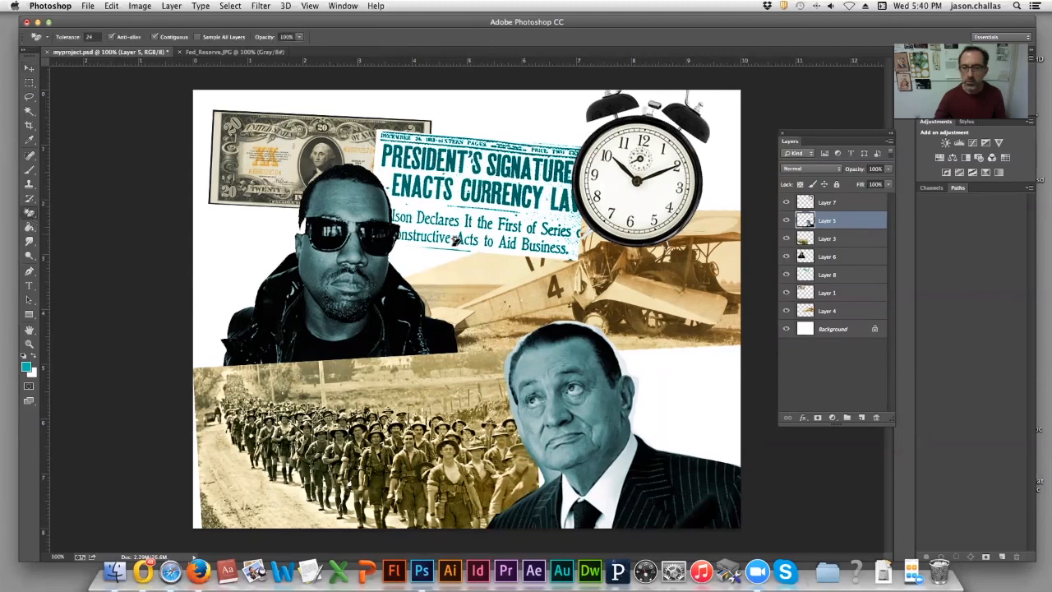
{"action": "left_click", "coordinate": [599, 323]}
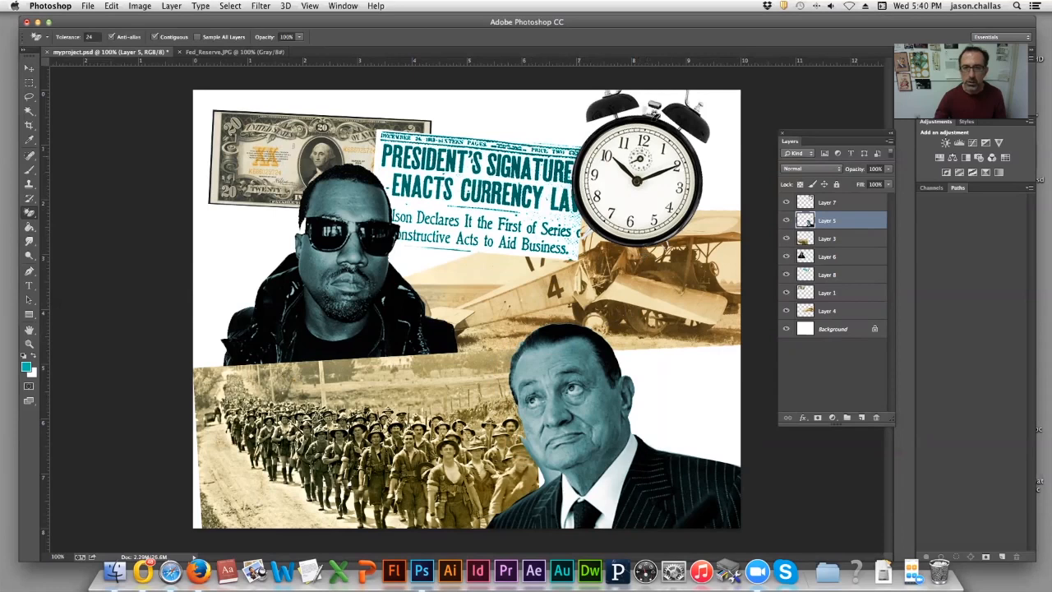
Open immoquote.jpg from the Dada folder in Photoshop, converting its colors to the working space
{"action": "left_click_drag", "start_coordinate": [718, 24], "coordinate": [613, 30]}
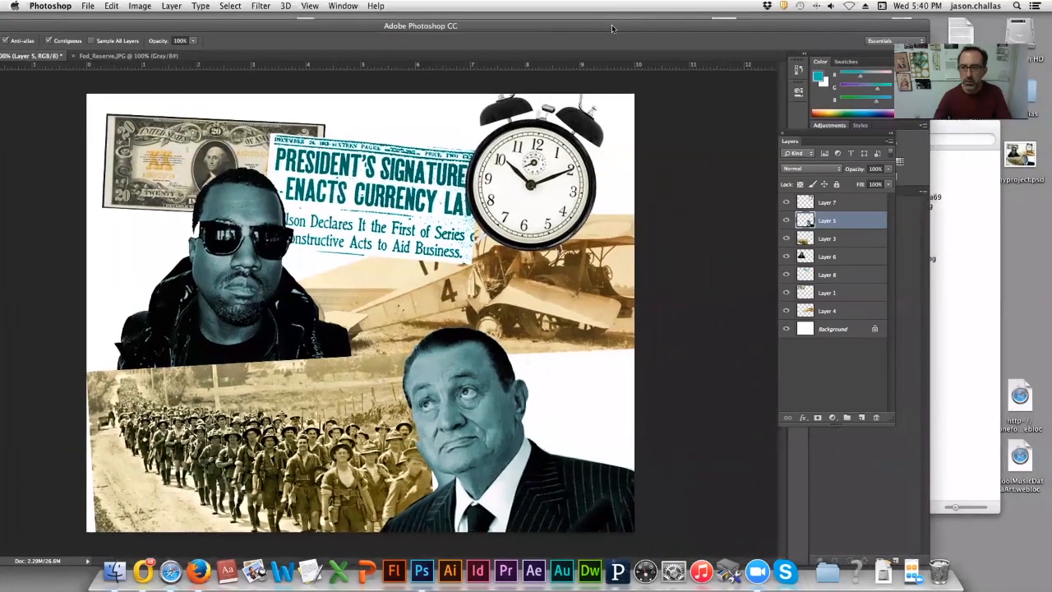
{"action": "left_click", "coordinate": [970, 241]}
{"action": "left_click_drag", "start_coordinate": [919, 239], "coordinate": [425, 567]}
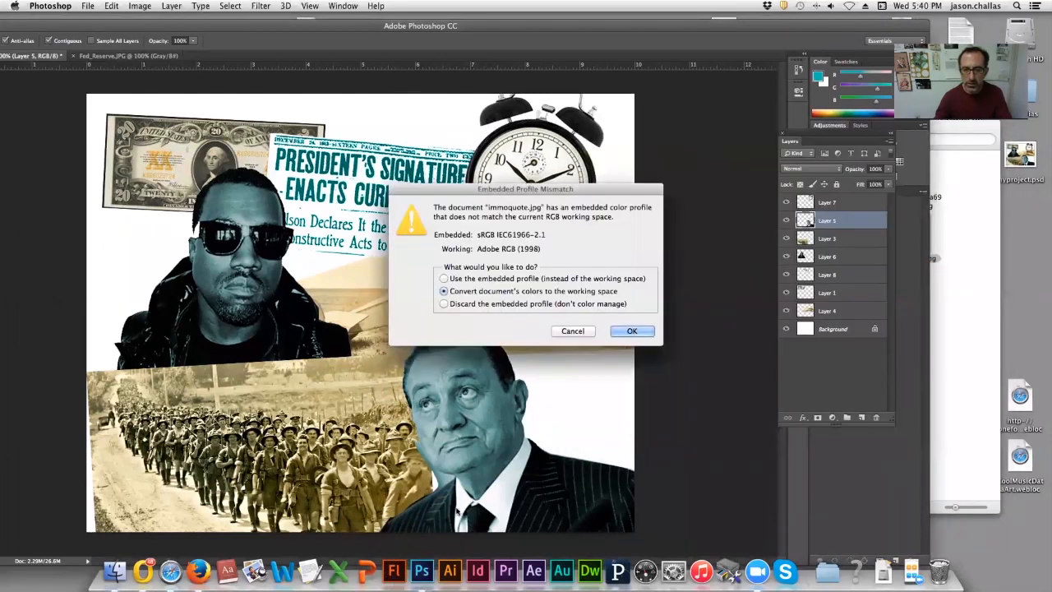
{"action": "left_click", "coordinate": [645, 329]}
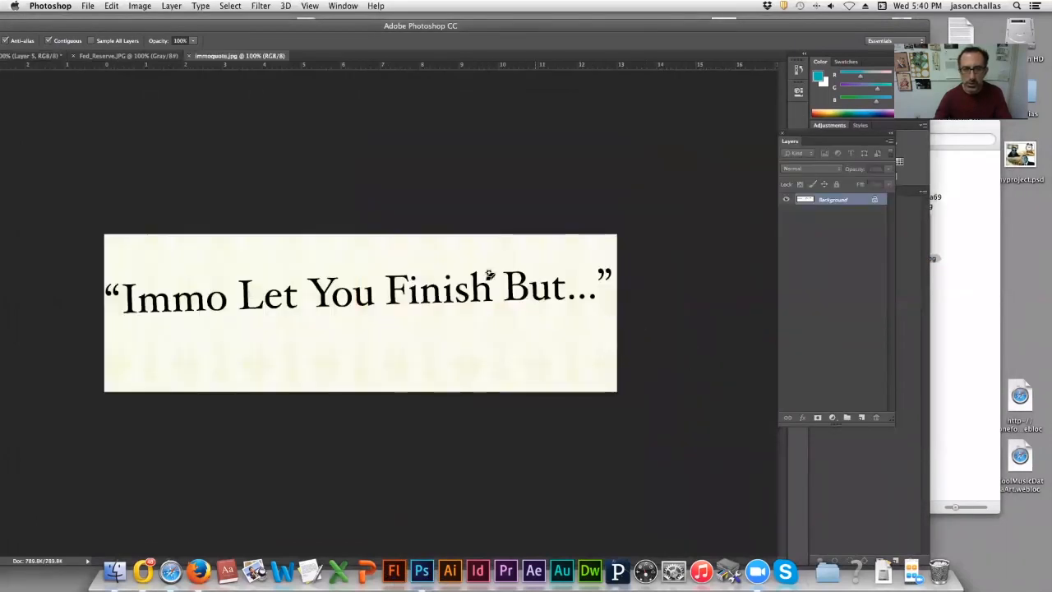
{"action": "double_click", "coordinate": [305, 27]}
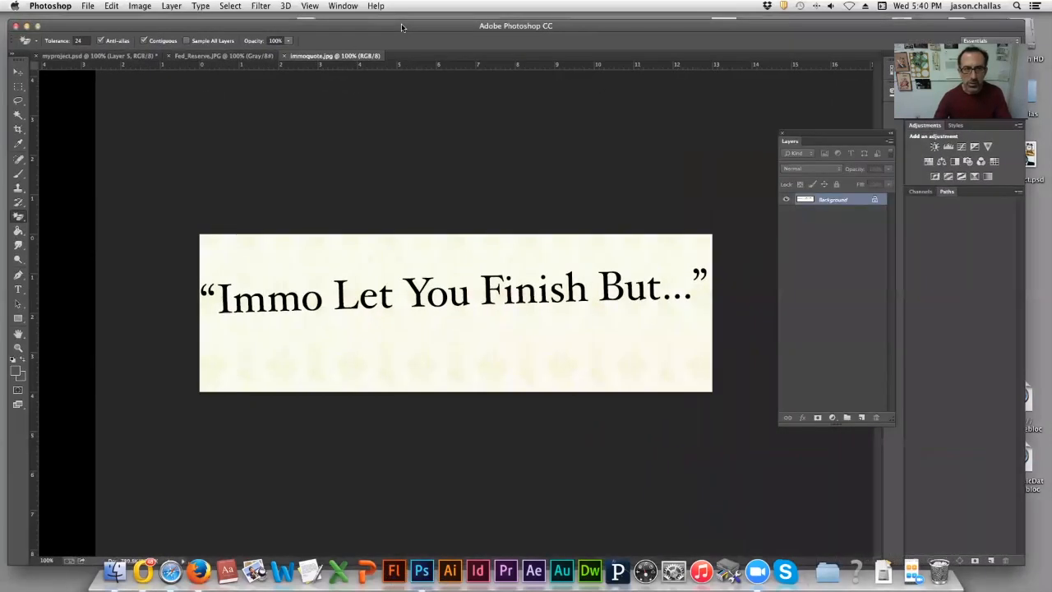
Outline the "Immo Let You Finish But..." quote closely with the Polygonal Lasso
{"action": "left_click_drag", "start_coordinate": [18, 101], "coordinate": [18, 101]}
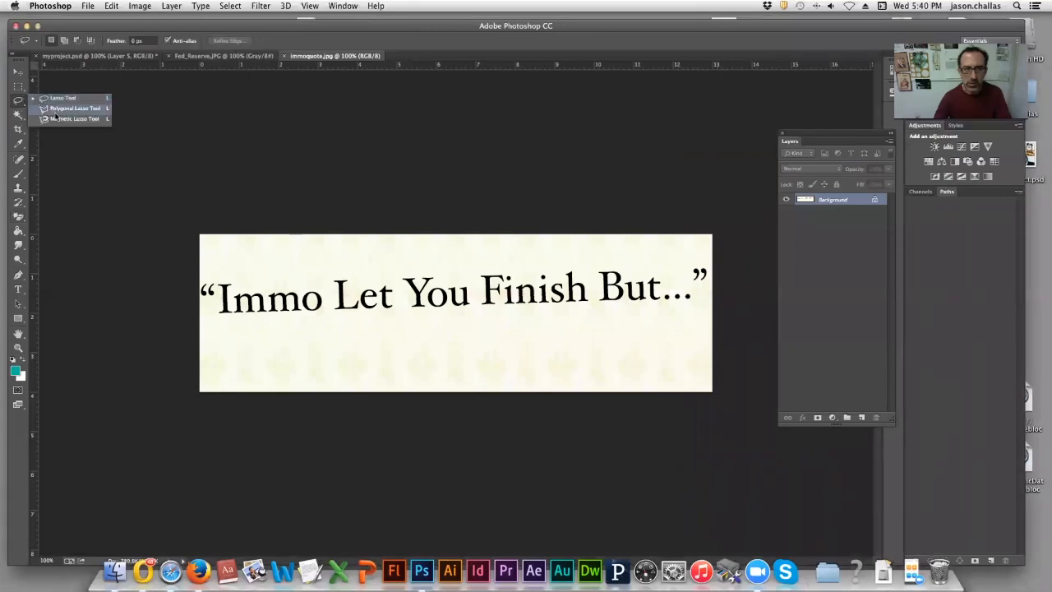
{"action": "left_click", "coordinate": [66, 112]}
{"action": "left_click", "coordinate": [198, 272]}
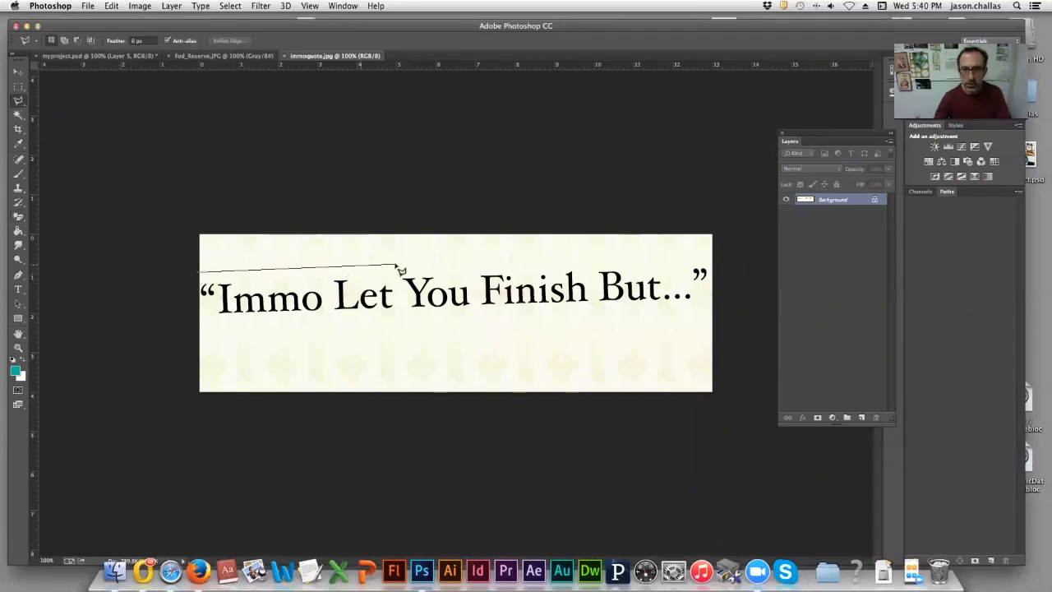
{"action": "left_click", "coordinate": [721, 260]}
{"action": "left_click", "coordinate": [708, 312]}
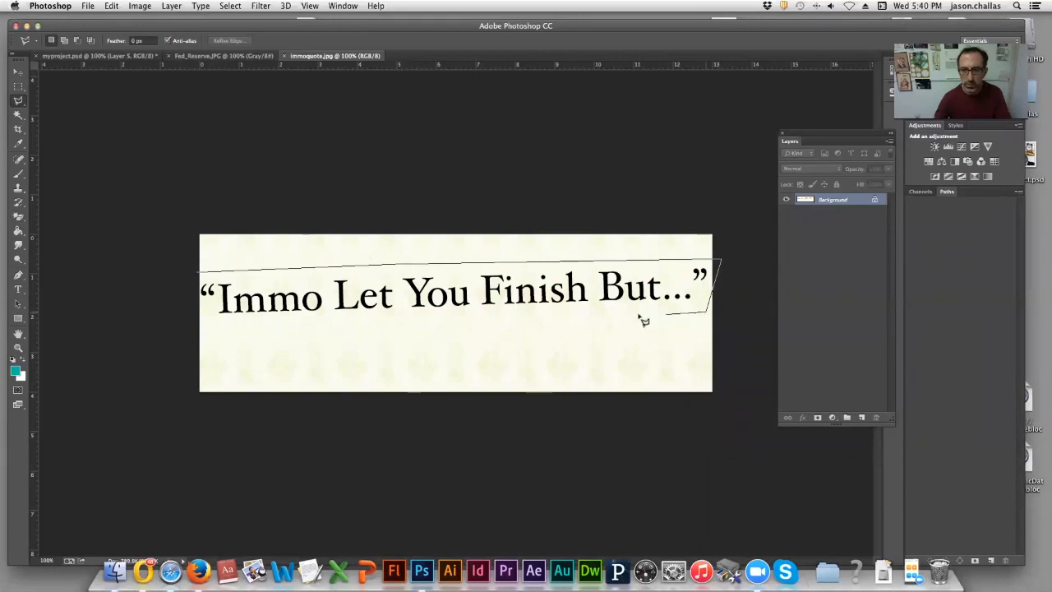